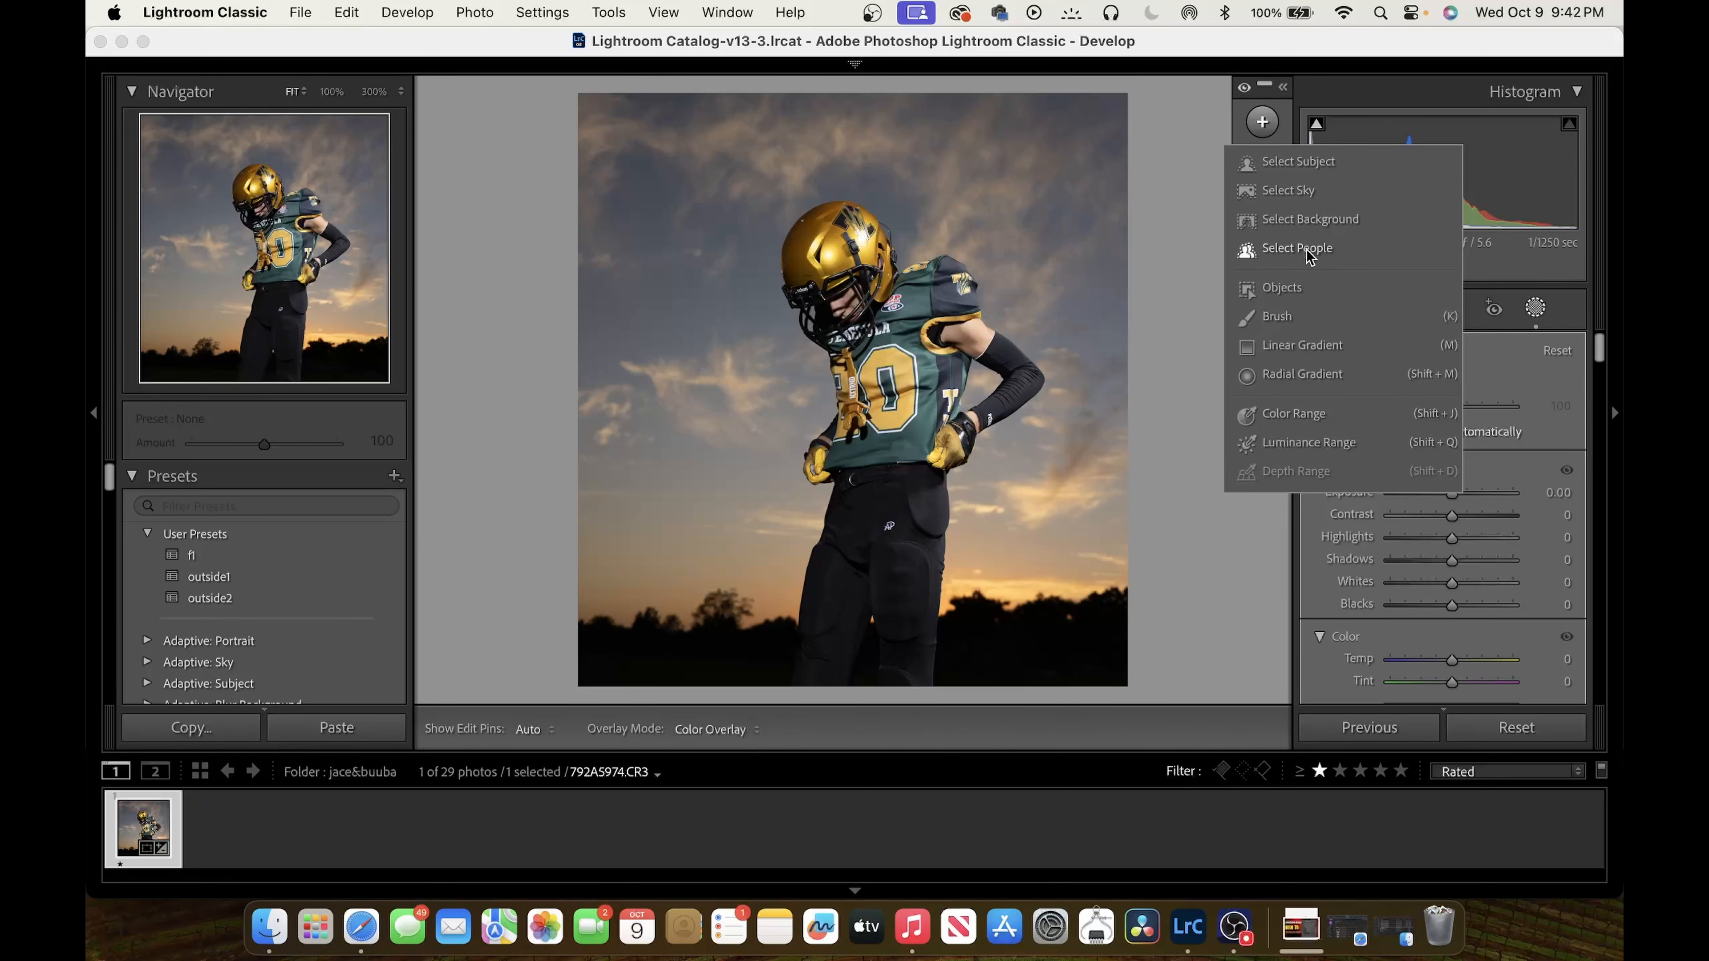
Start a people mask covering the entire Person 1, and cancel removing the photo from the catalog
left_click(1297, 248)
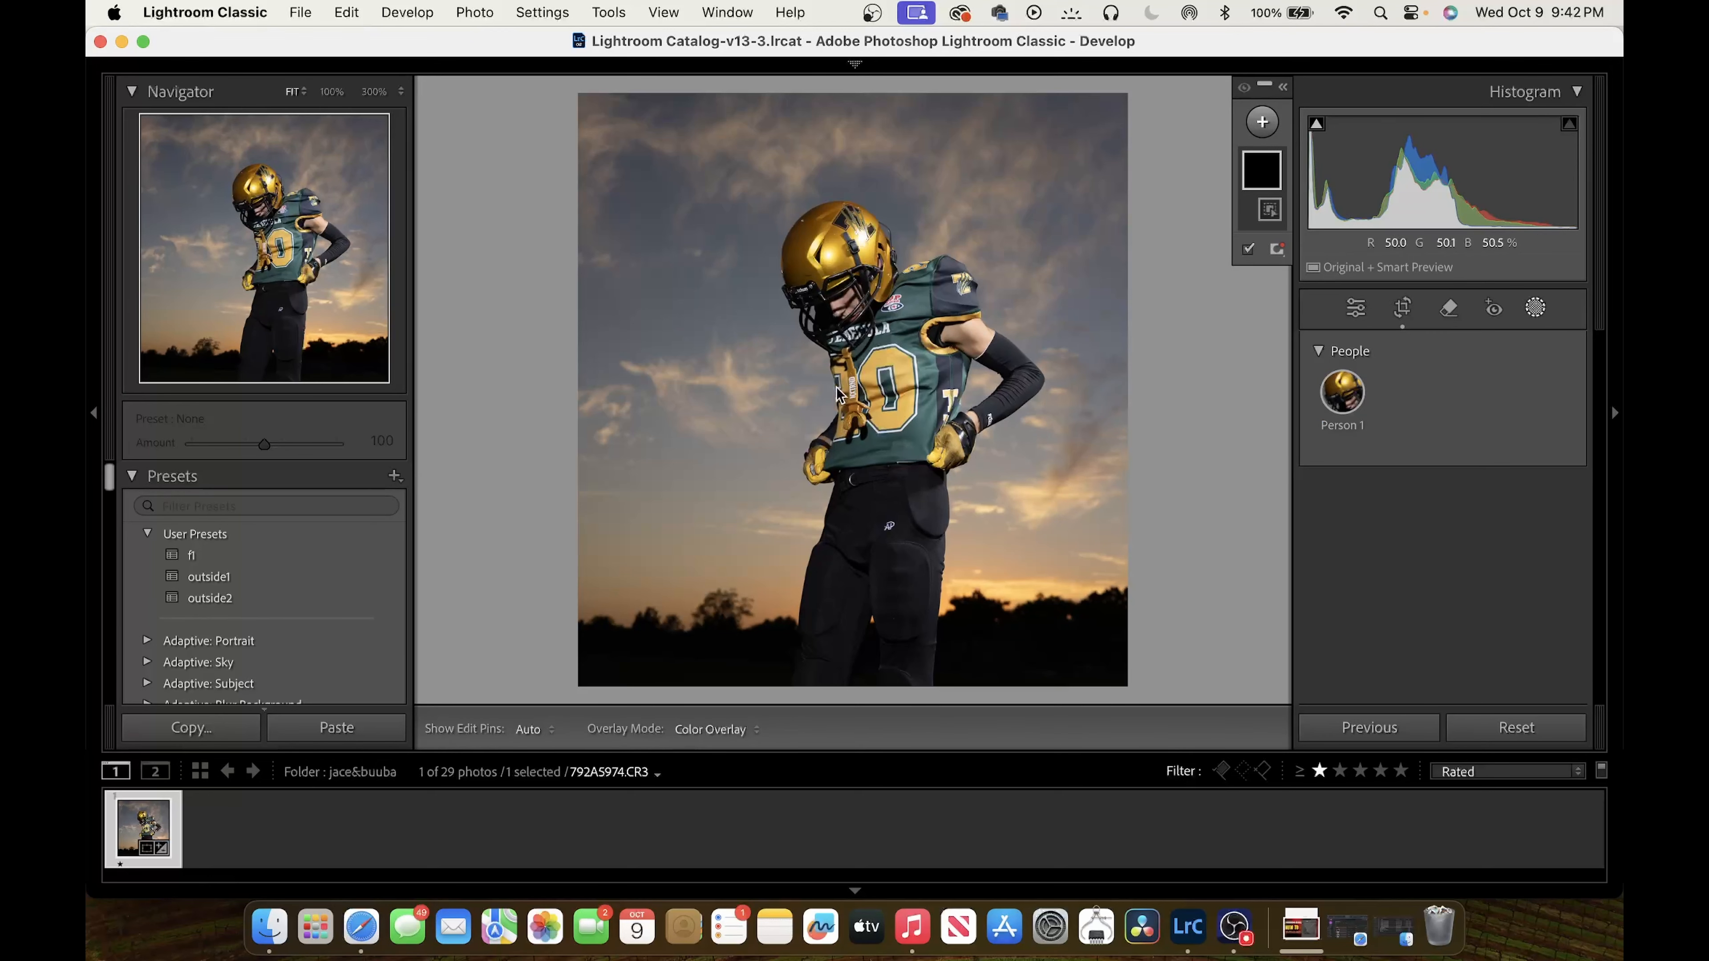
left_click(1335, 397)
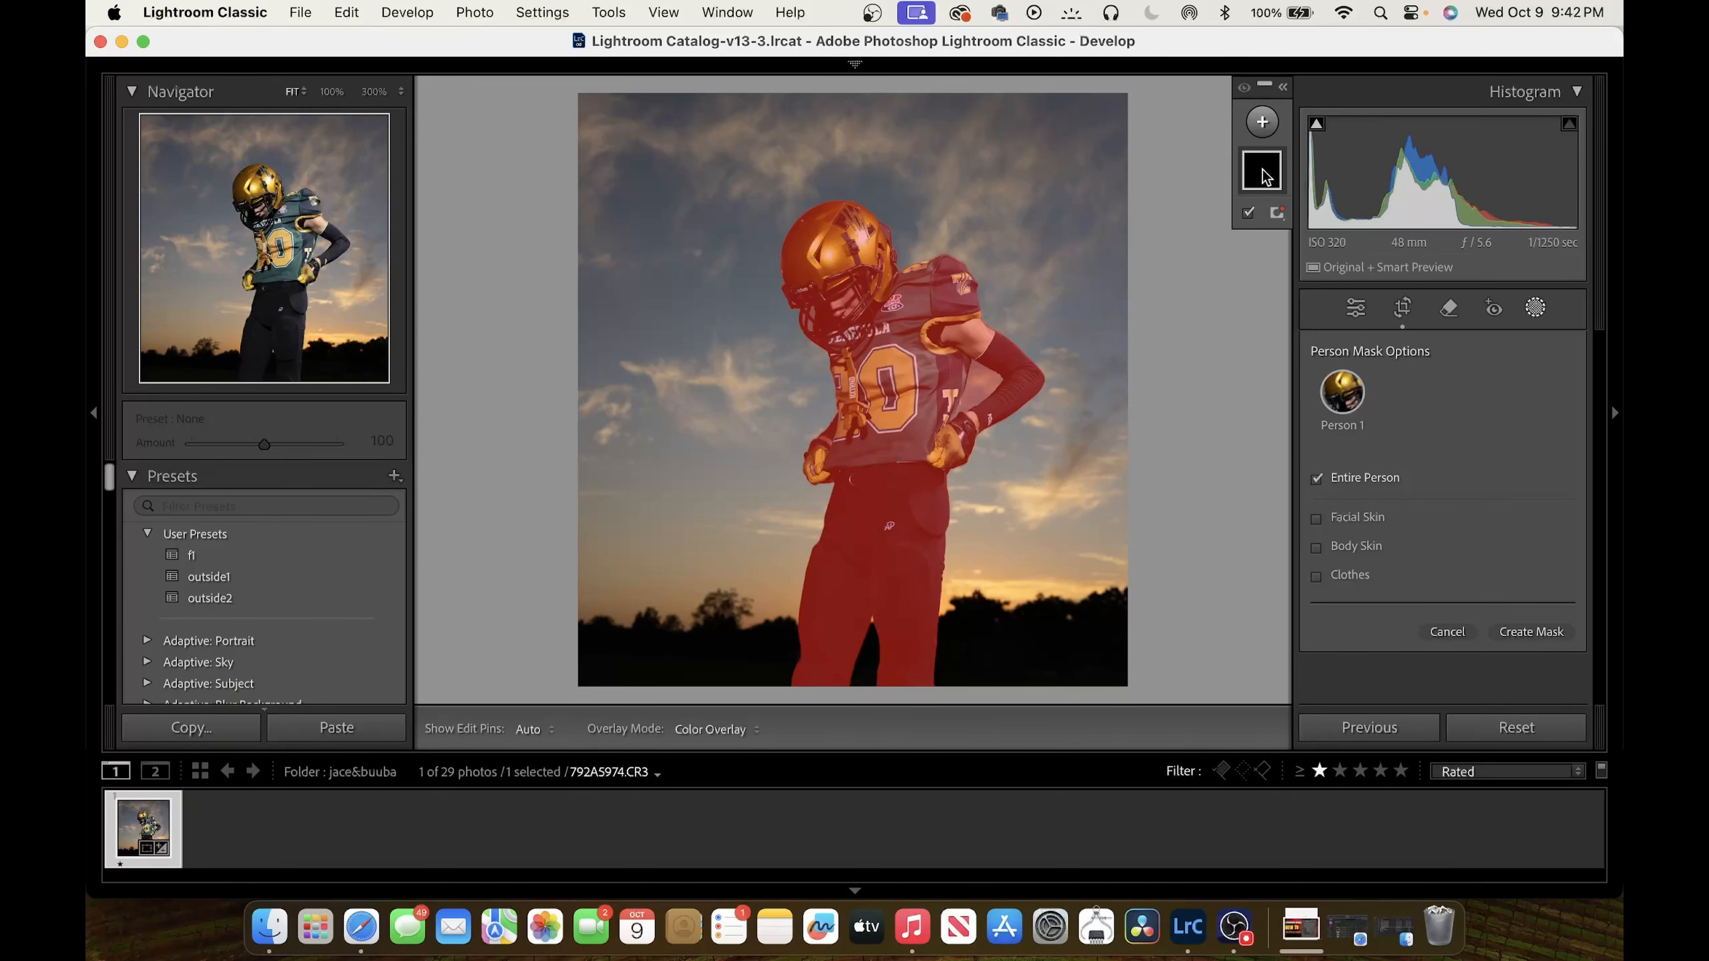
key("BackSpace")
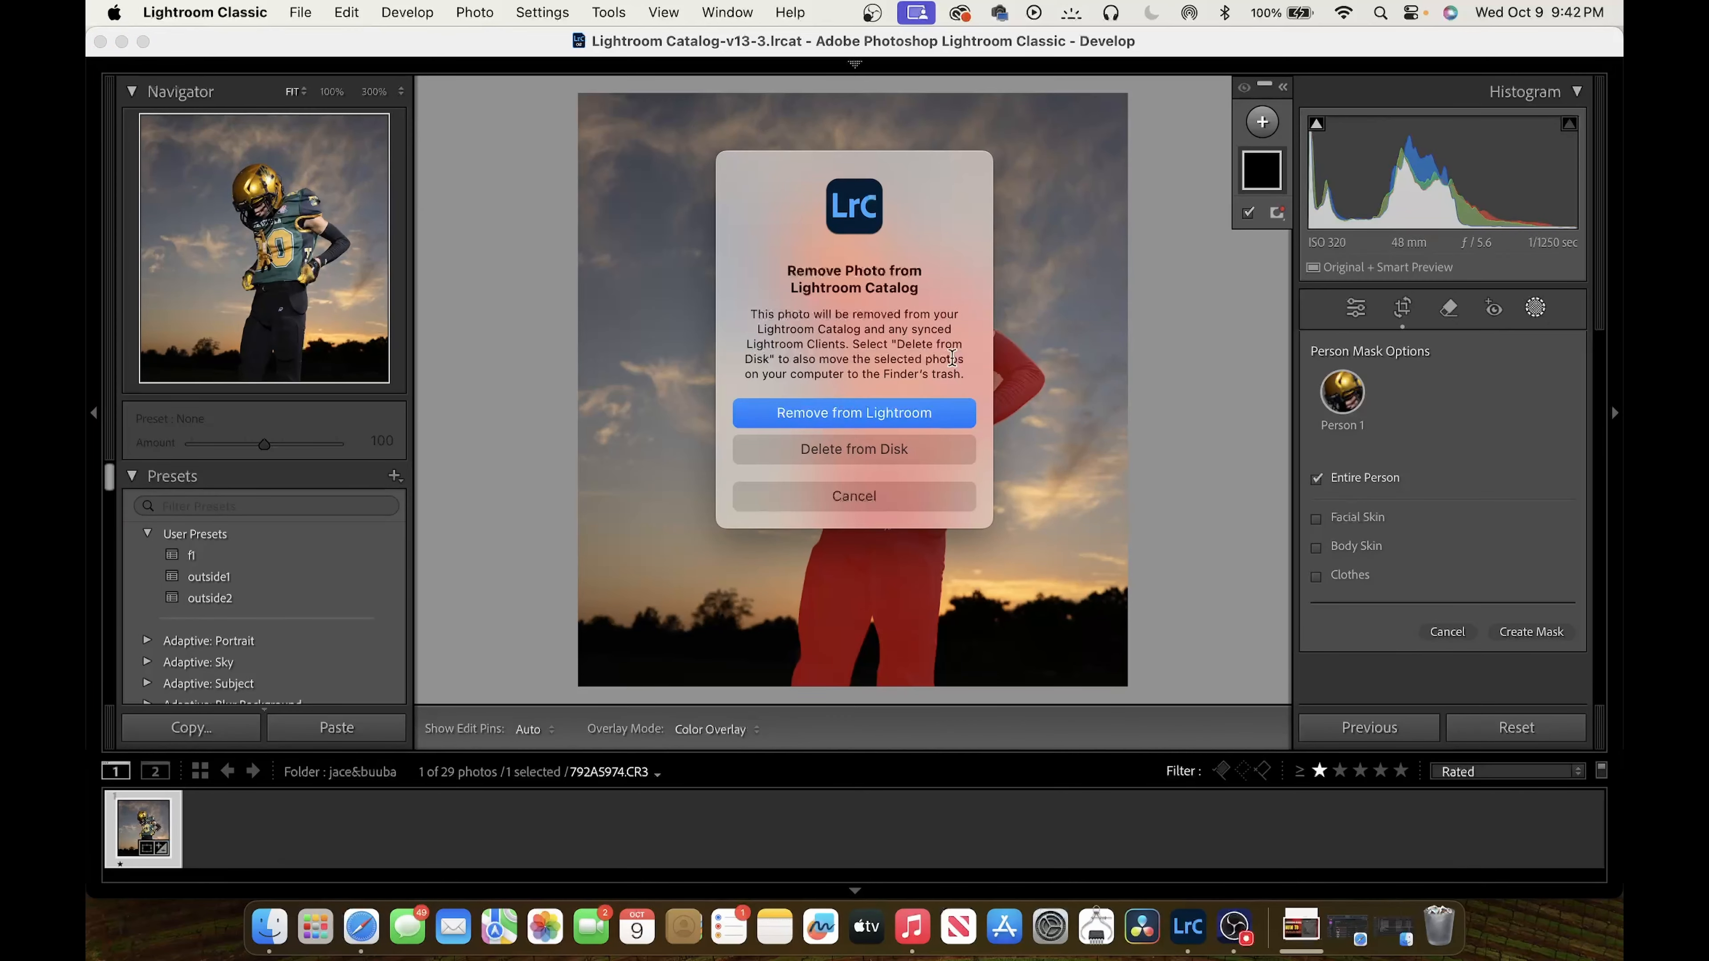
left_click(901, 499)
Create a mask of the photo's background and delete it again after checking its overlay
left_click(1262, 121)
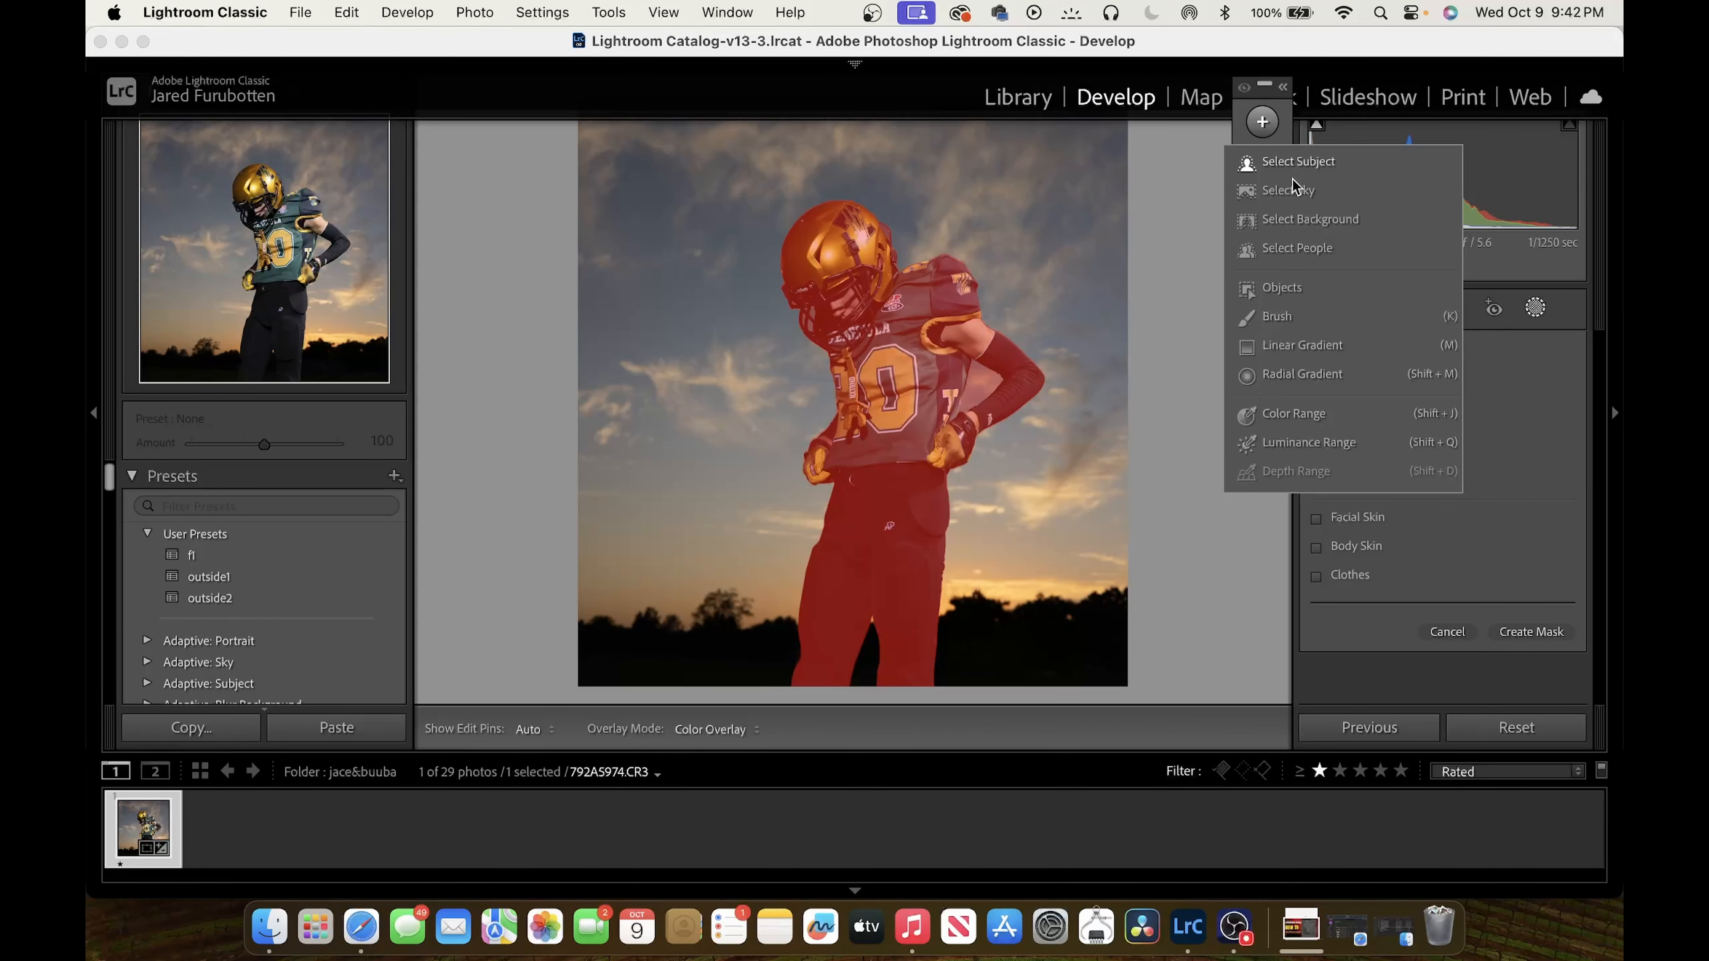
left_click(1290, 220)
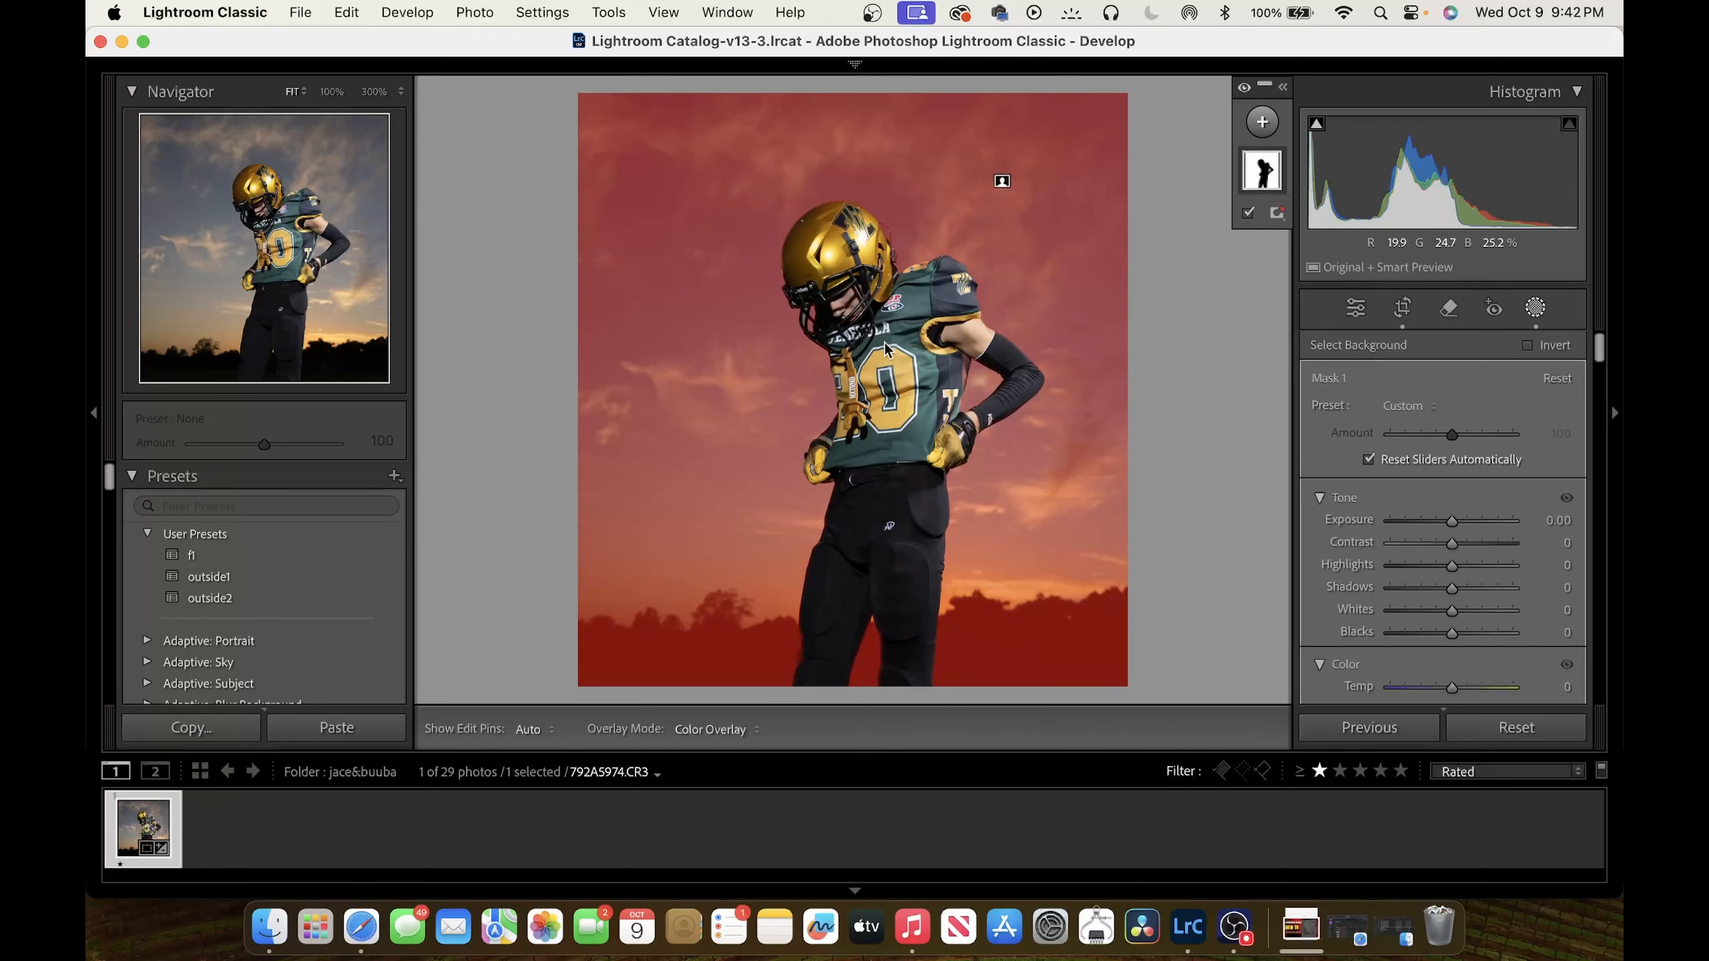
left_click(1349, 314)
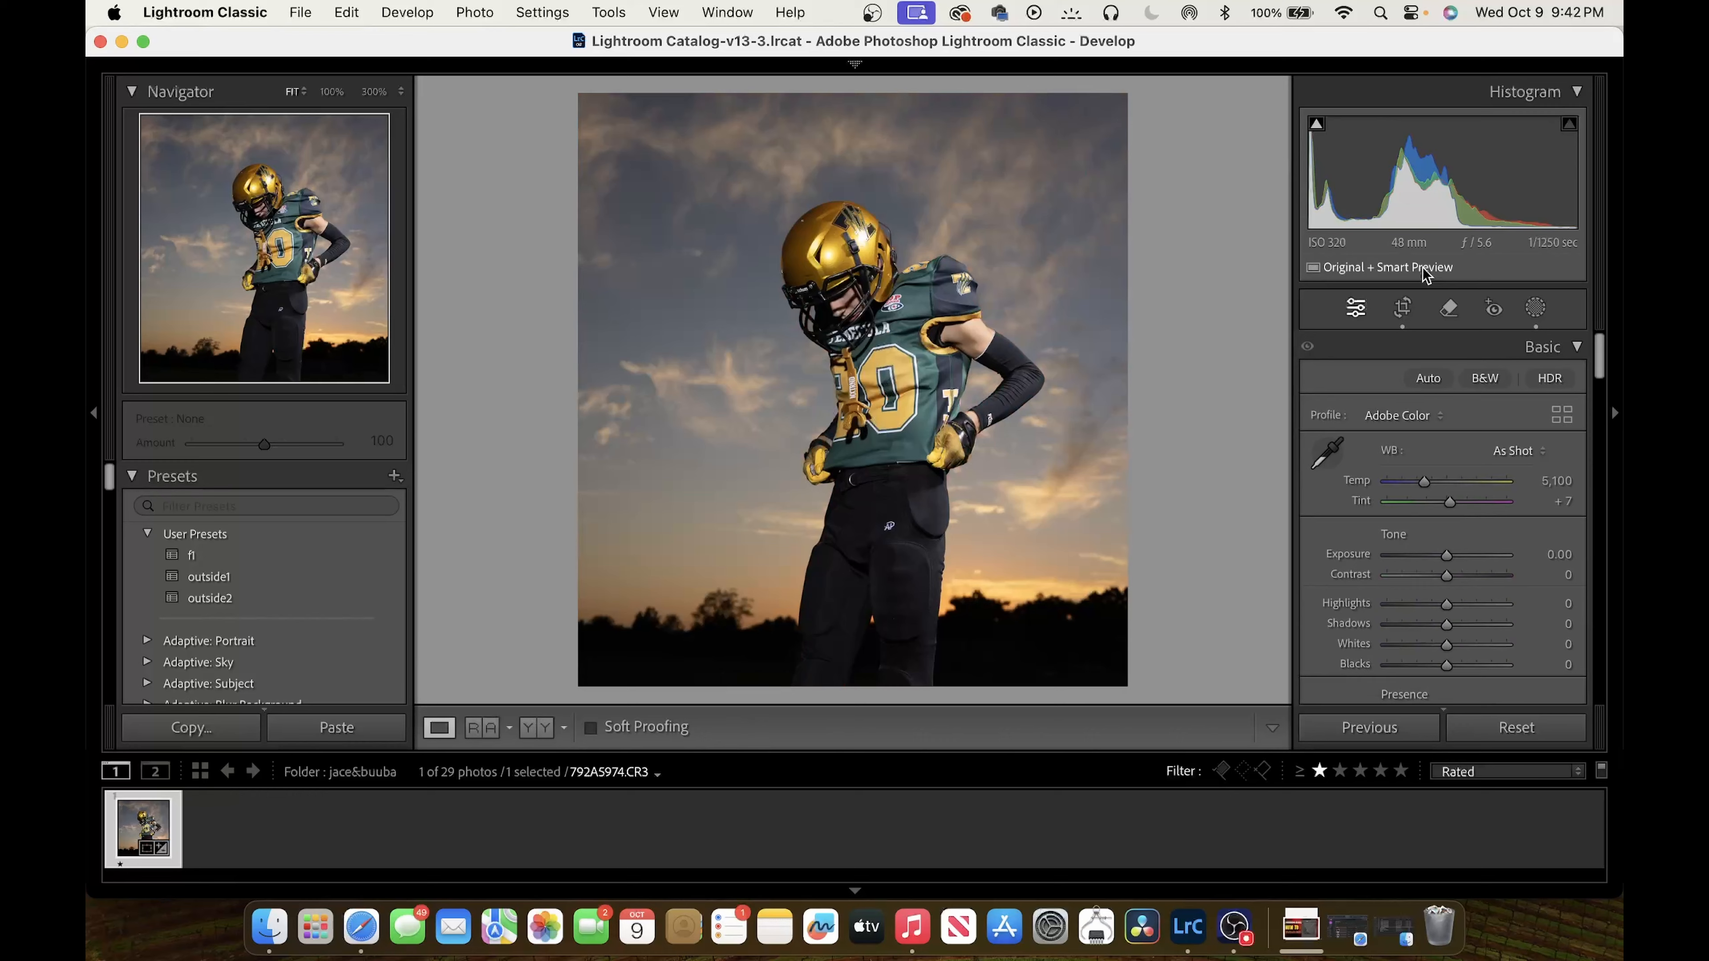
left_click(1542, 312)
left_click(1266, 182)
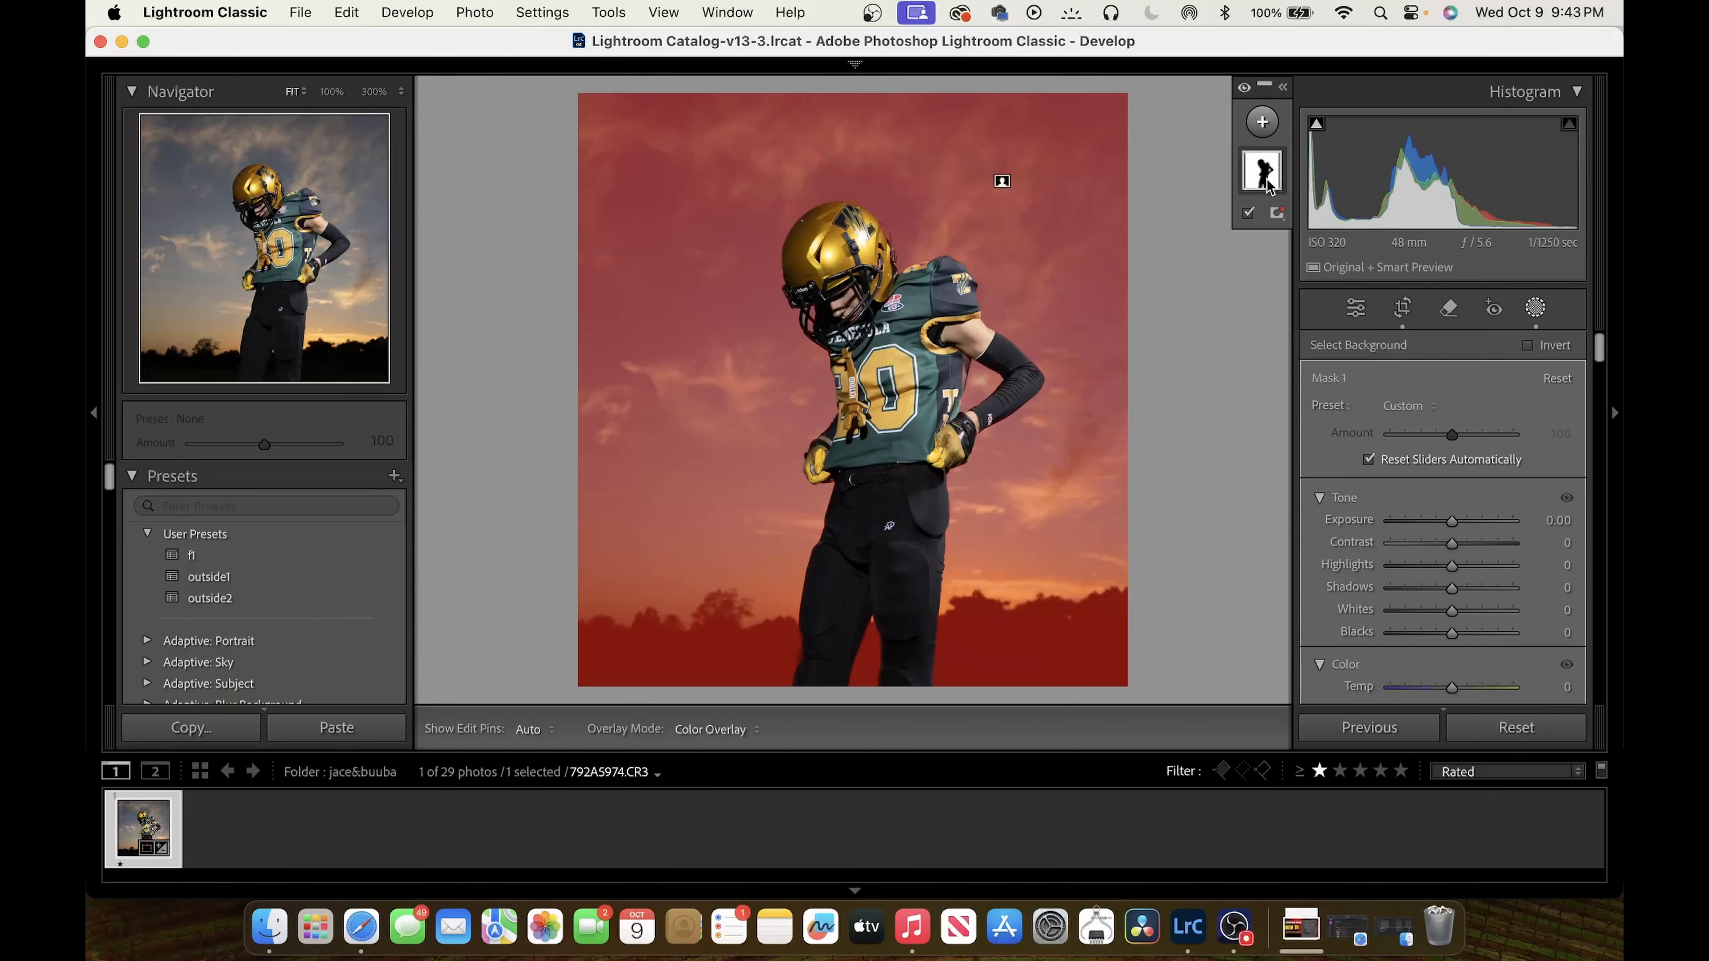
key("Delete")
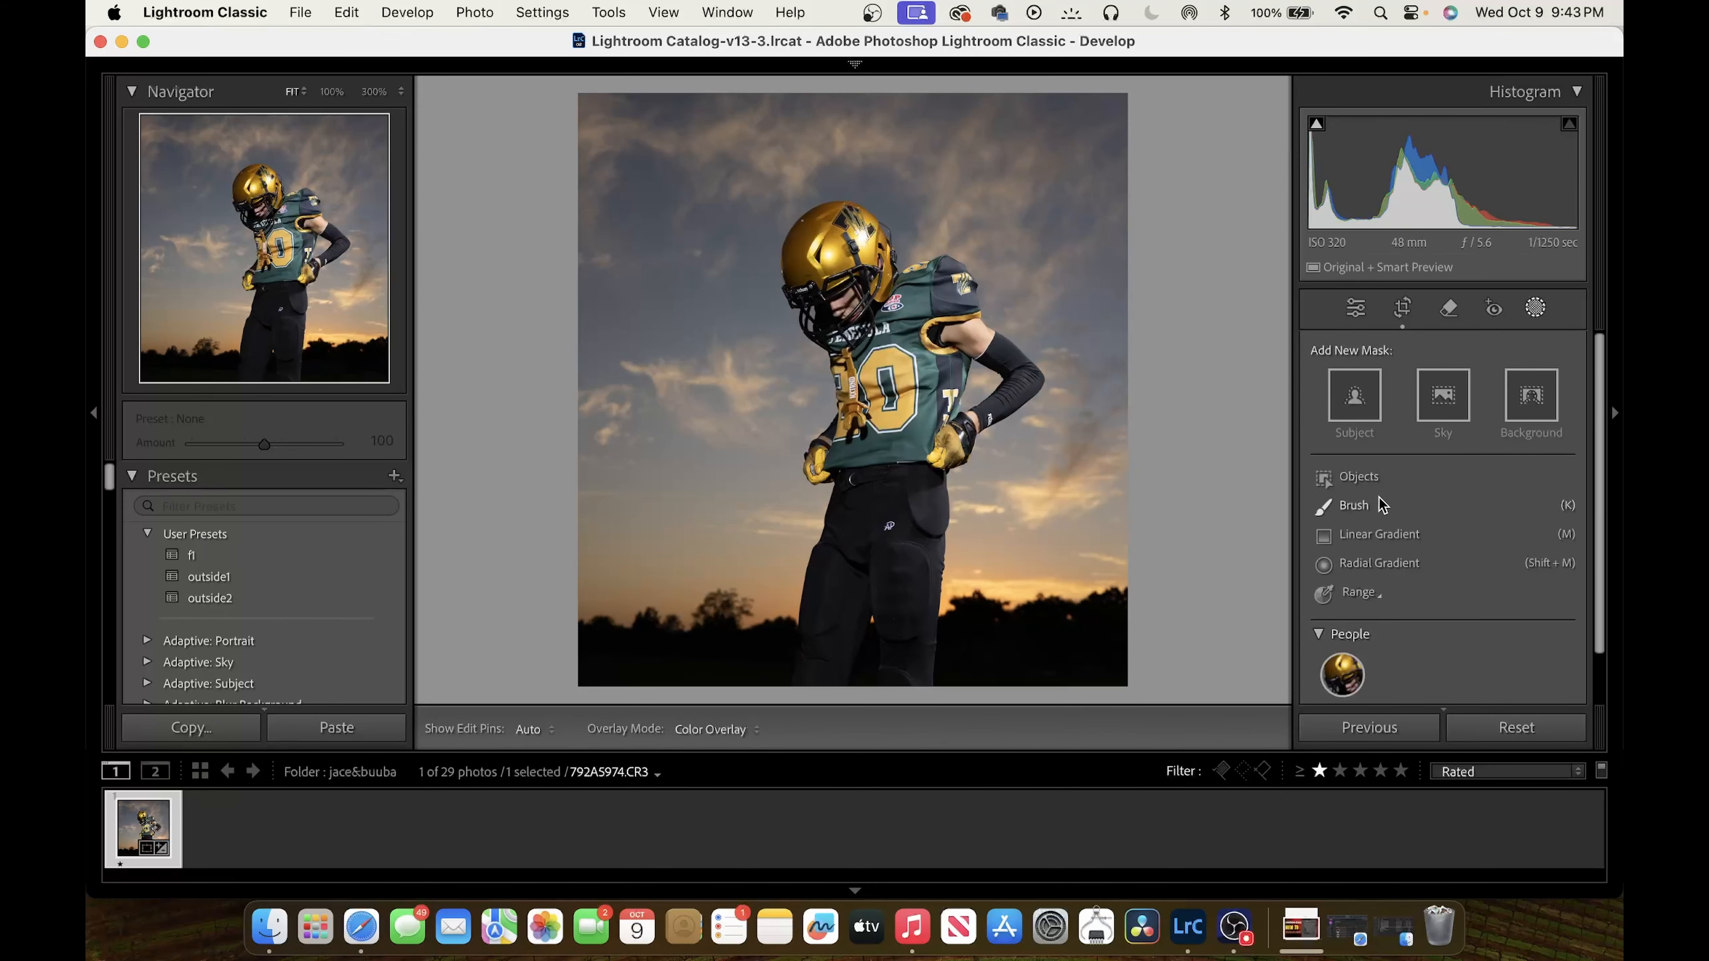
Add a brush mask and paint a vertical stroke beside the player and a horizontal stroke across the upper sky
scroll(1376, 496, "down", 2)
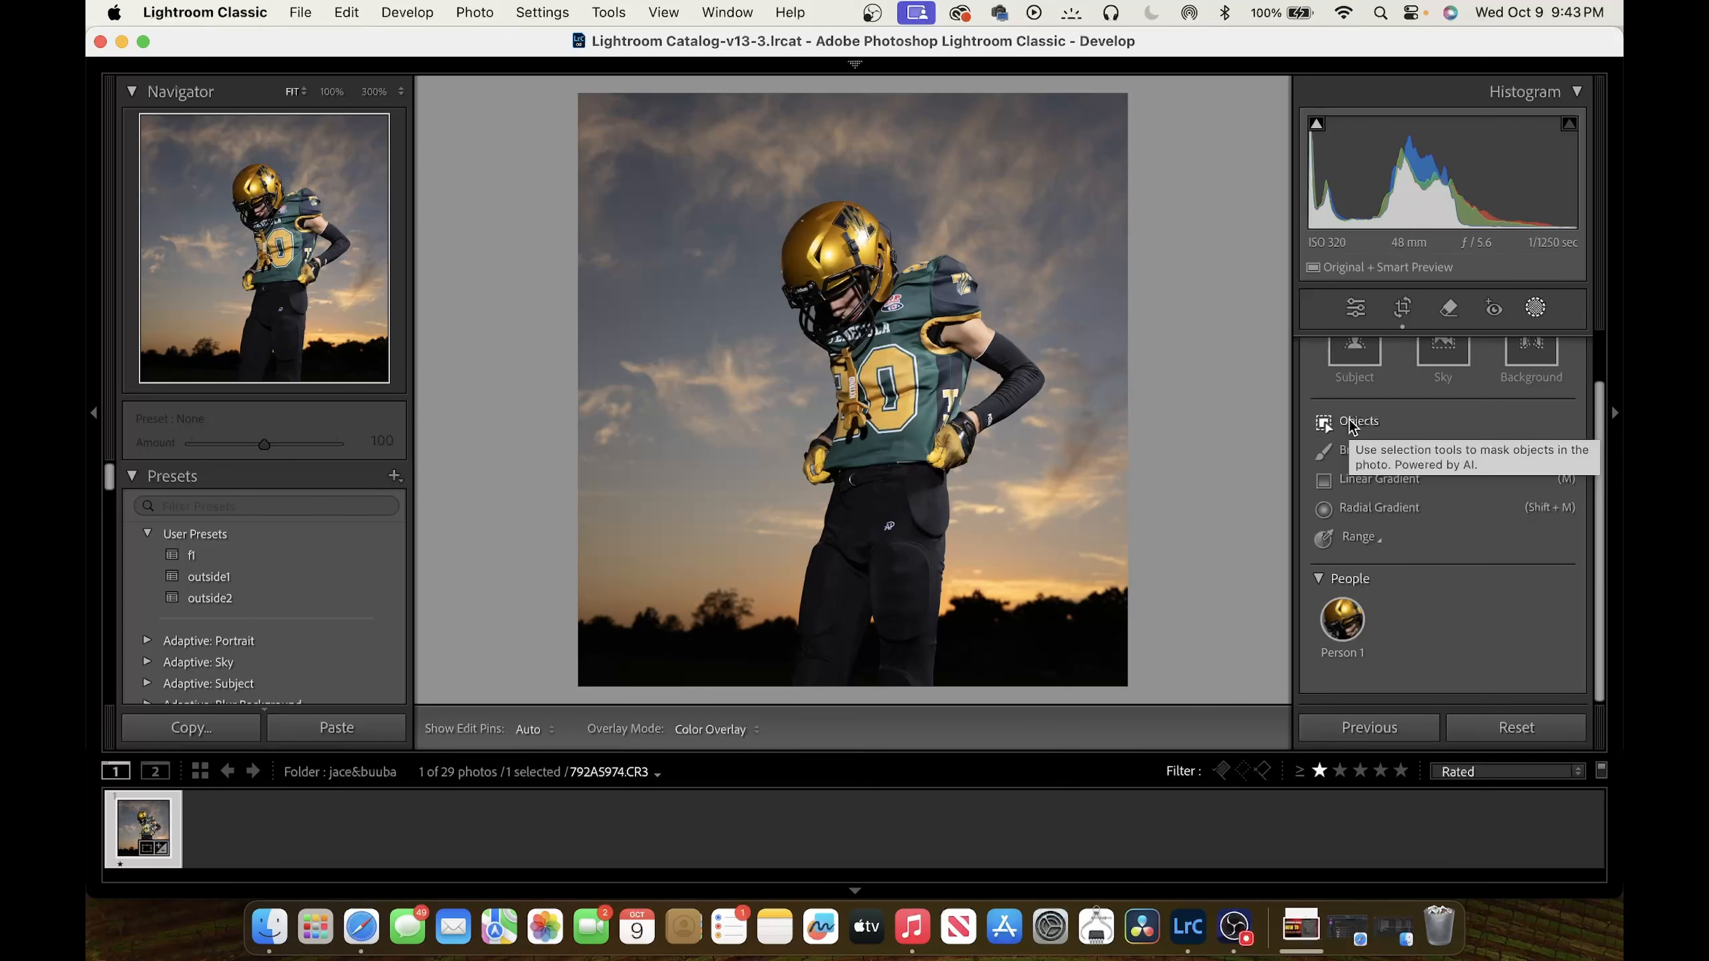
left_click(1377, 455)
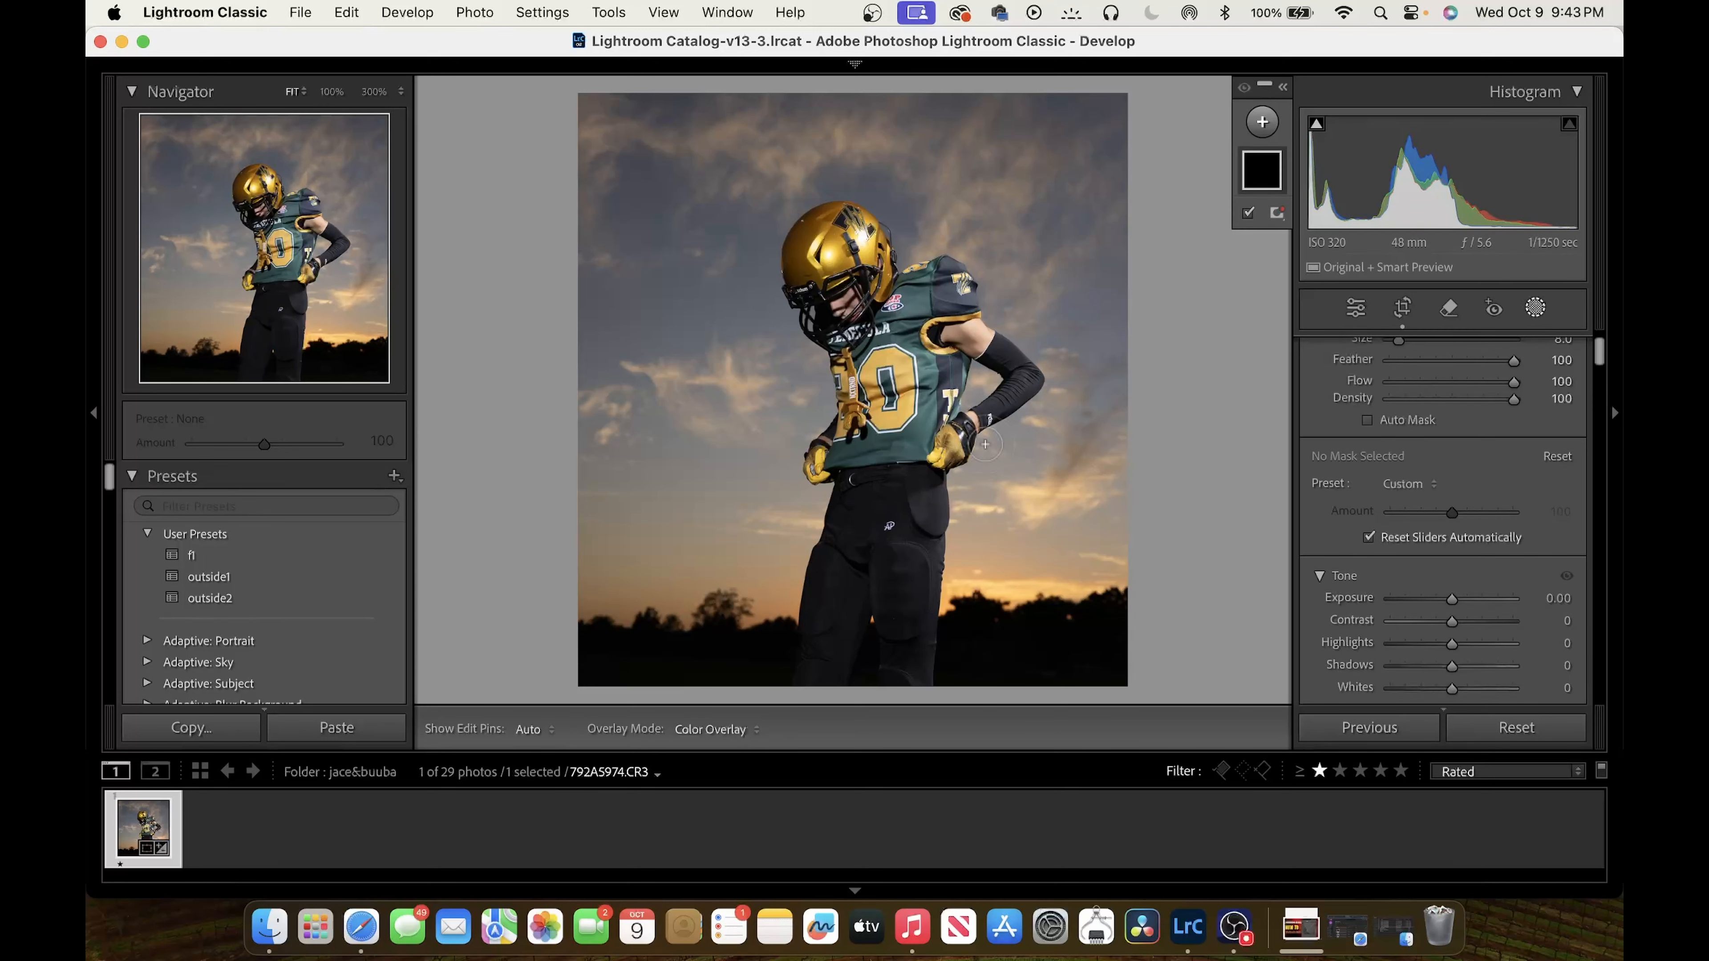
mouse_move(706, 505)
left_mouse_down()
mouse_move(696, 396)
mouse_move(696, 498)
left_mouse_up()
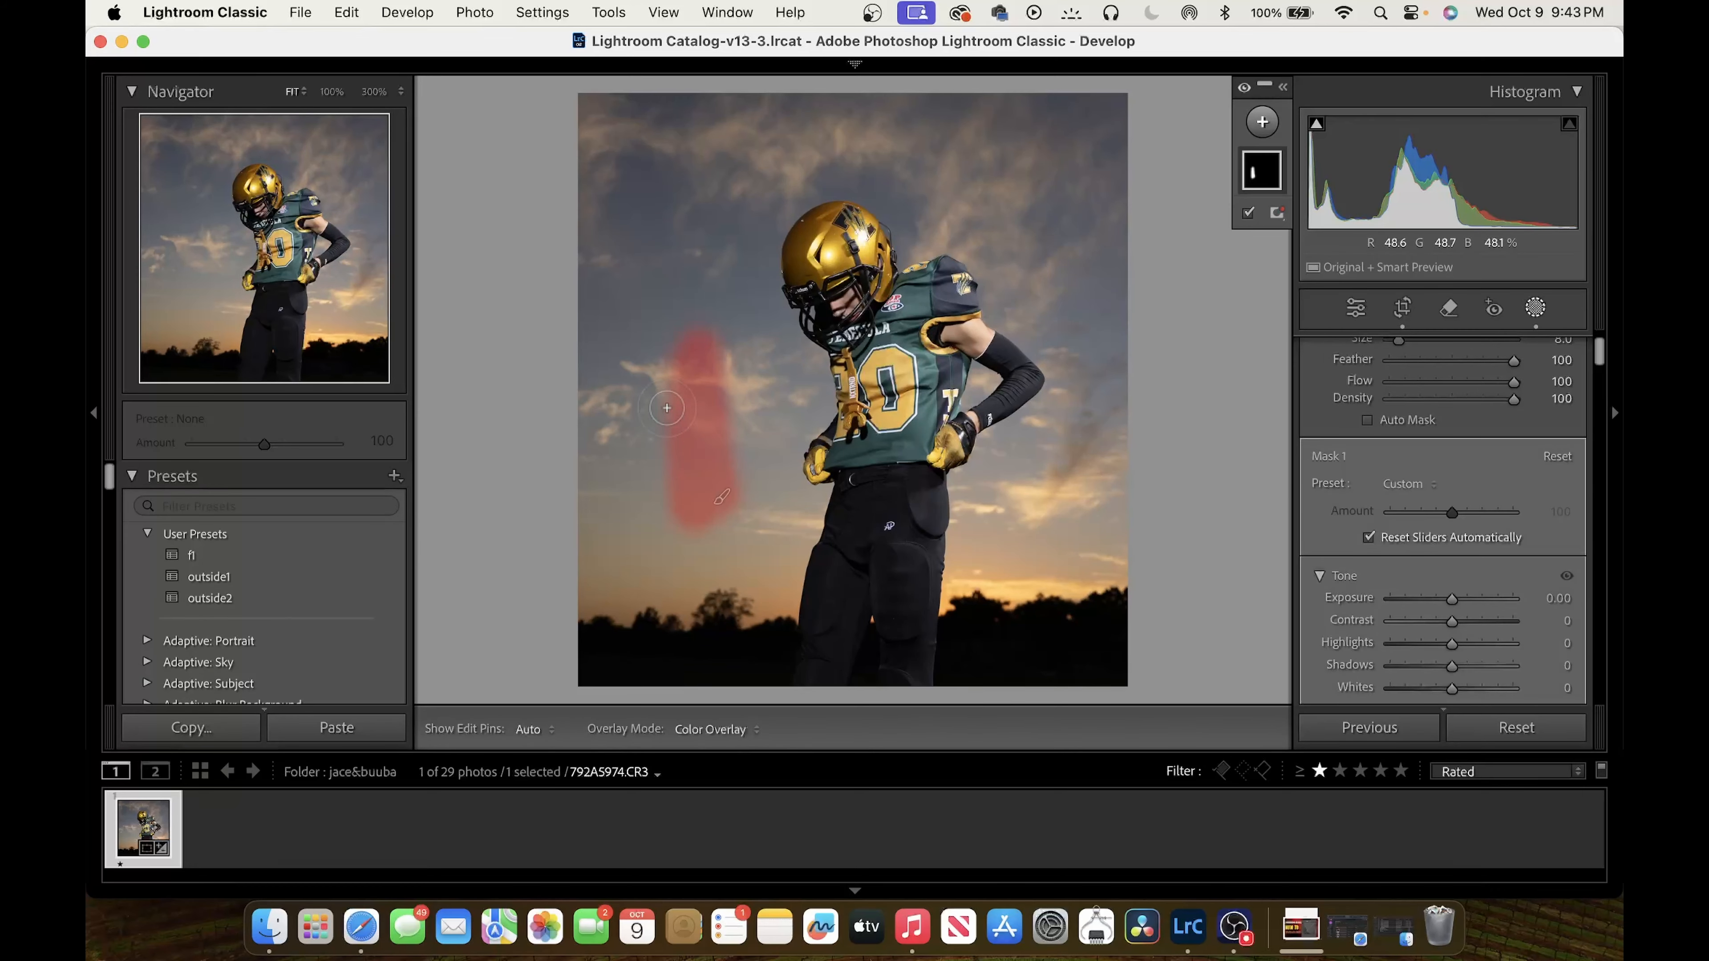
left_click_drag(634, 145, 865, 143)
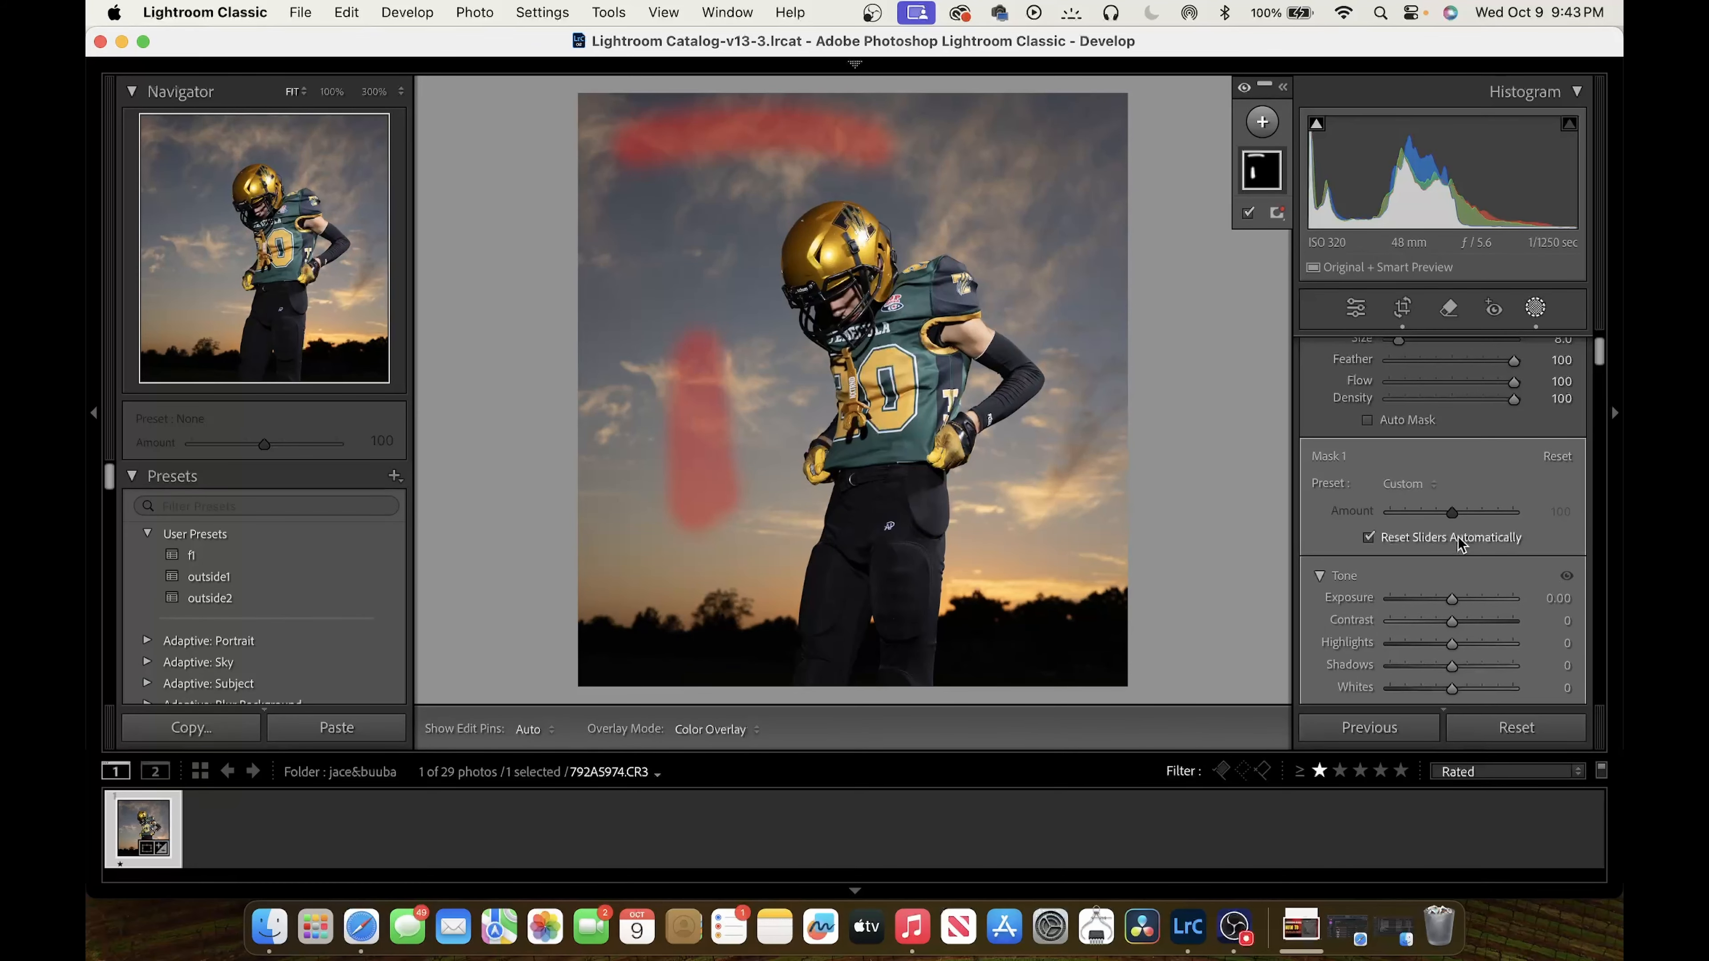
Set the brush to feather 58, flow 48 and density 53, and paint a vertical stroke in the sky above the player's shoulder
scroll(1394, 455, "up", 2)
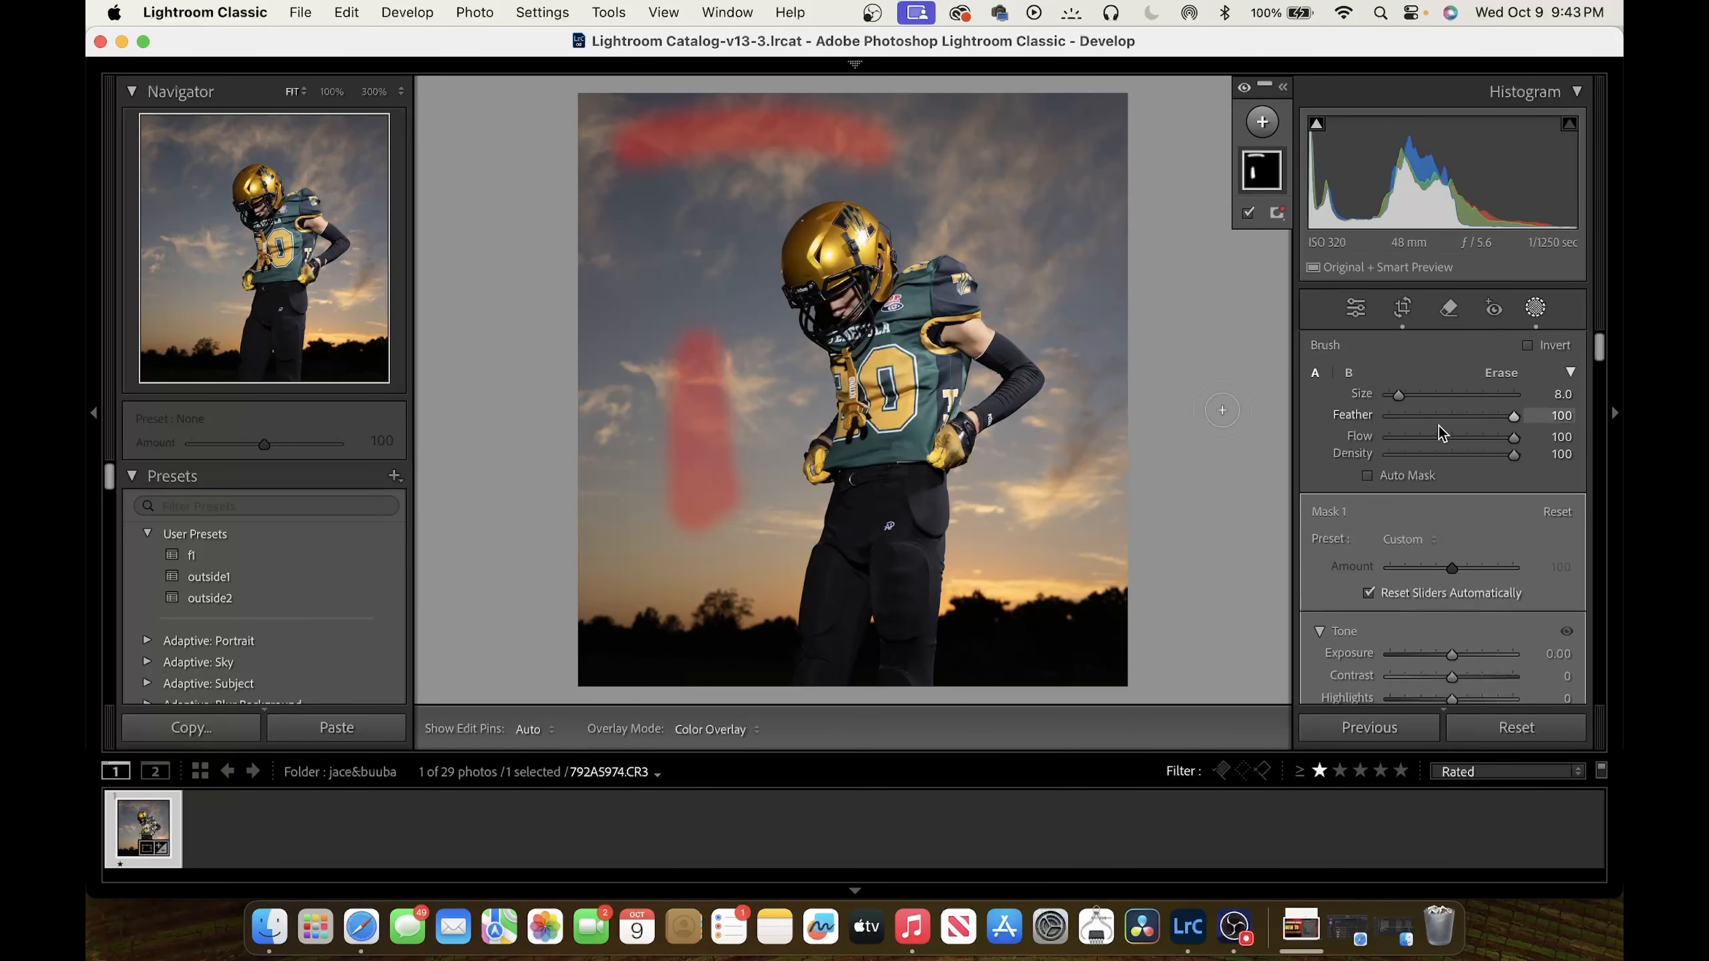
left_click_drag(1498, 418, 1472, 418)
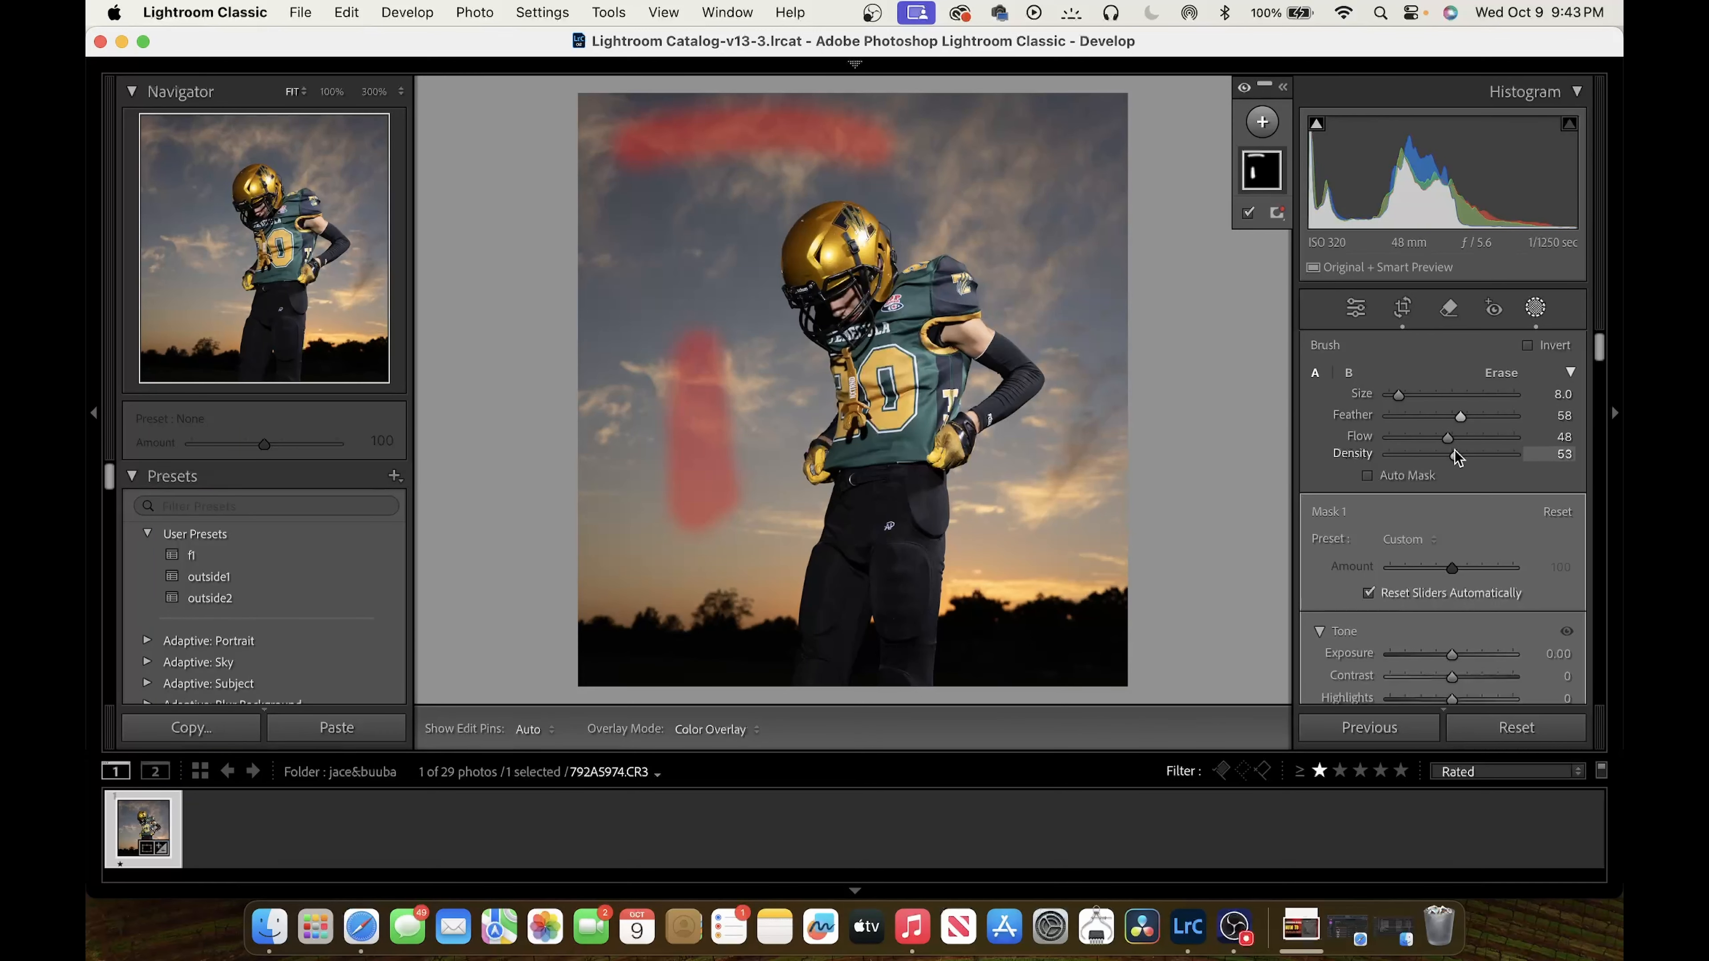
left_click(1454, 452)
key("h")
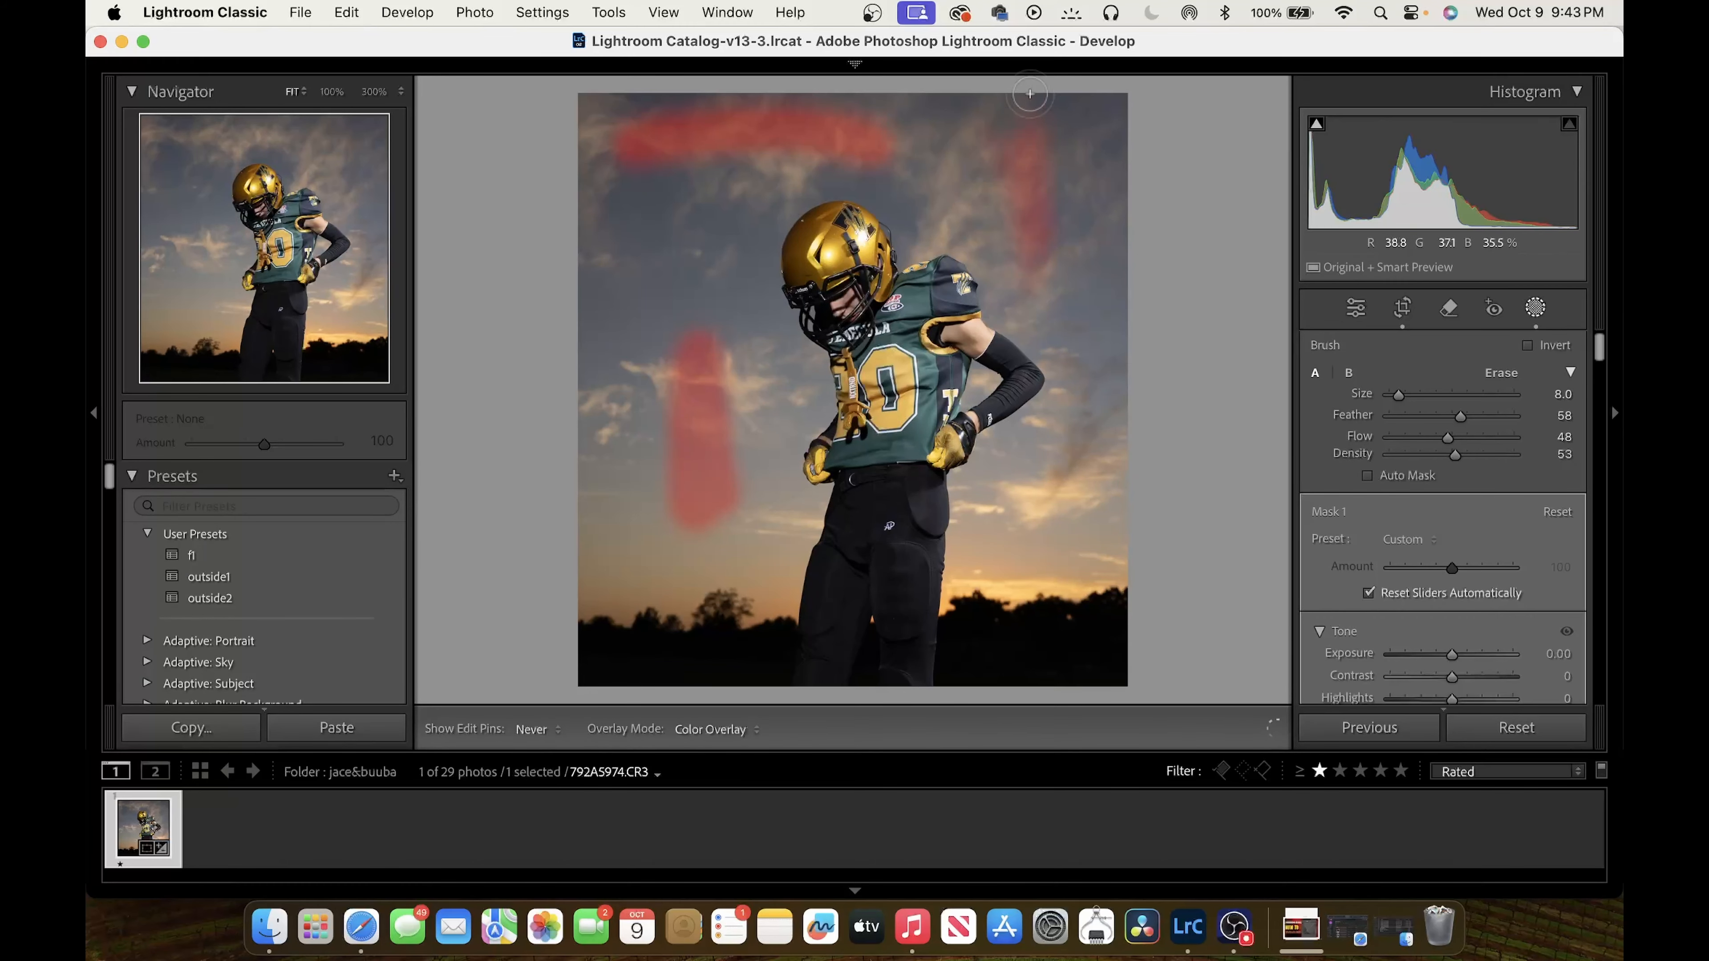
key("h")
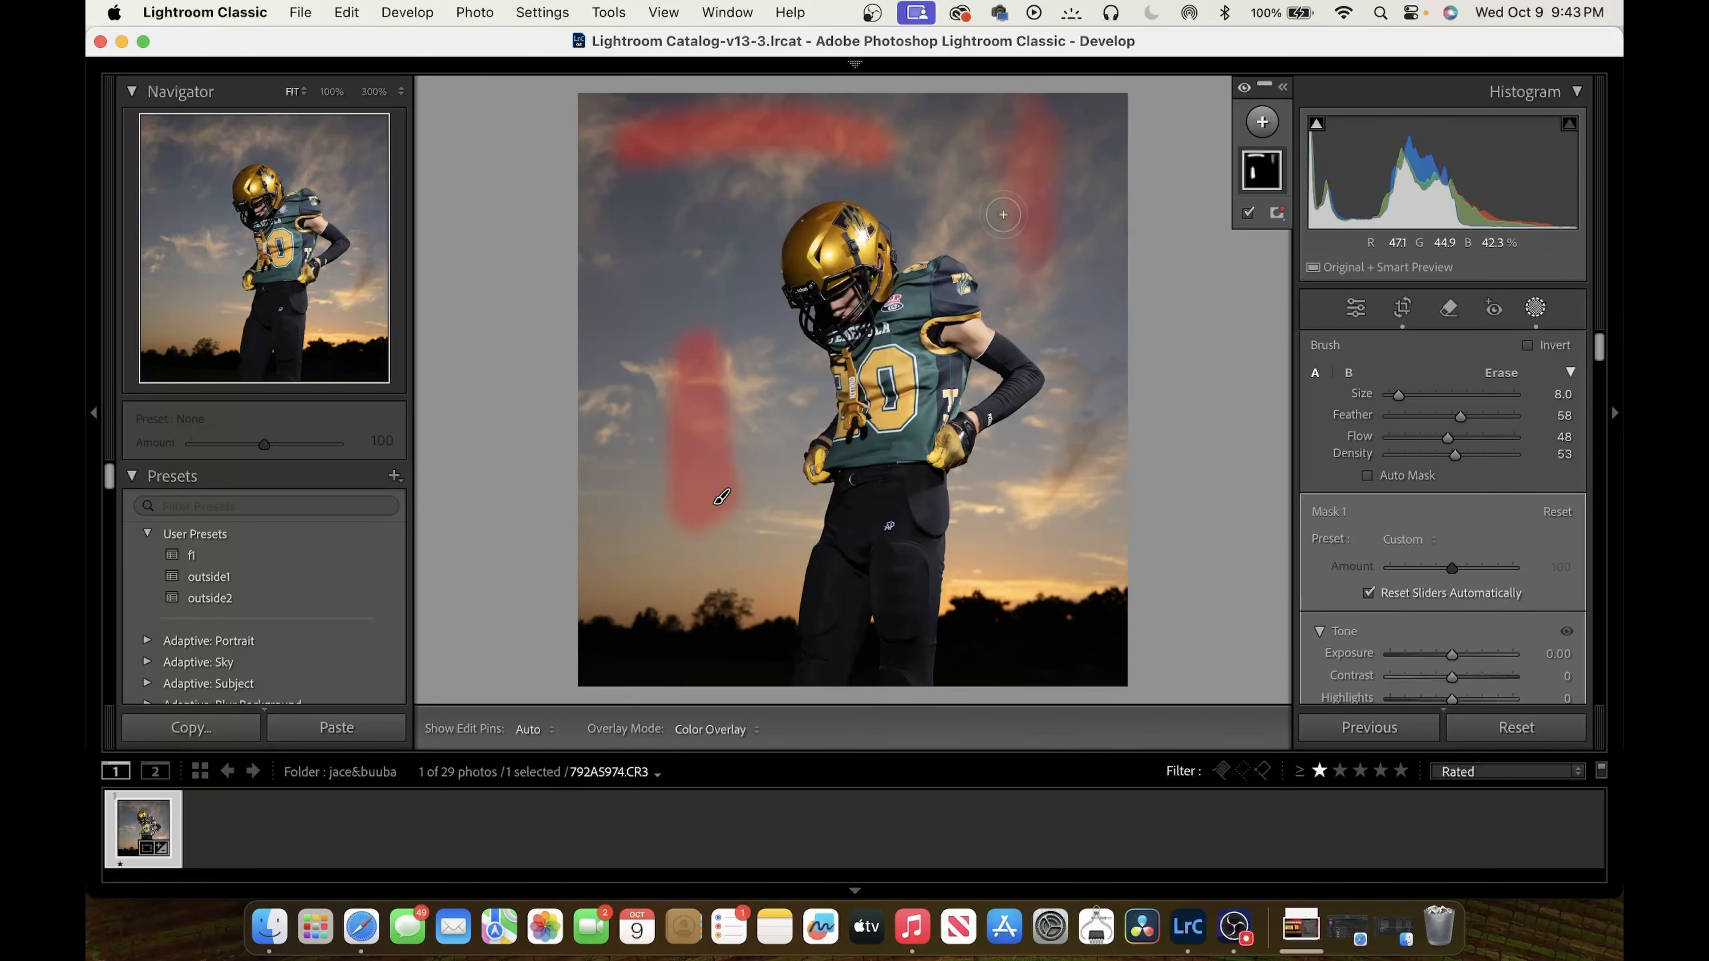
Delete the painted brush mask and return to the basic edit settings
left_click(1263, 176)
key("Delete")
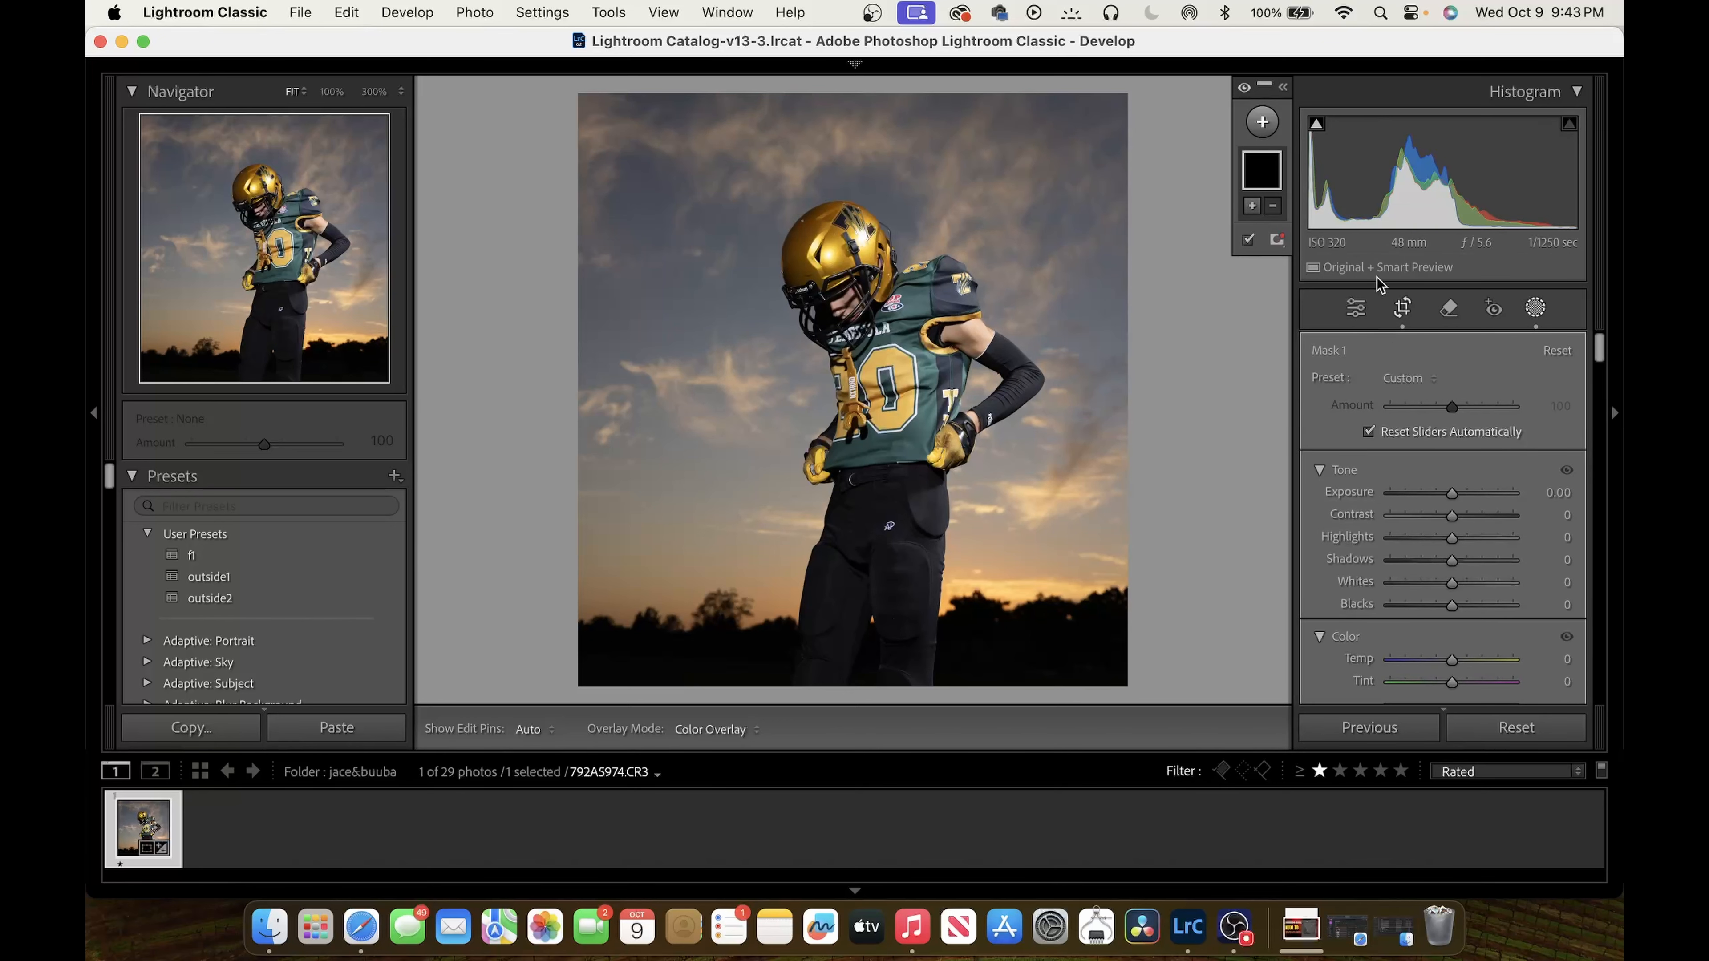
left_click(1261, 122)
left_click(1262, 164)
left_click(1347, 312)
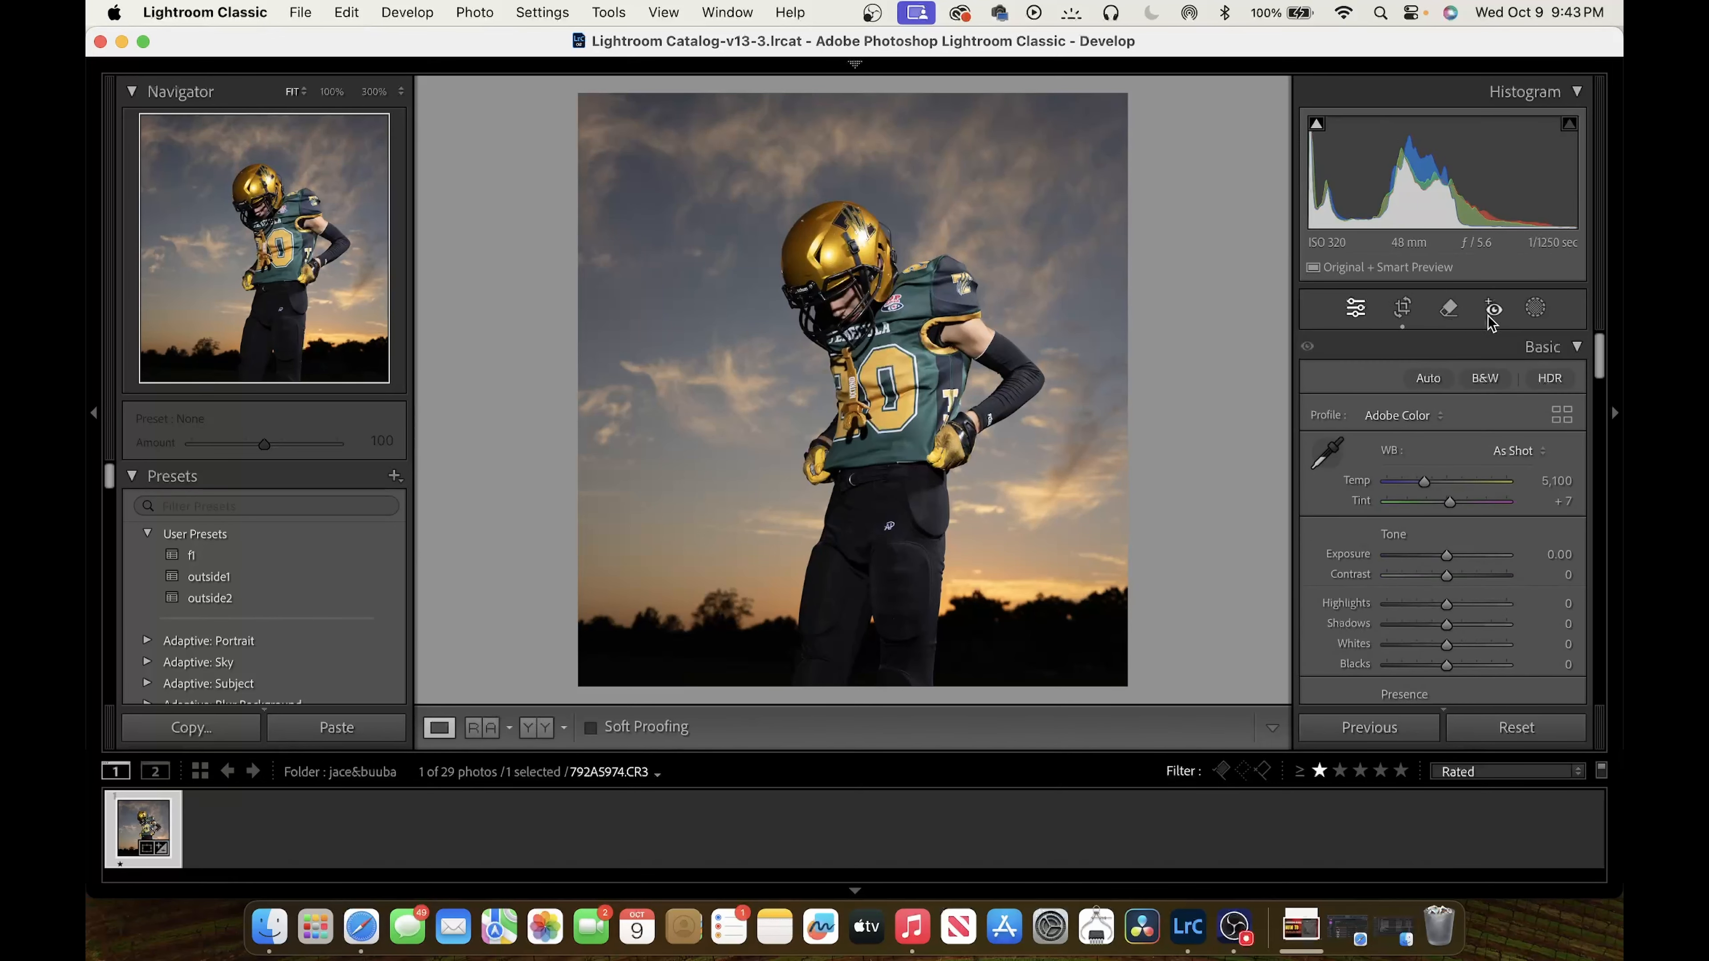
Draw a linear gradient mask over the upper half of the photo, widening its transition, and delete it
left_click(1538, 310)
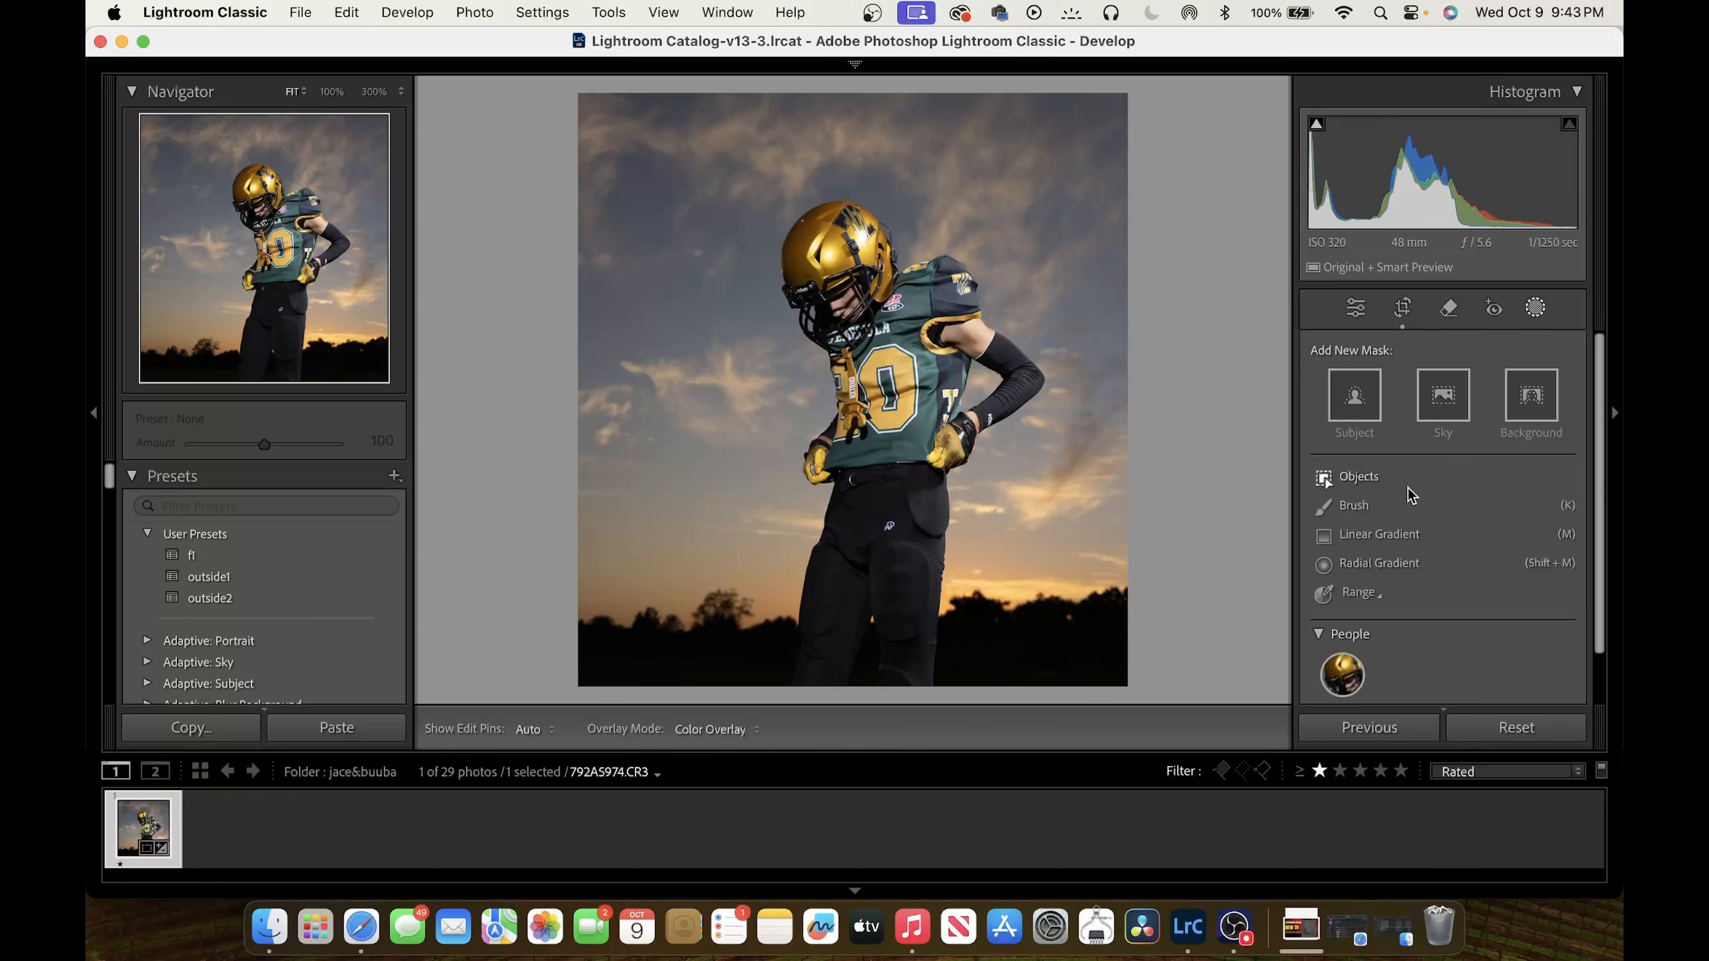
left_click(1363, 537)
left_click_drag(840, 140, 832, 438)
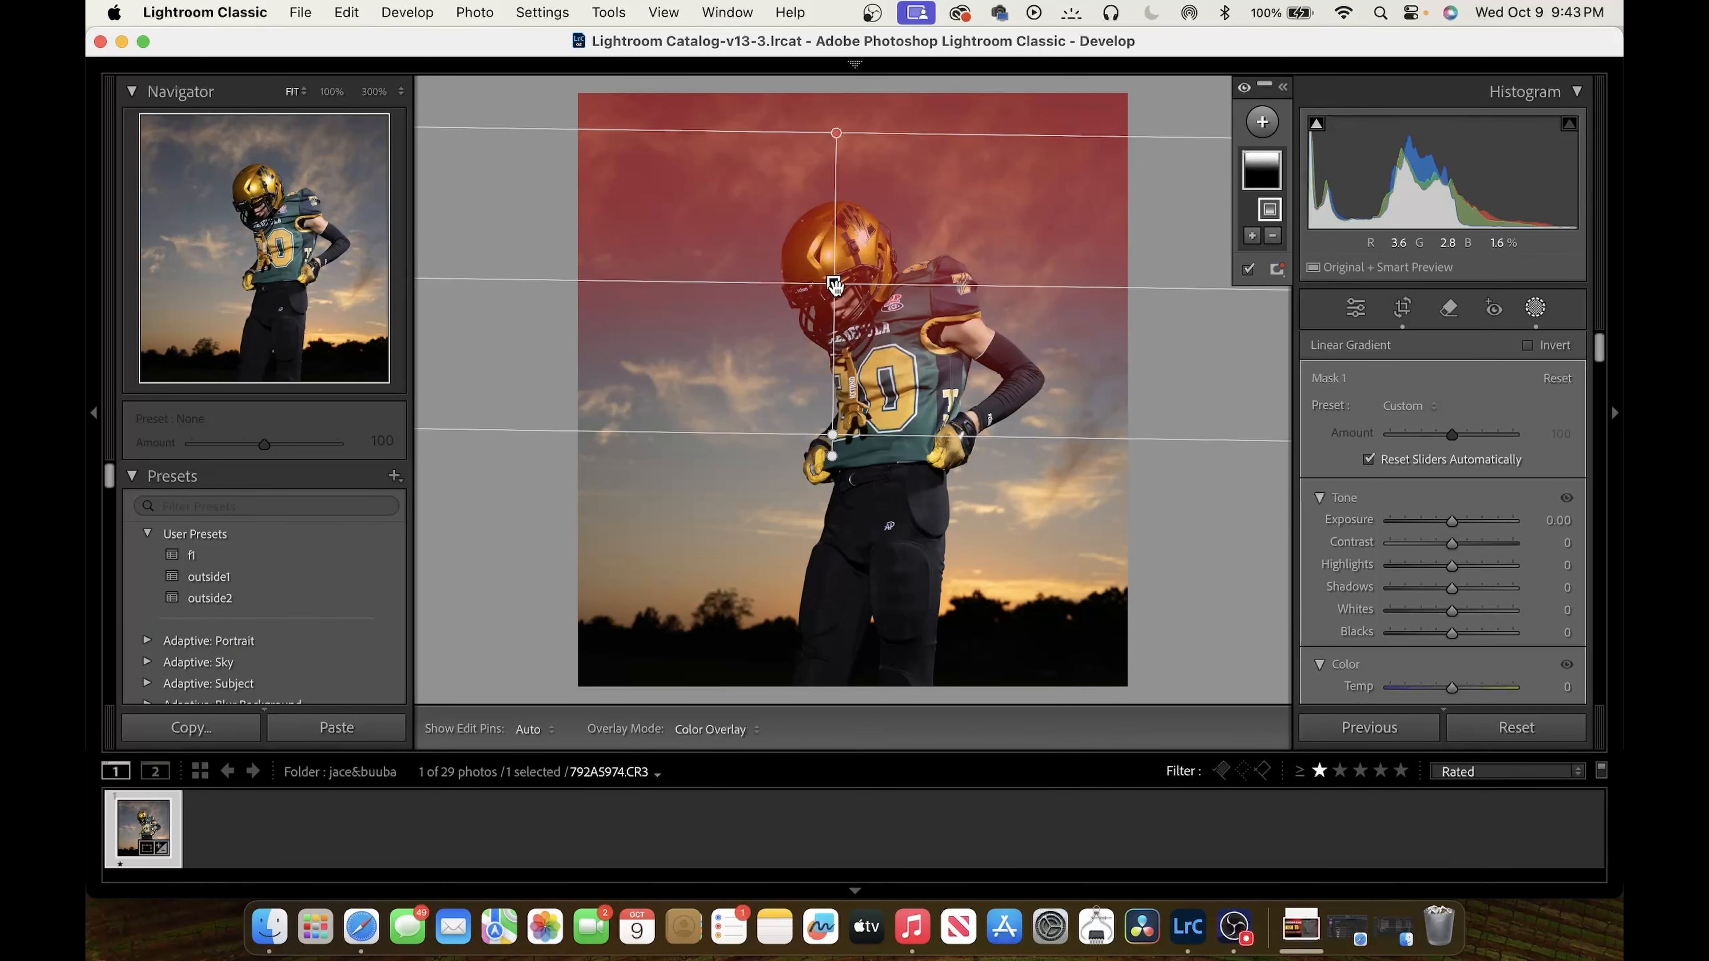
left_click_drag(835, 285, 834, 355)
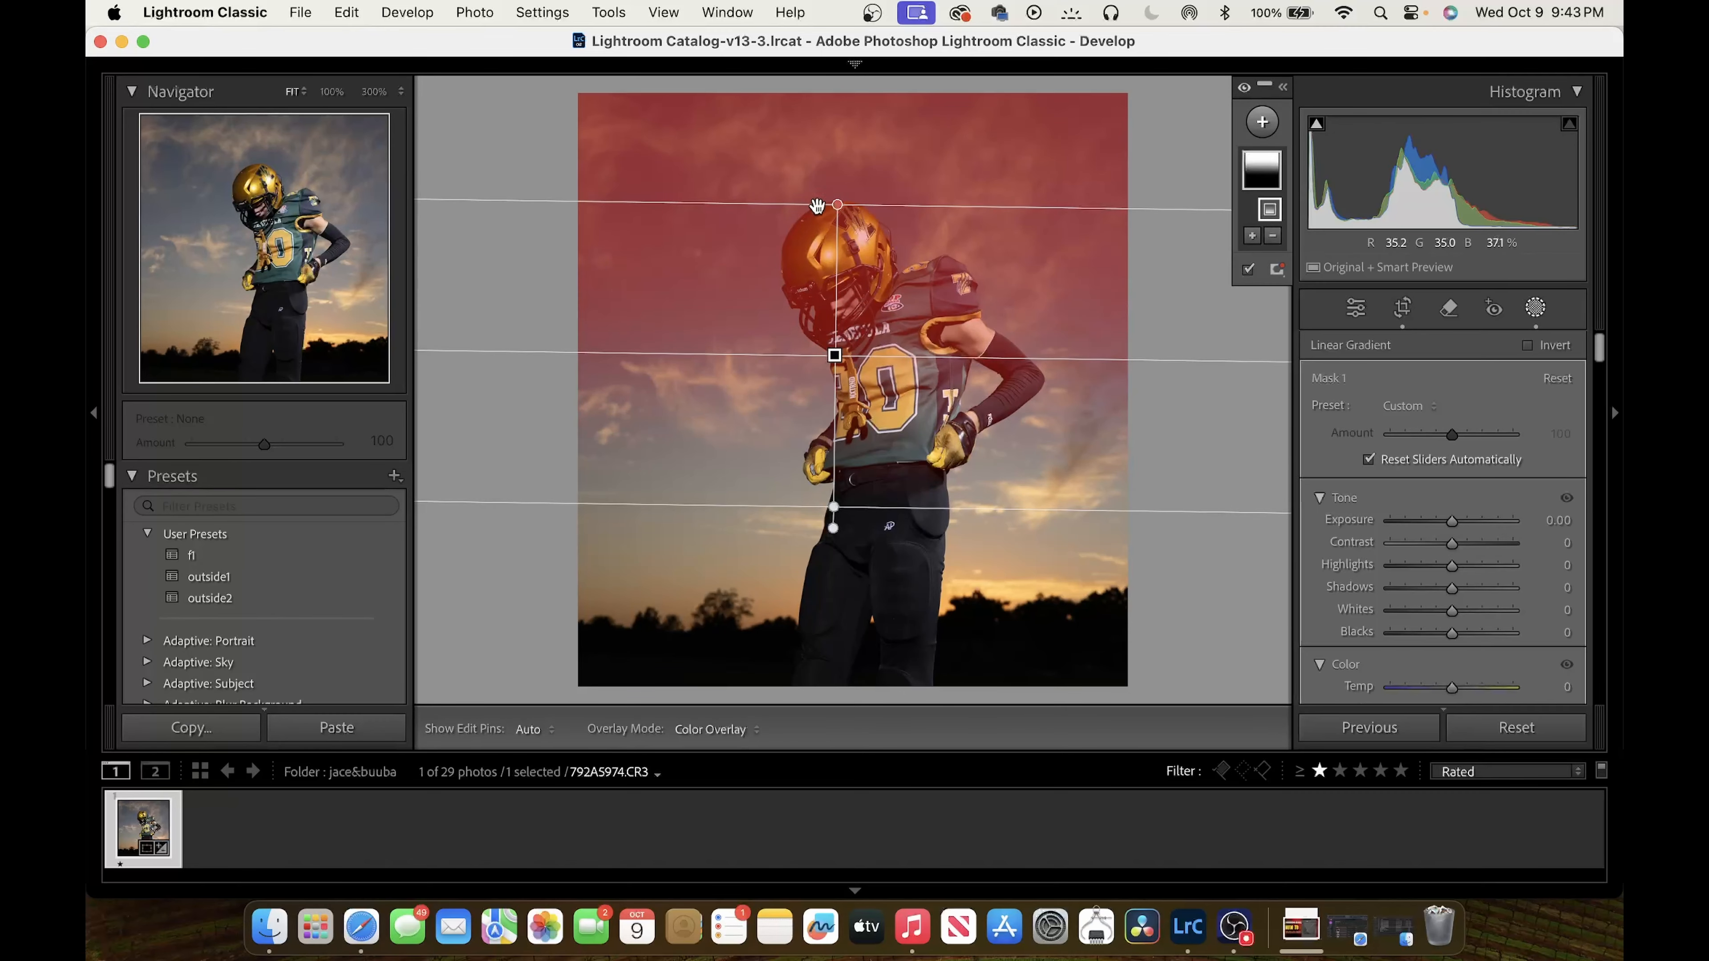
left_click_drag(816, 205, 838, 103)
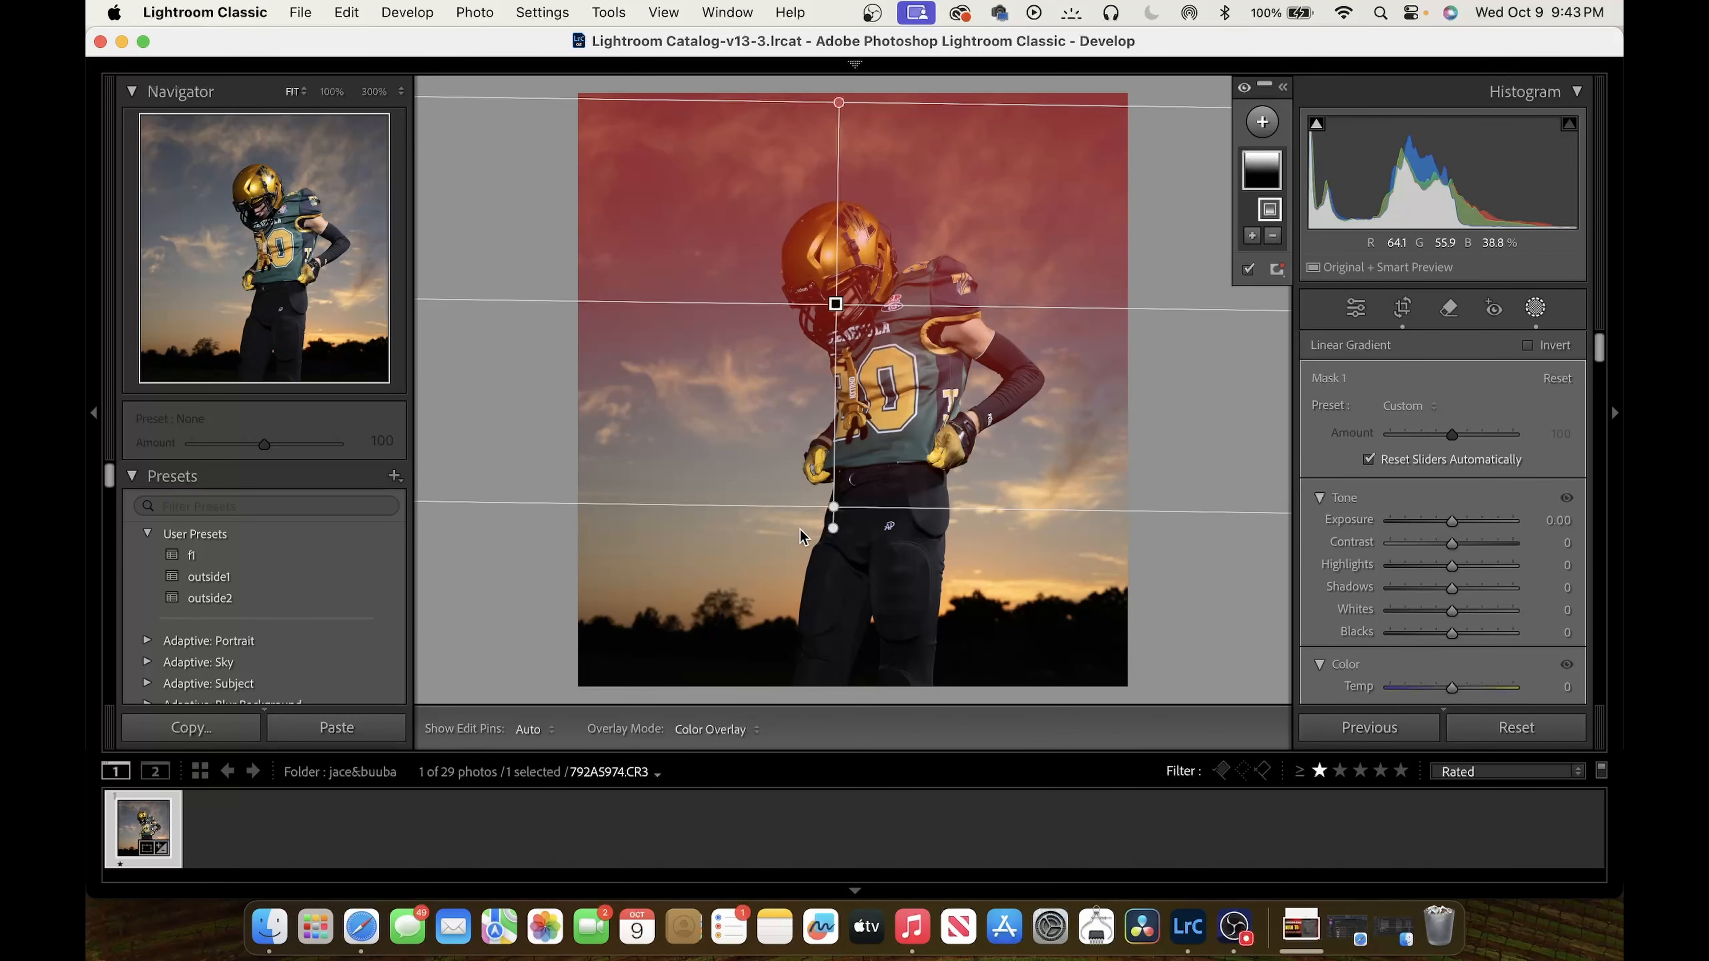
left_click(835, 304)
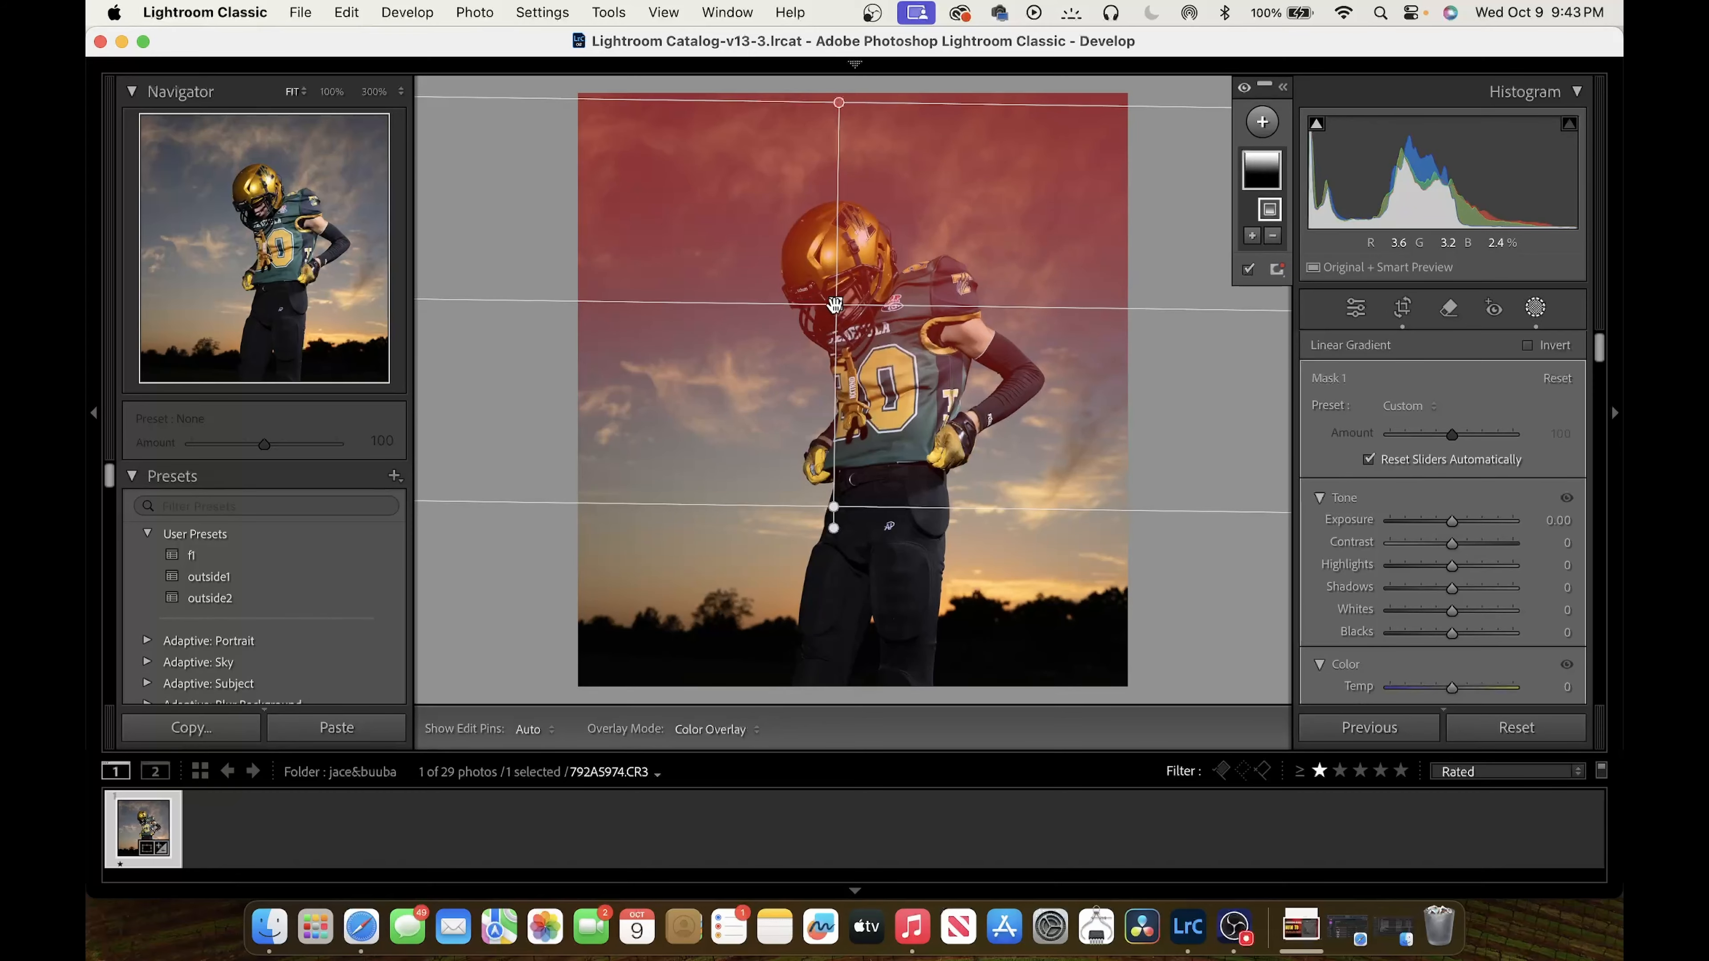
key("Delete")
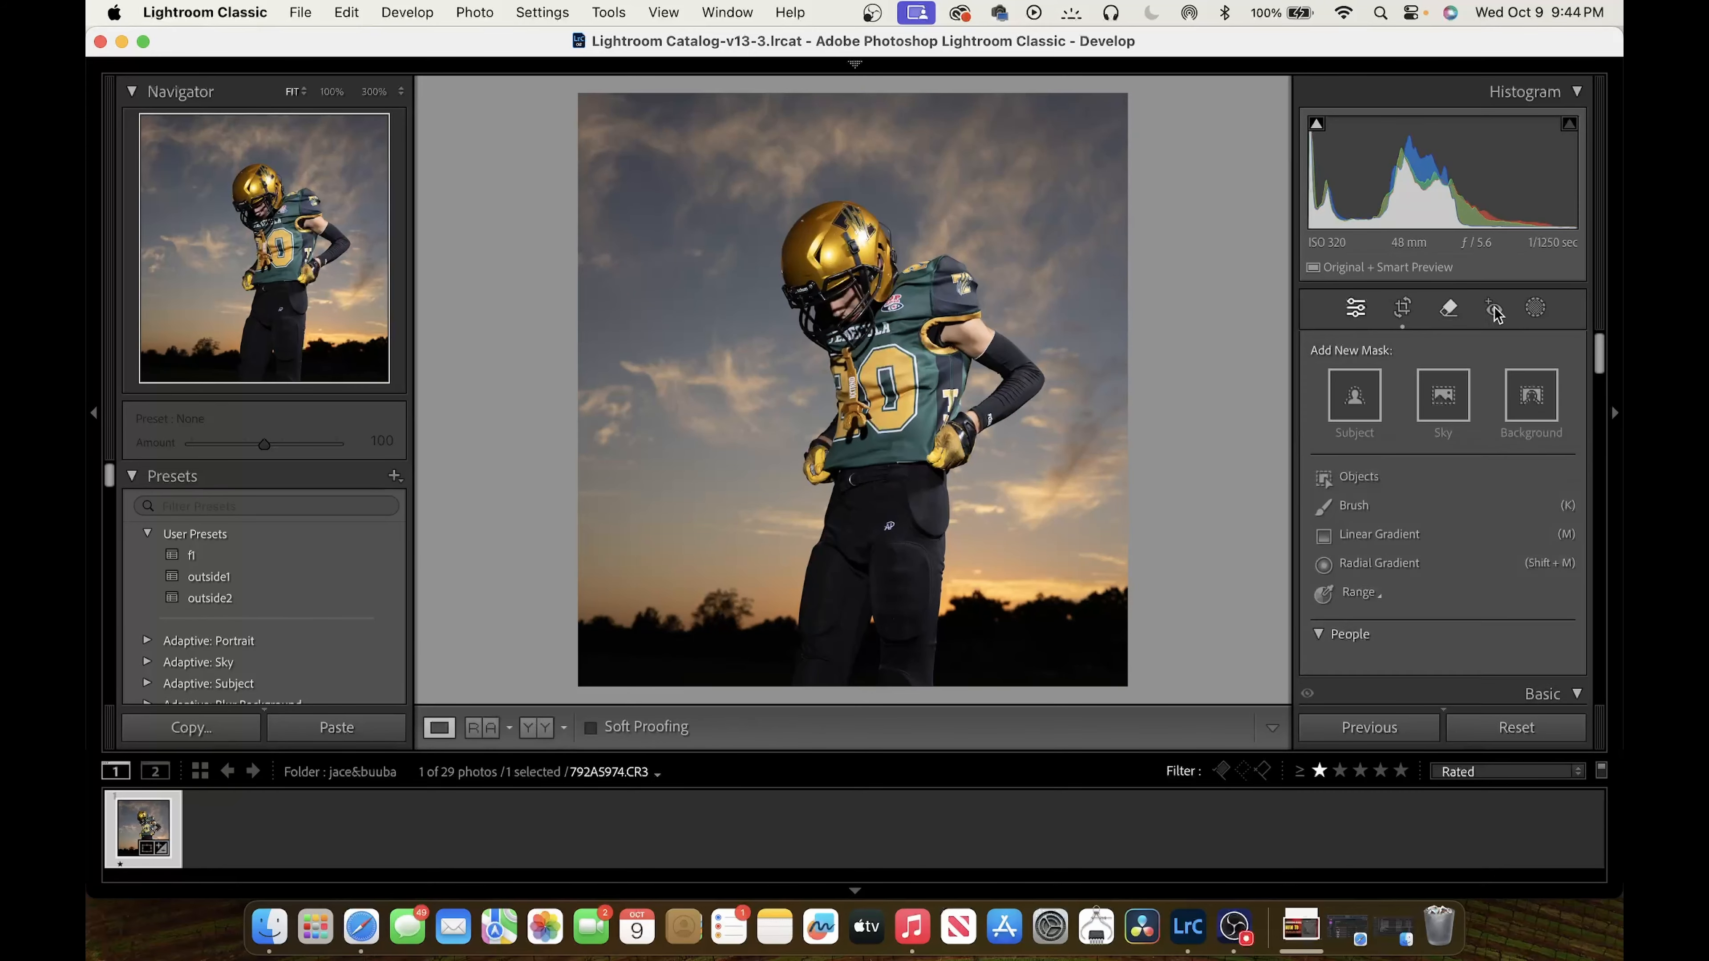
Draw a radial gradient mask around the player's helmet, and set its exposure to 2.34 and feather to 93
left_click(1378, 565)
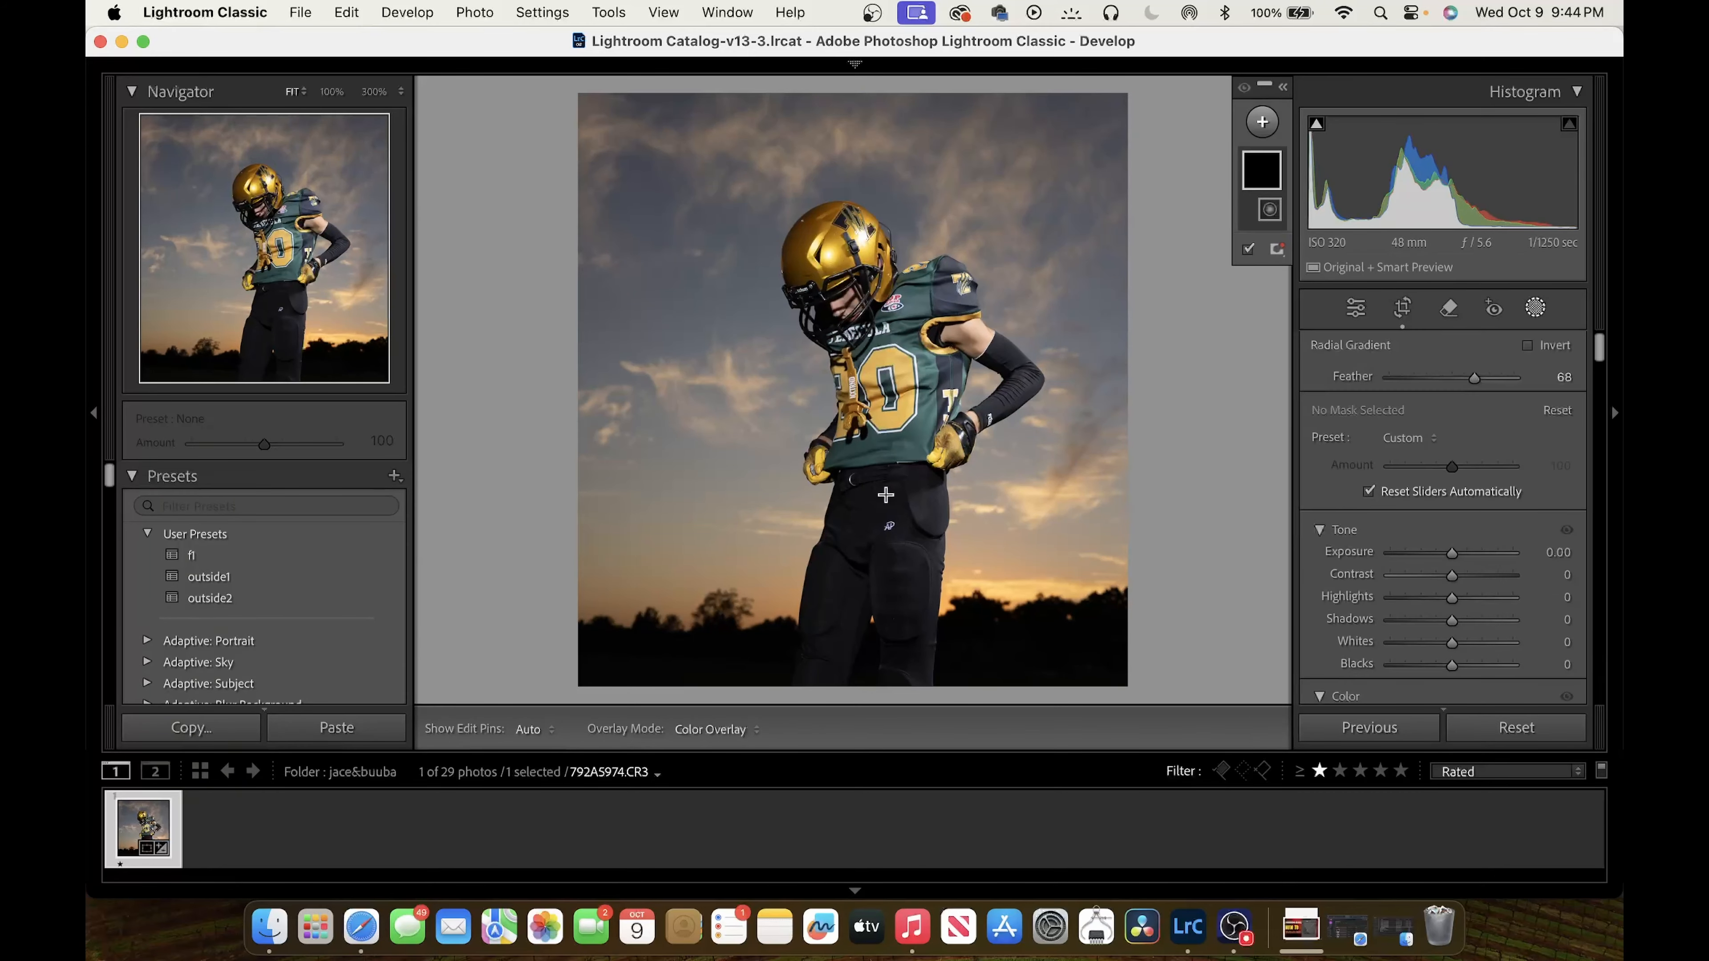
left_click_drag(849, 313, 713, 392)
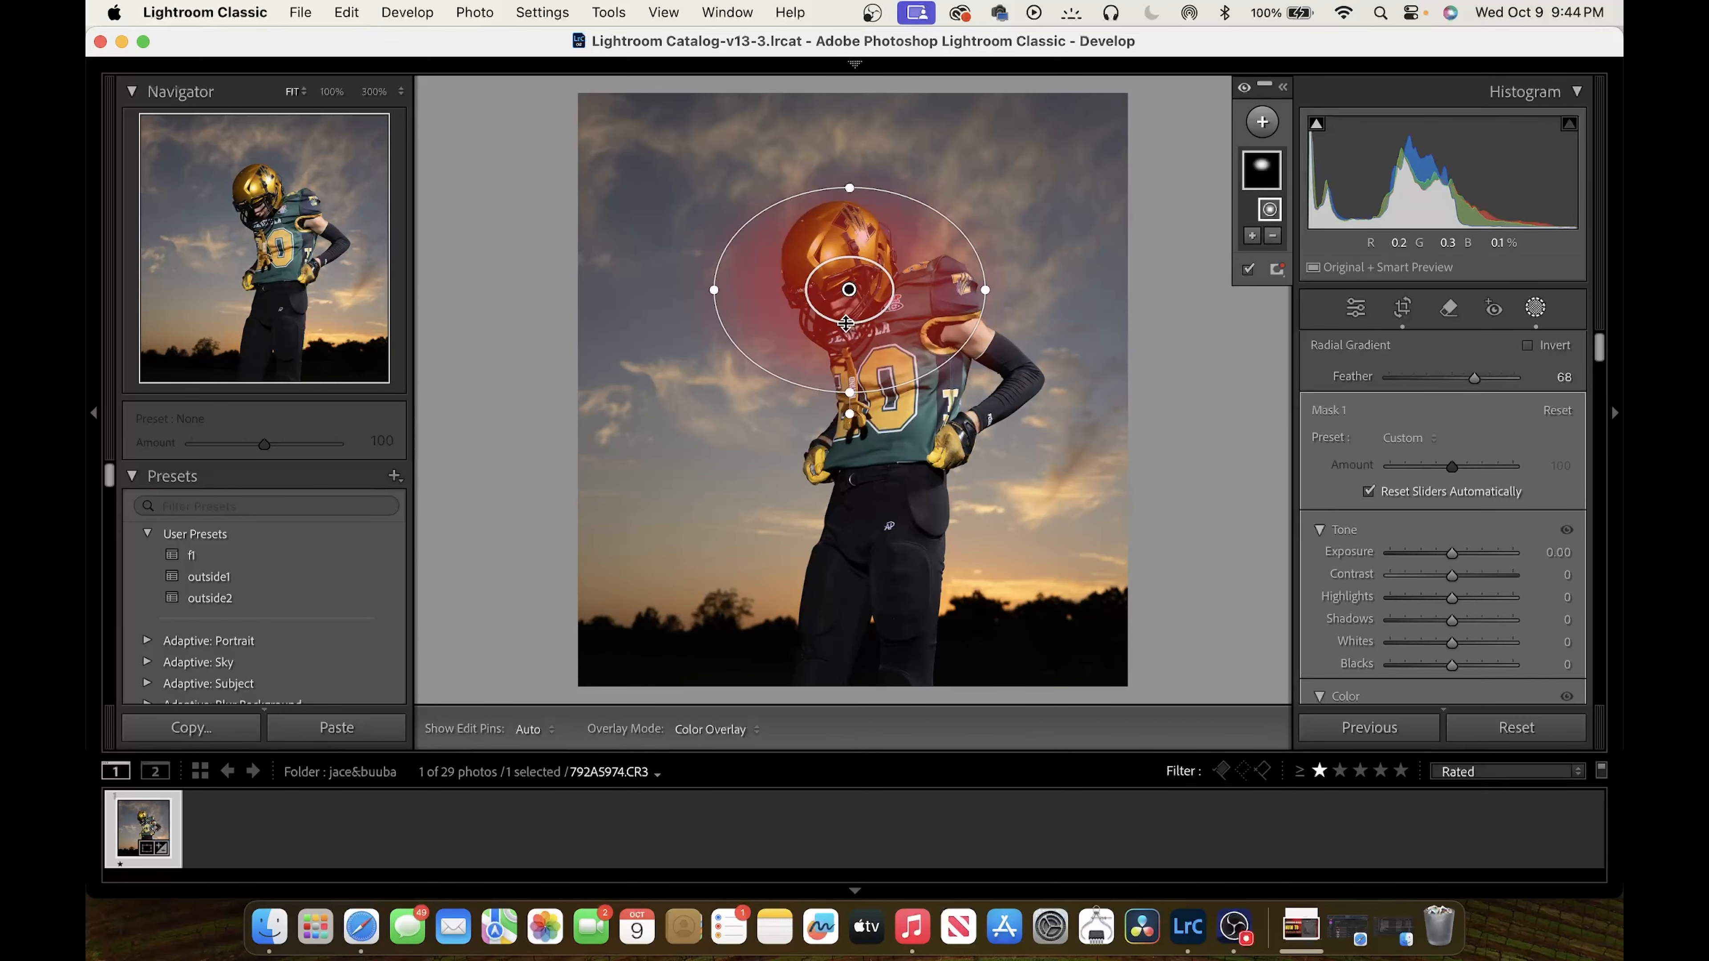
left_click_drag(847, 323, 848, 397)
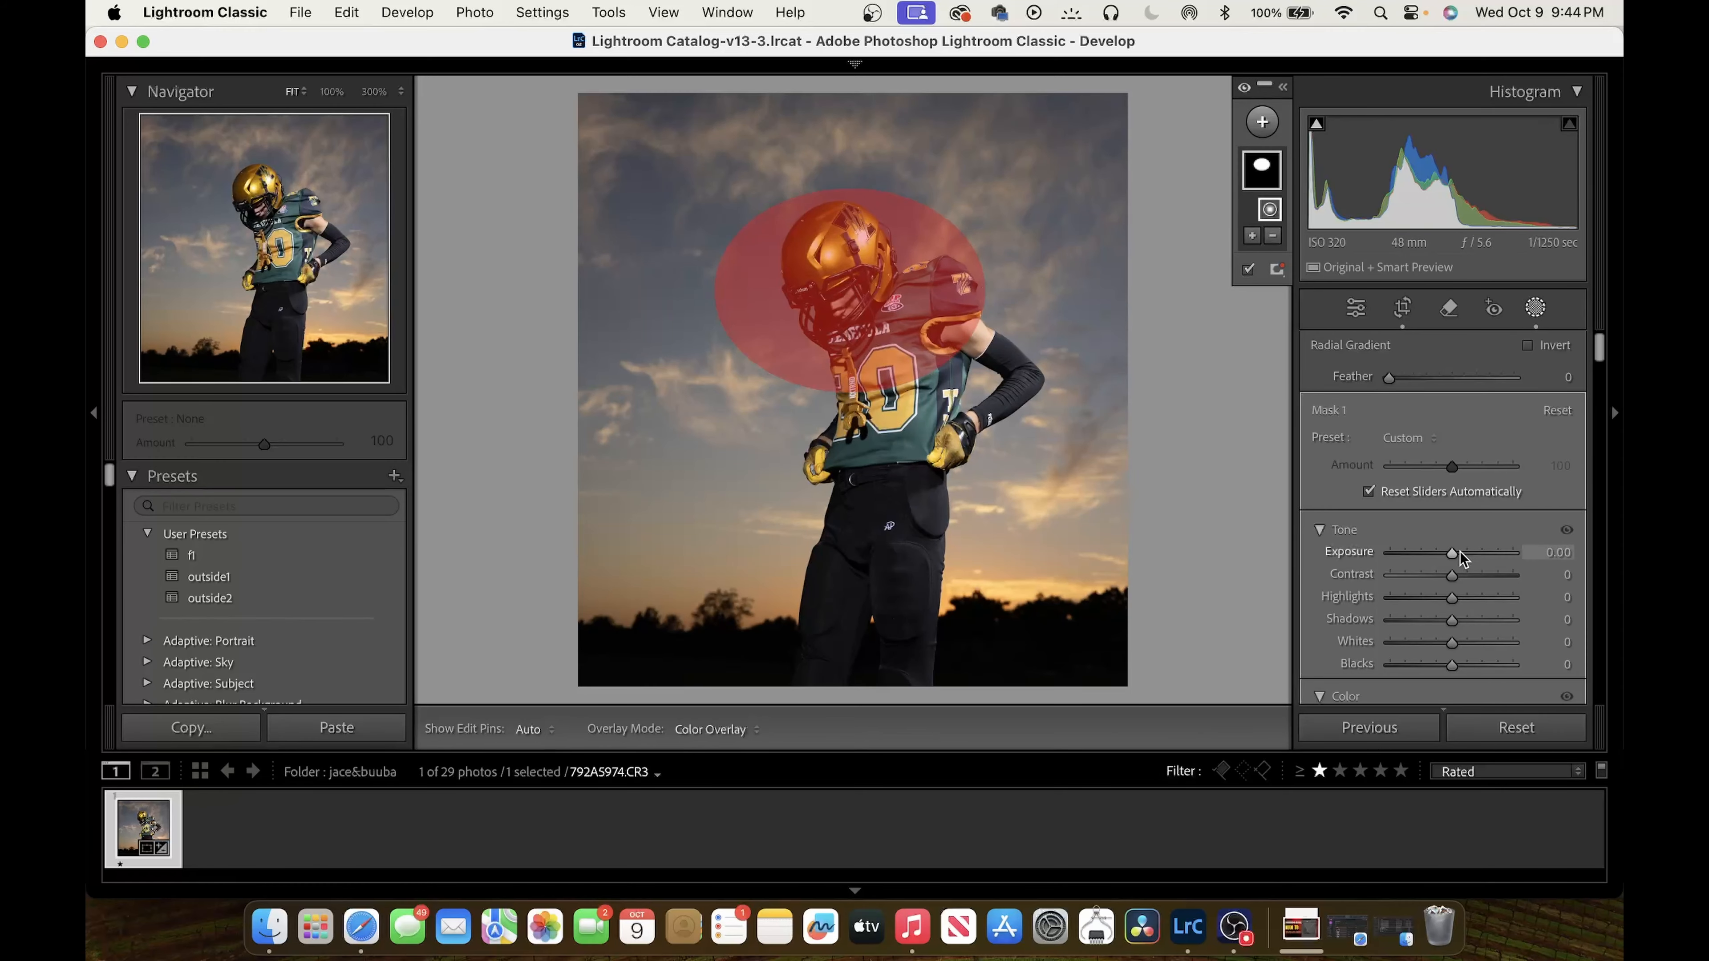
left_click_drag(1455, 552, 1488, 553)
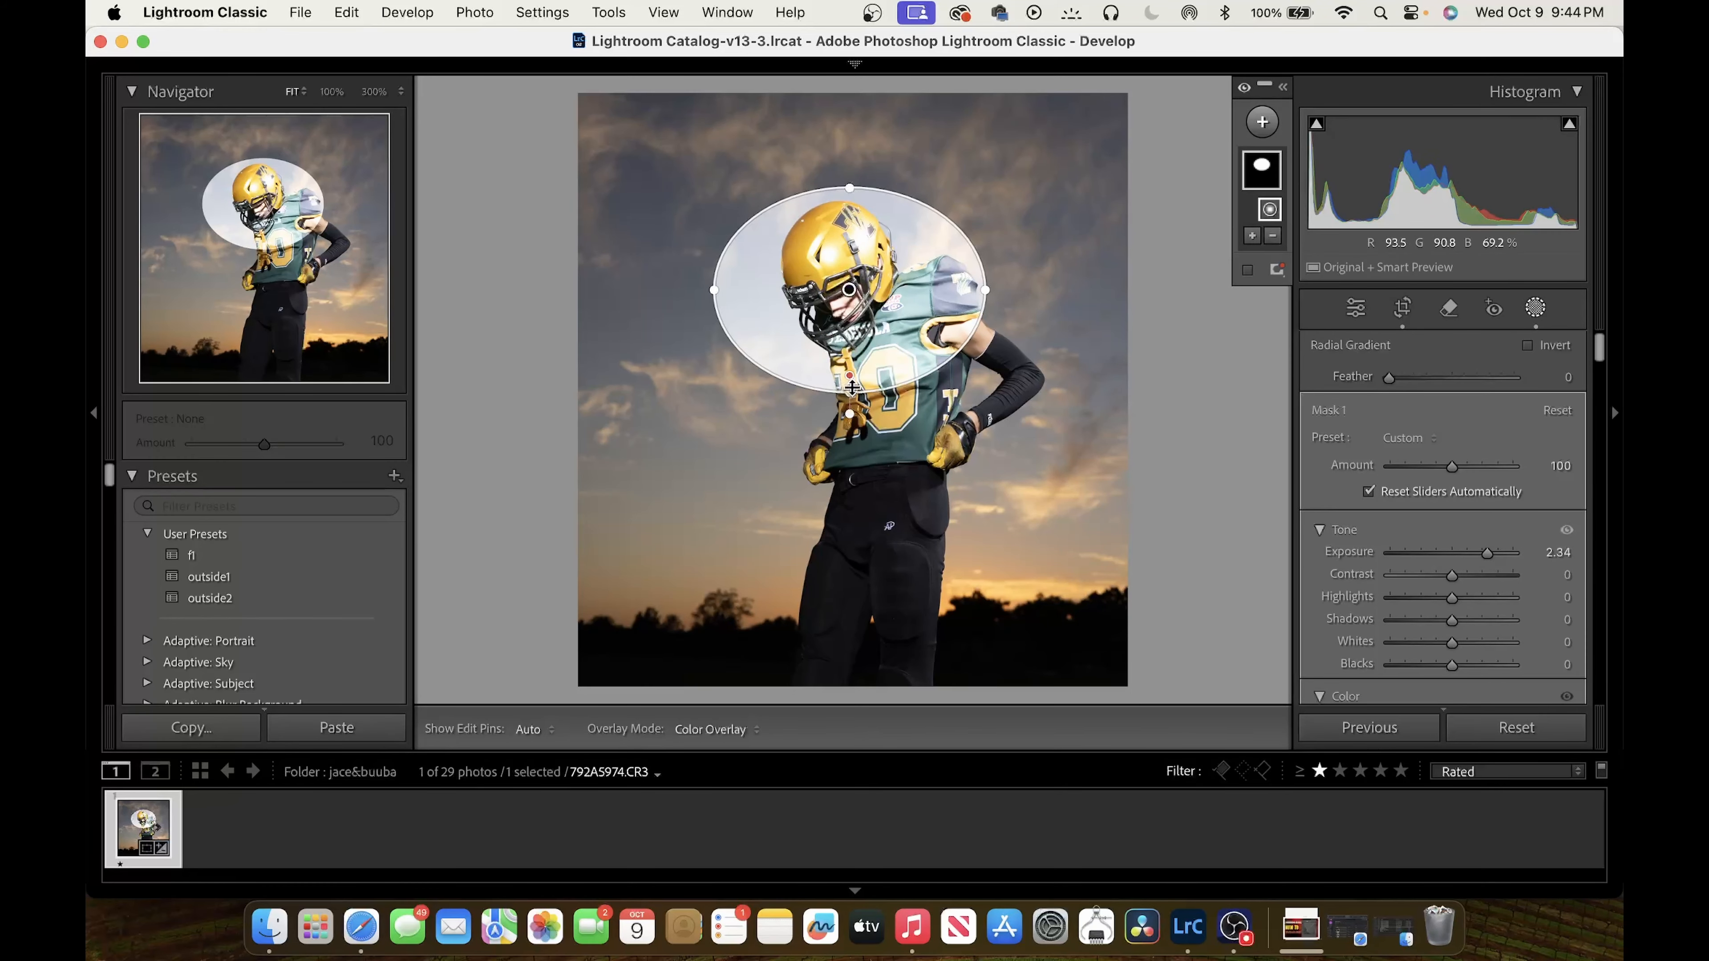
left_click_drag(850, 375, 851, 293)
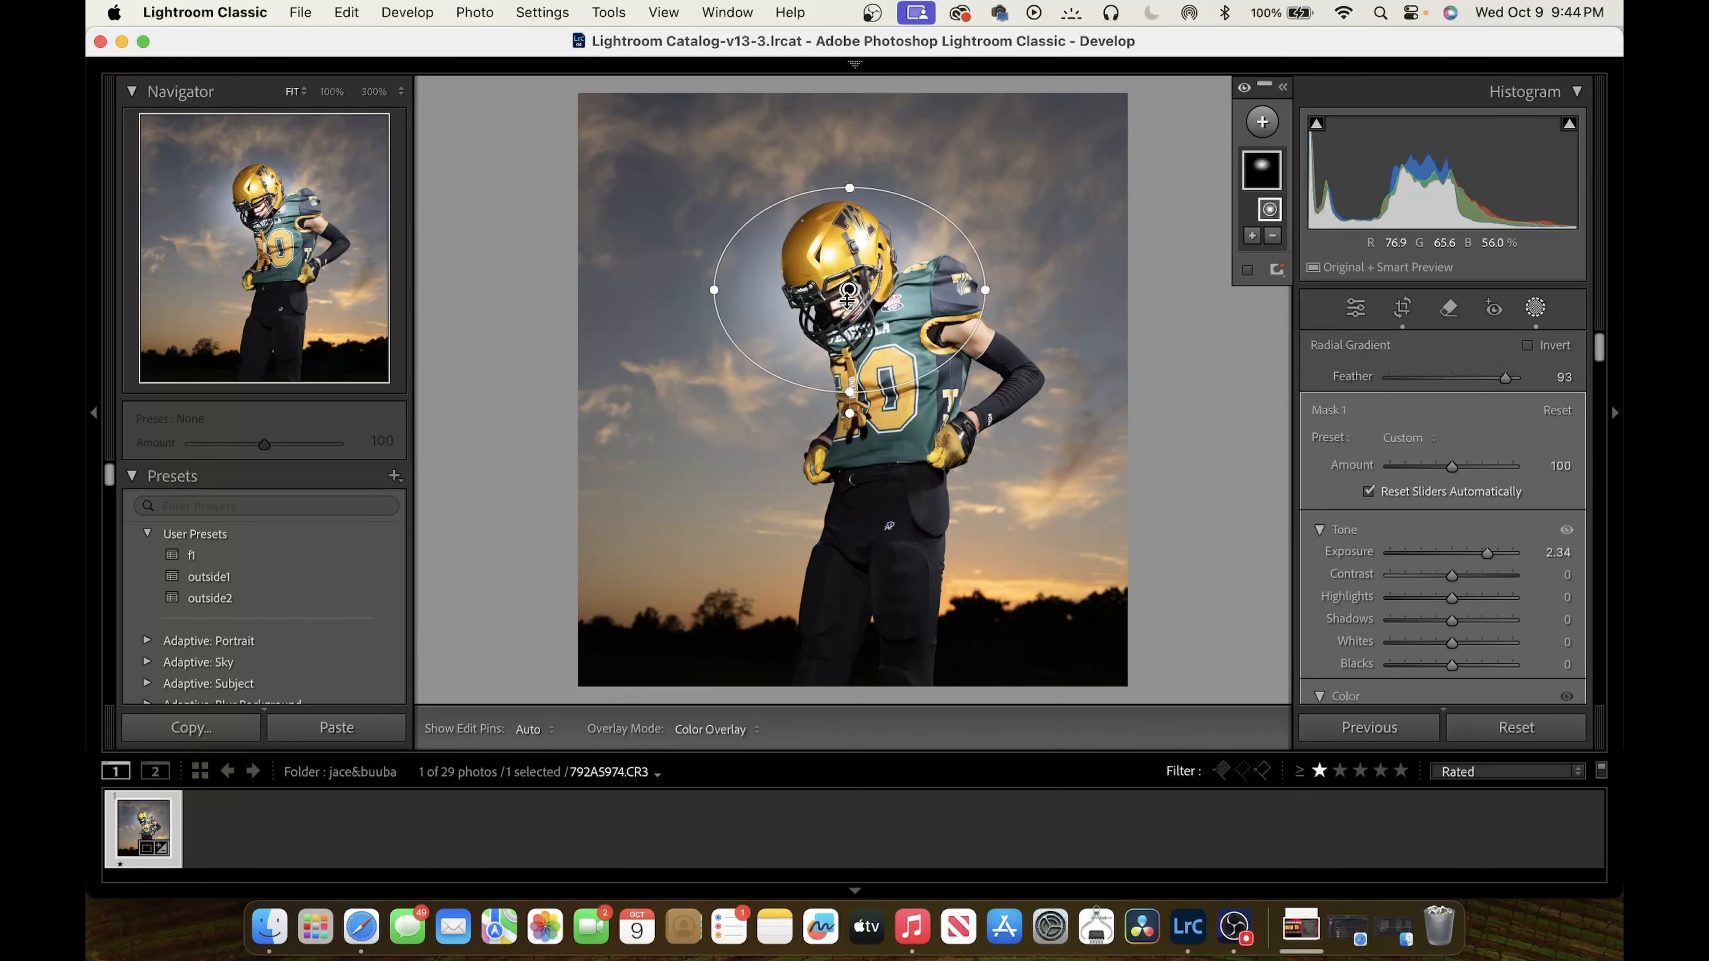
Delete the radial gradient mask around the helmet and return to the basic edit settings
left_click(849, 291)
key("BackSpace")
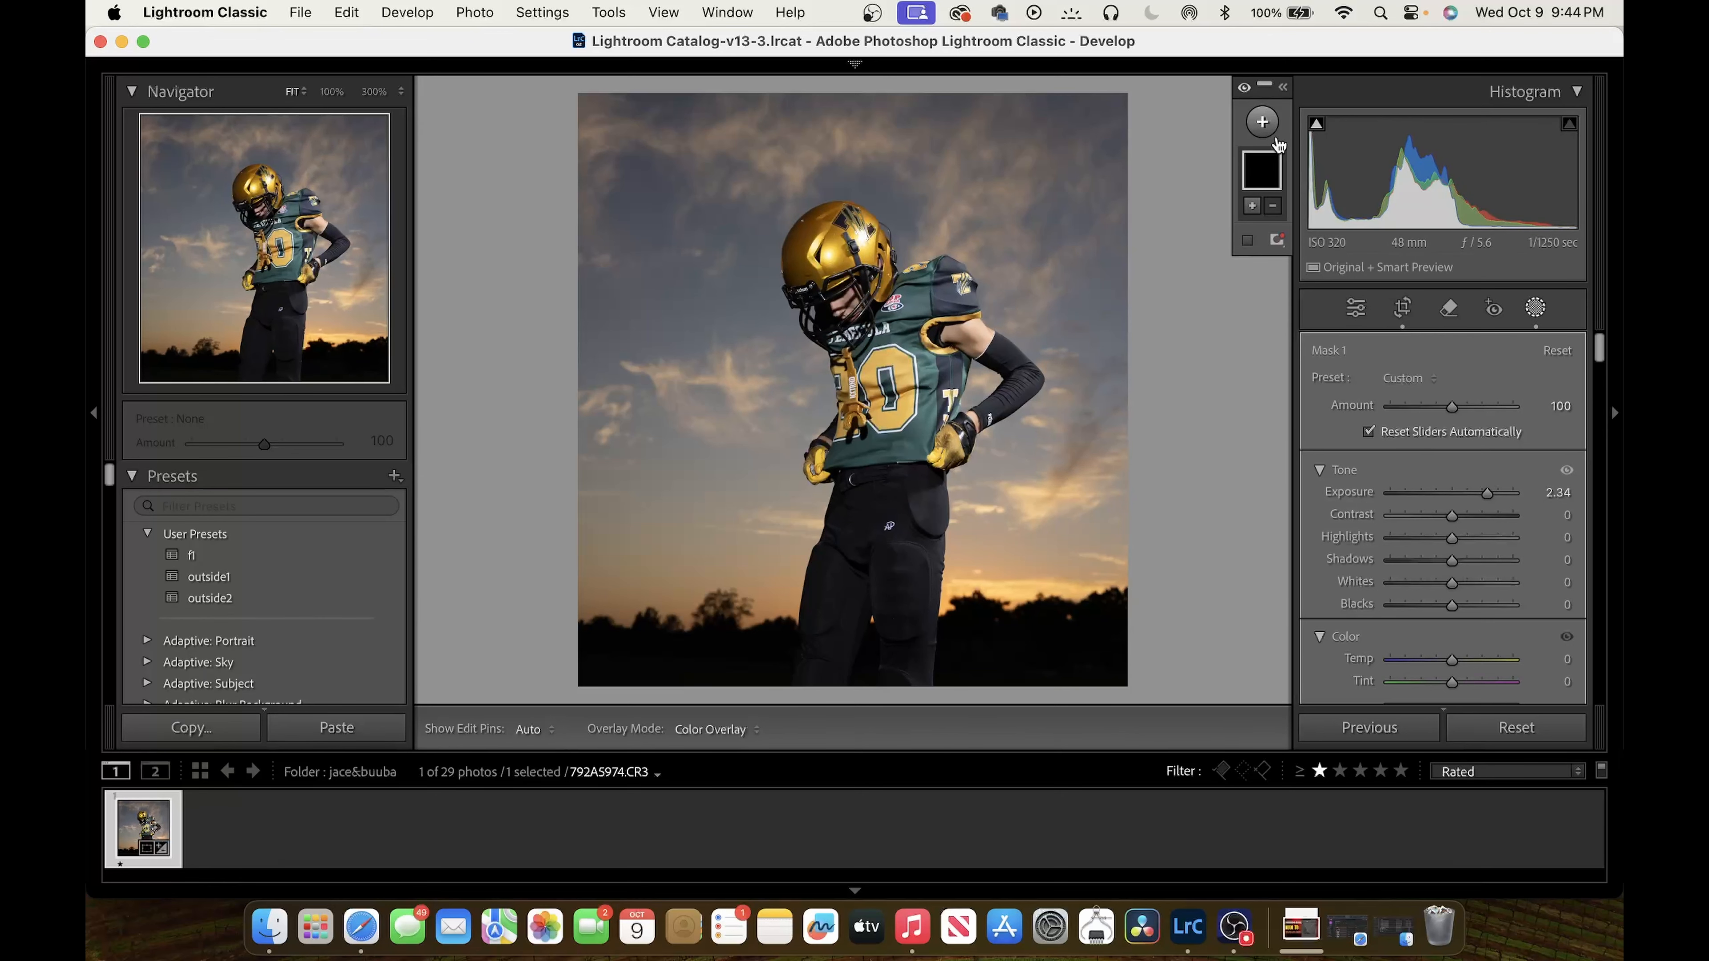
left_click(1261, 160)
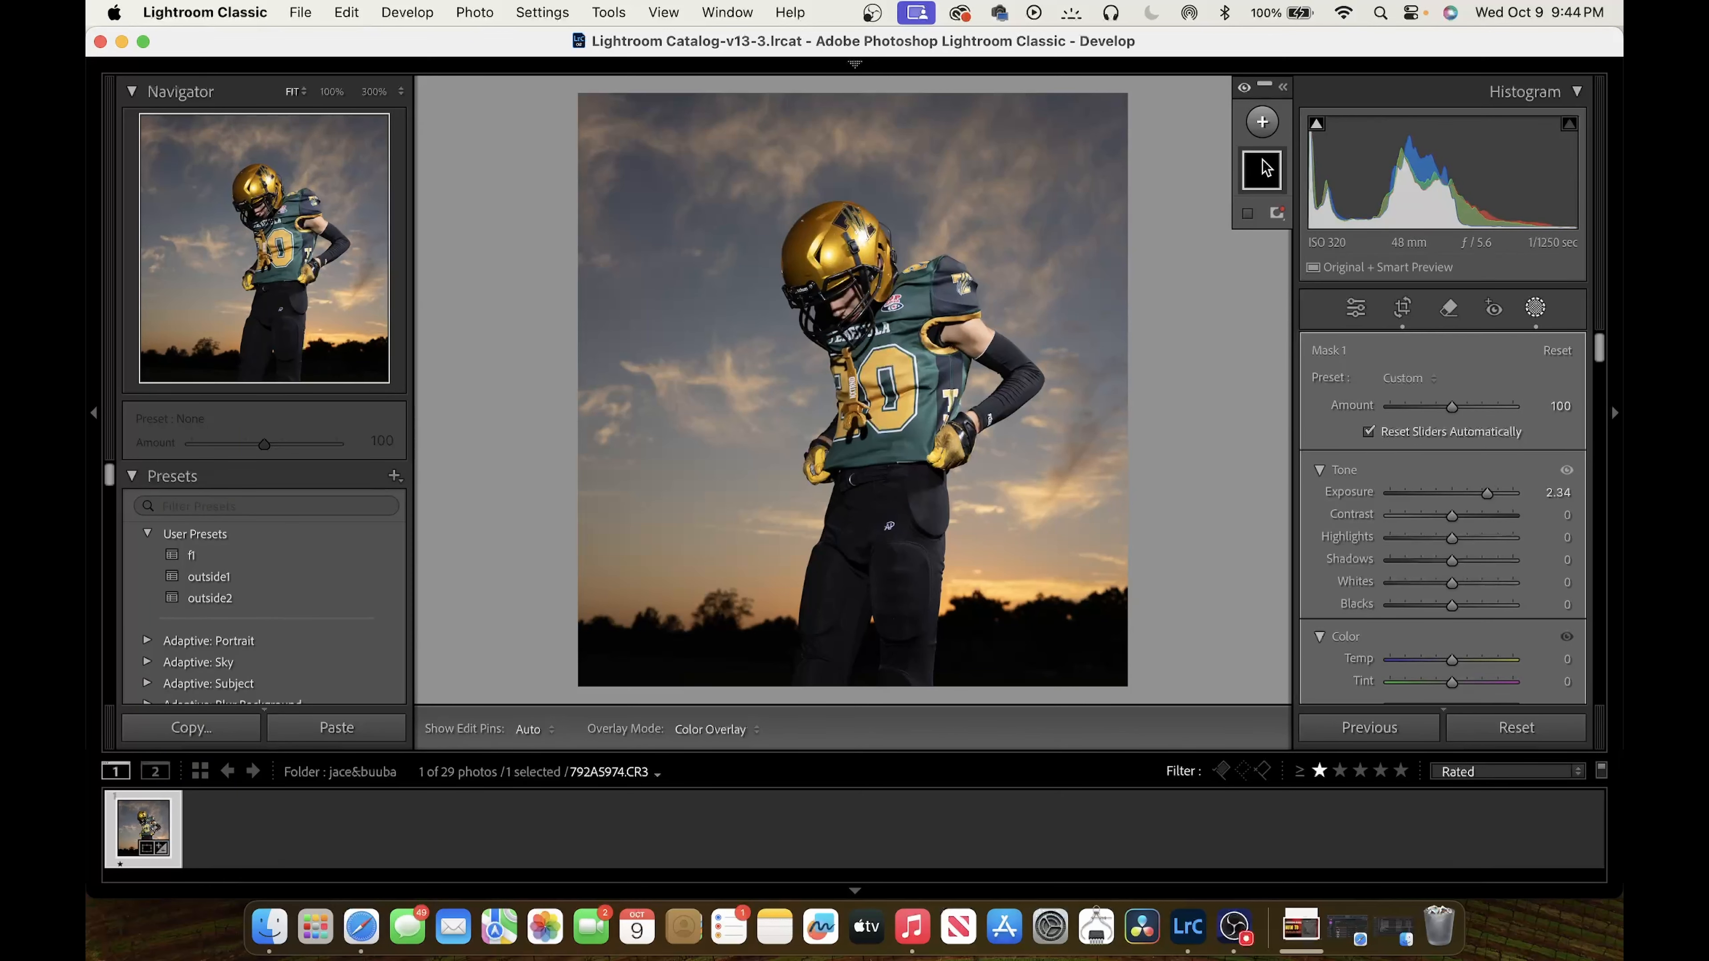
left_click(1262, 125)
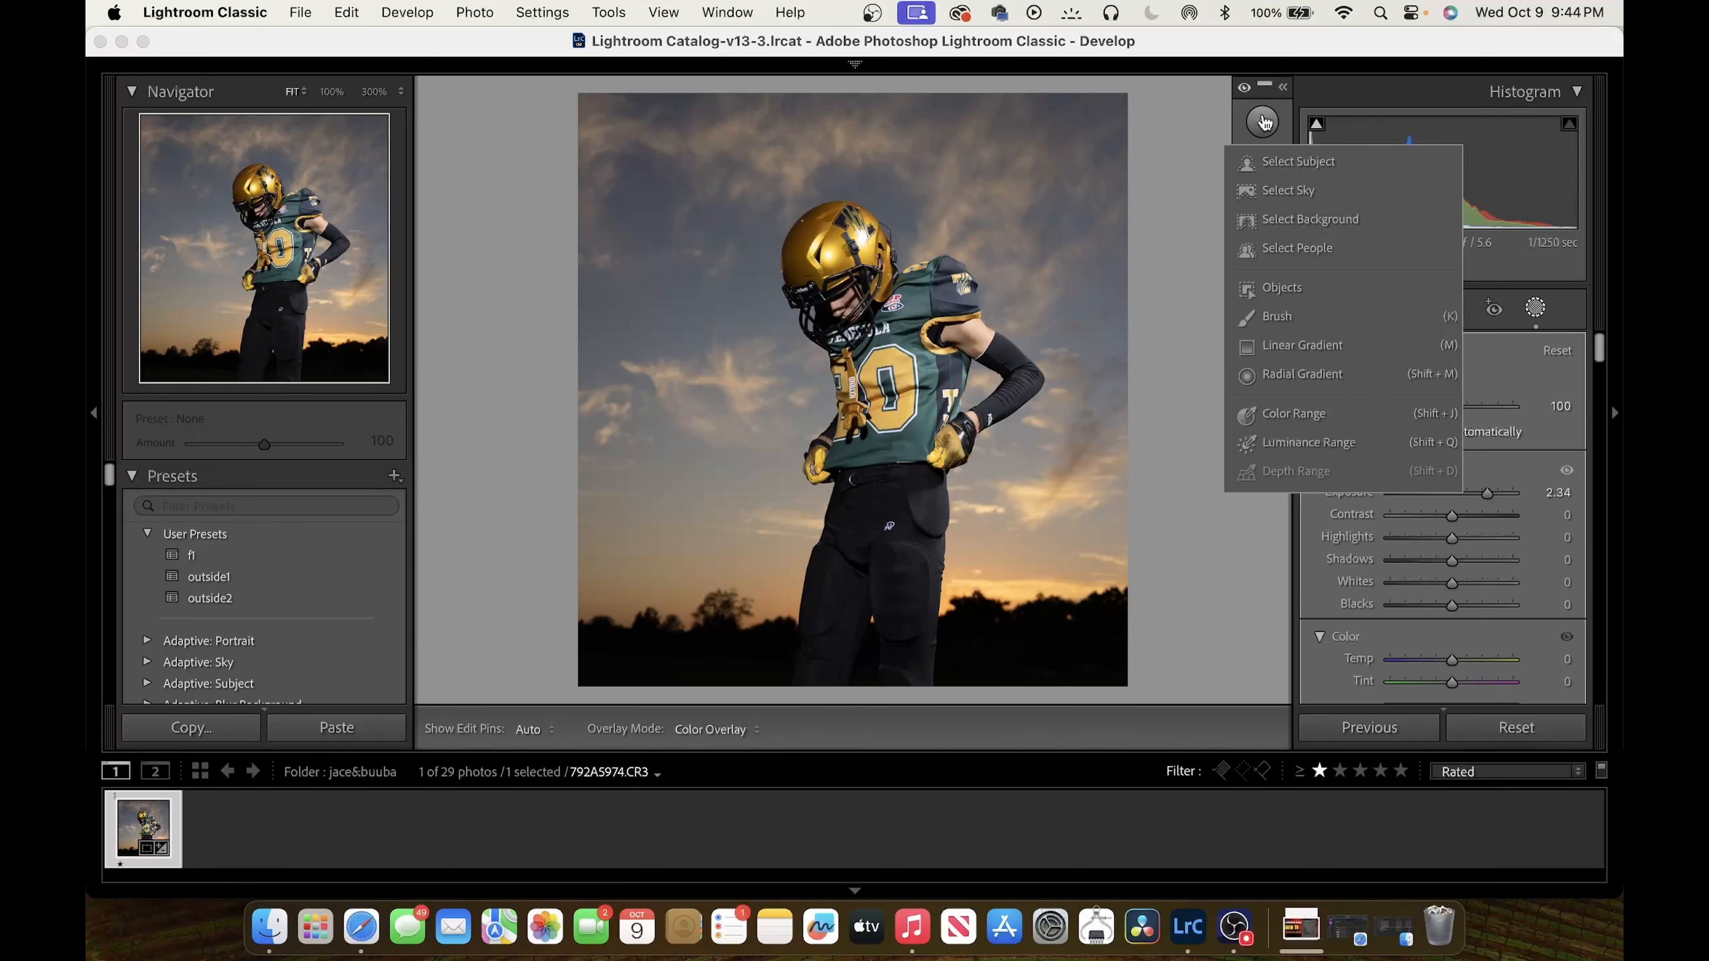
left_click(1485, 339)
left_click(1356, 311)
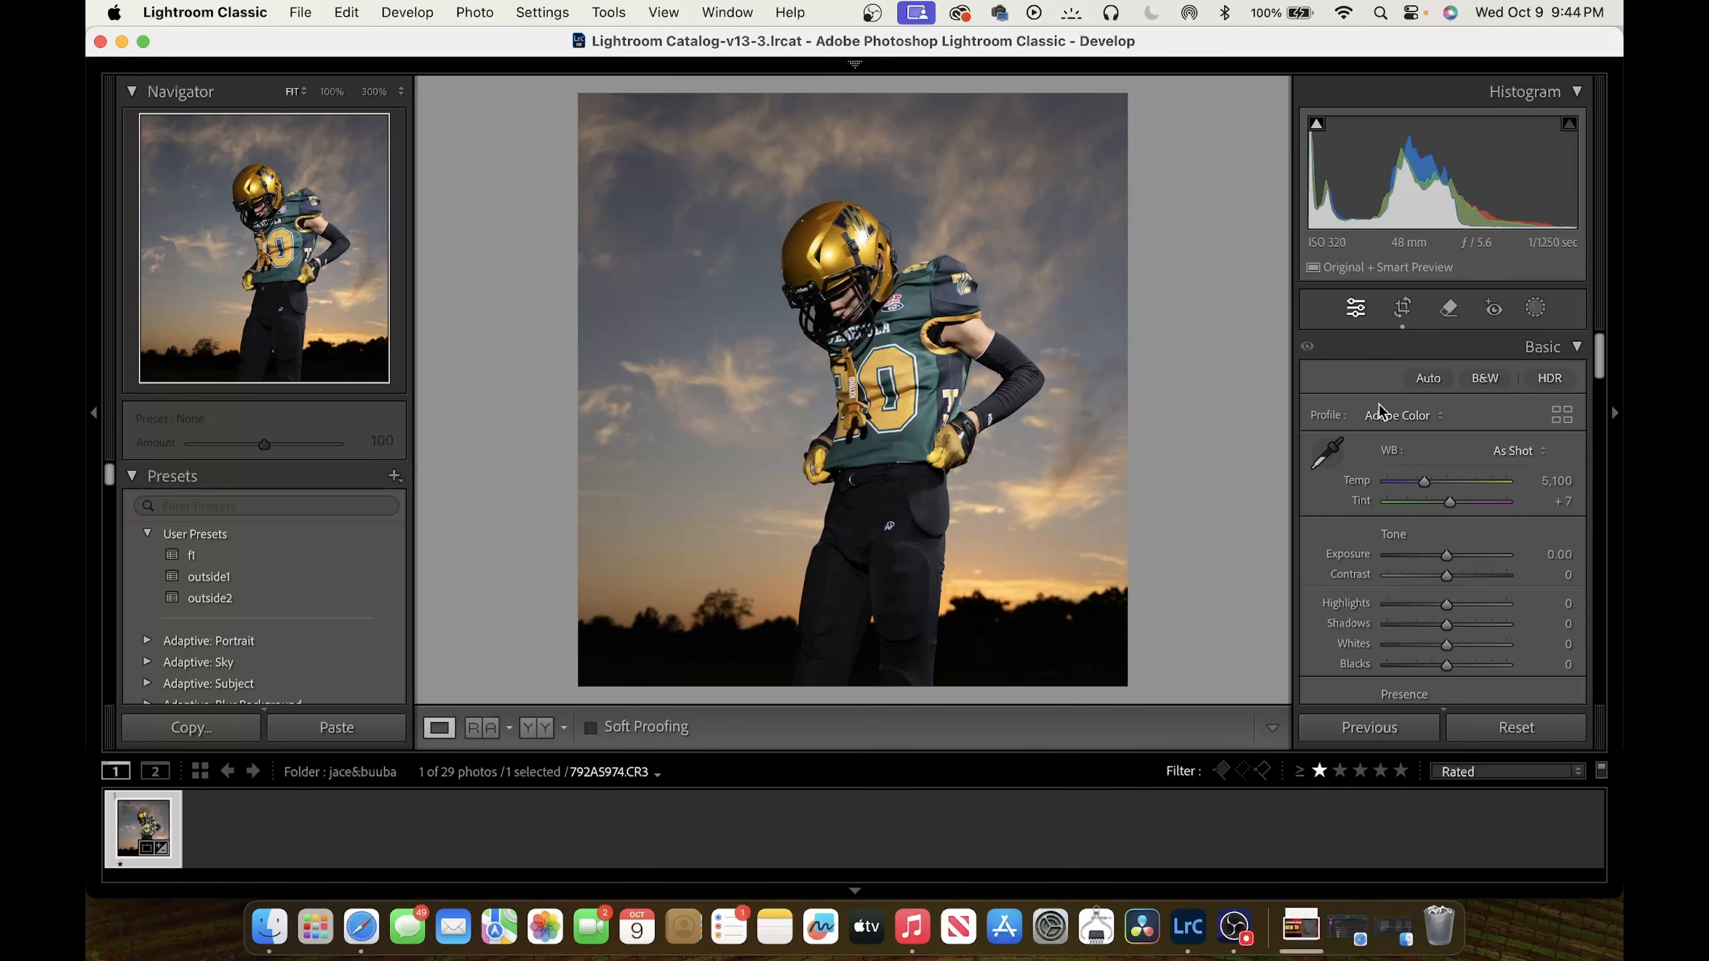
Create a mask that selects the sky behind the football player
left_click(1535, 308)
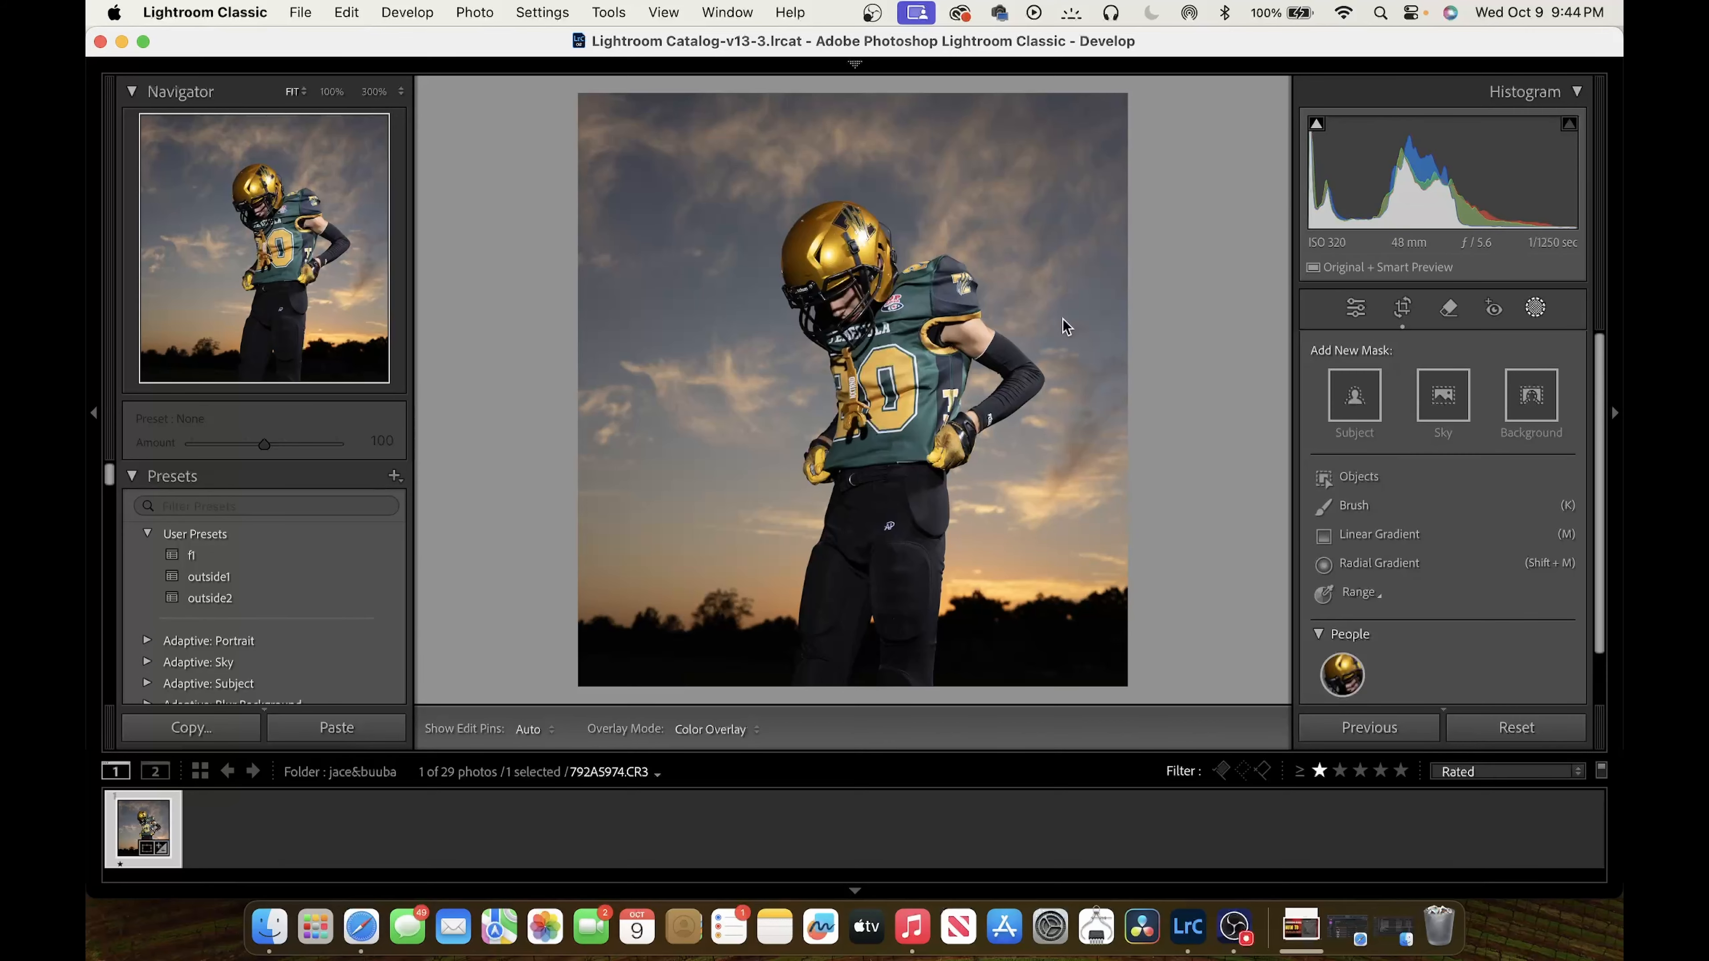
left_click(1445, 393)
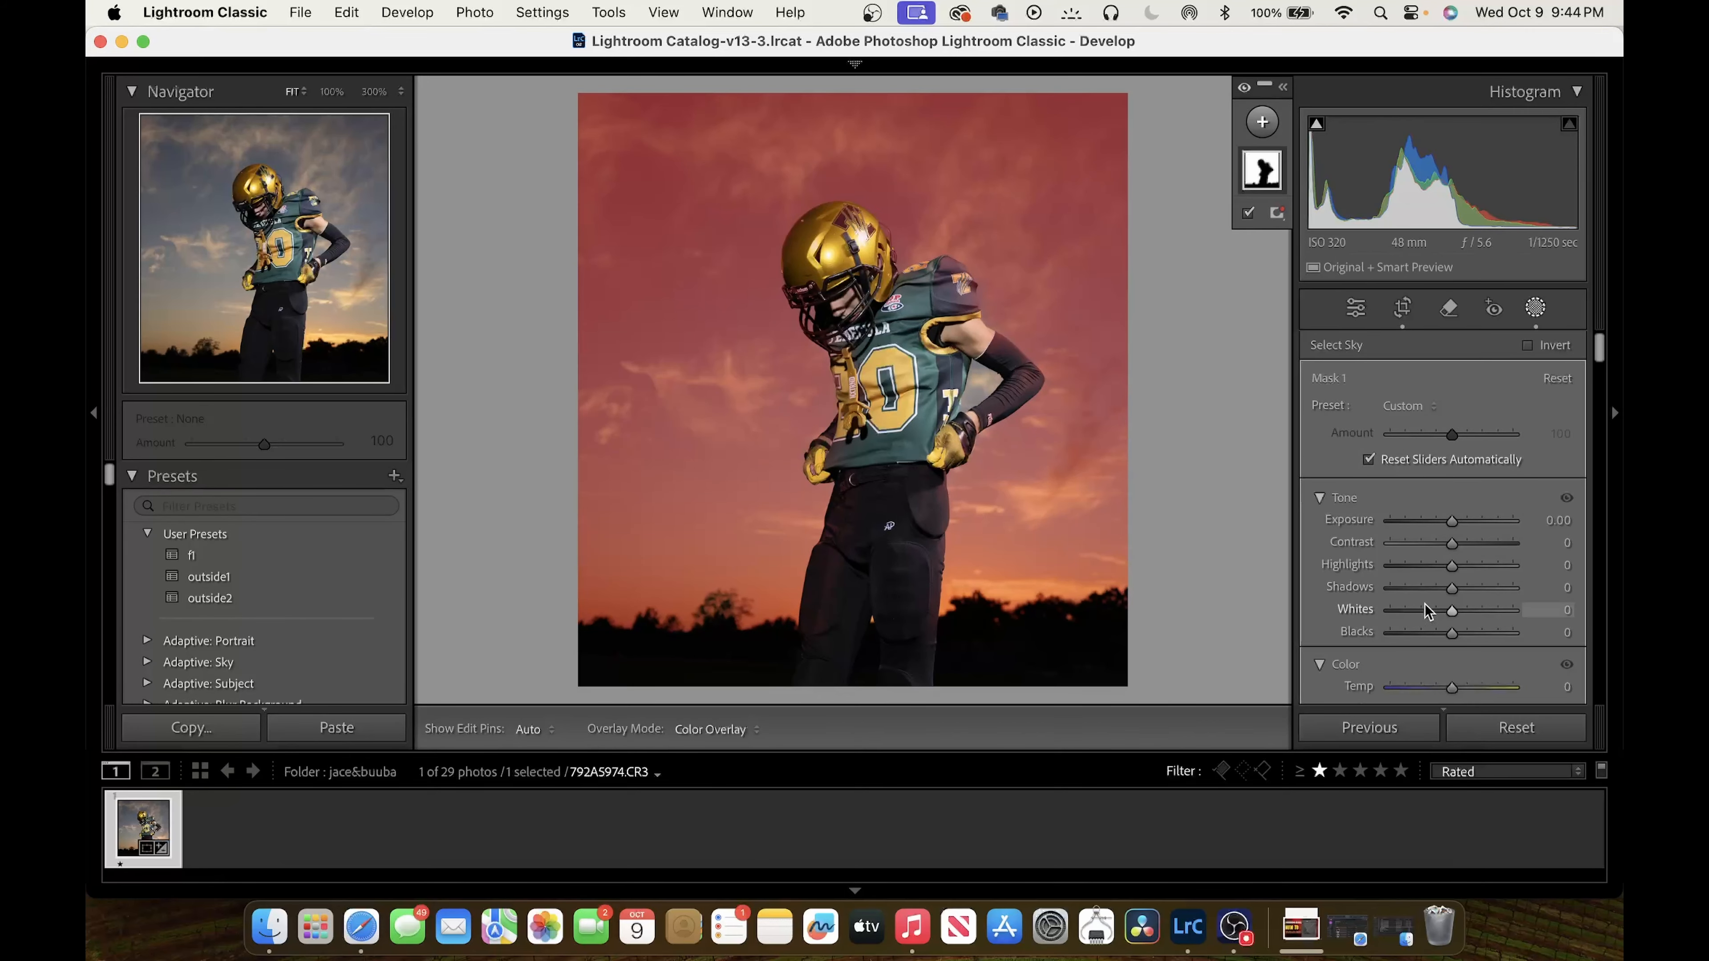
Shape the sky mask's tone curve into an S with points at about 62/41, 122/129 and 202/226
scroll(1427, 609, "down", 10)
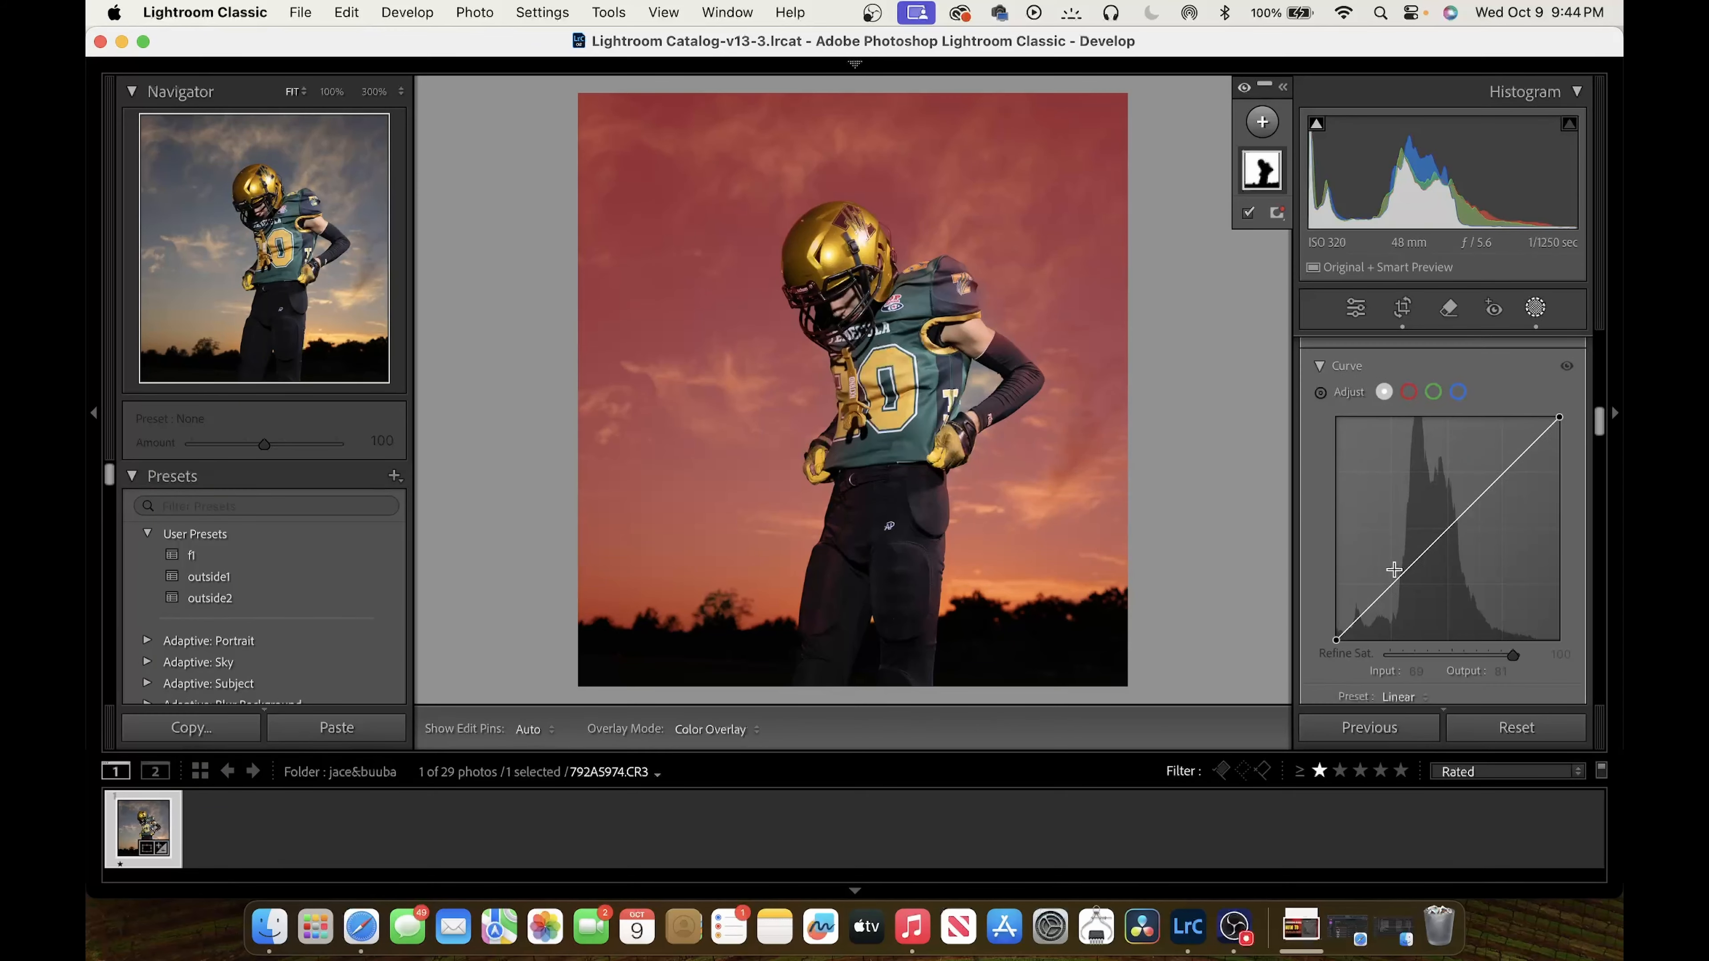
scroll(1394, 570, "down", 1)
left_click(1376, 585)
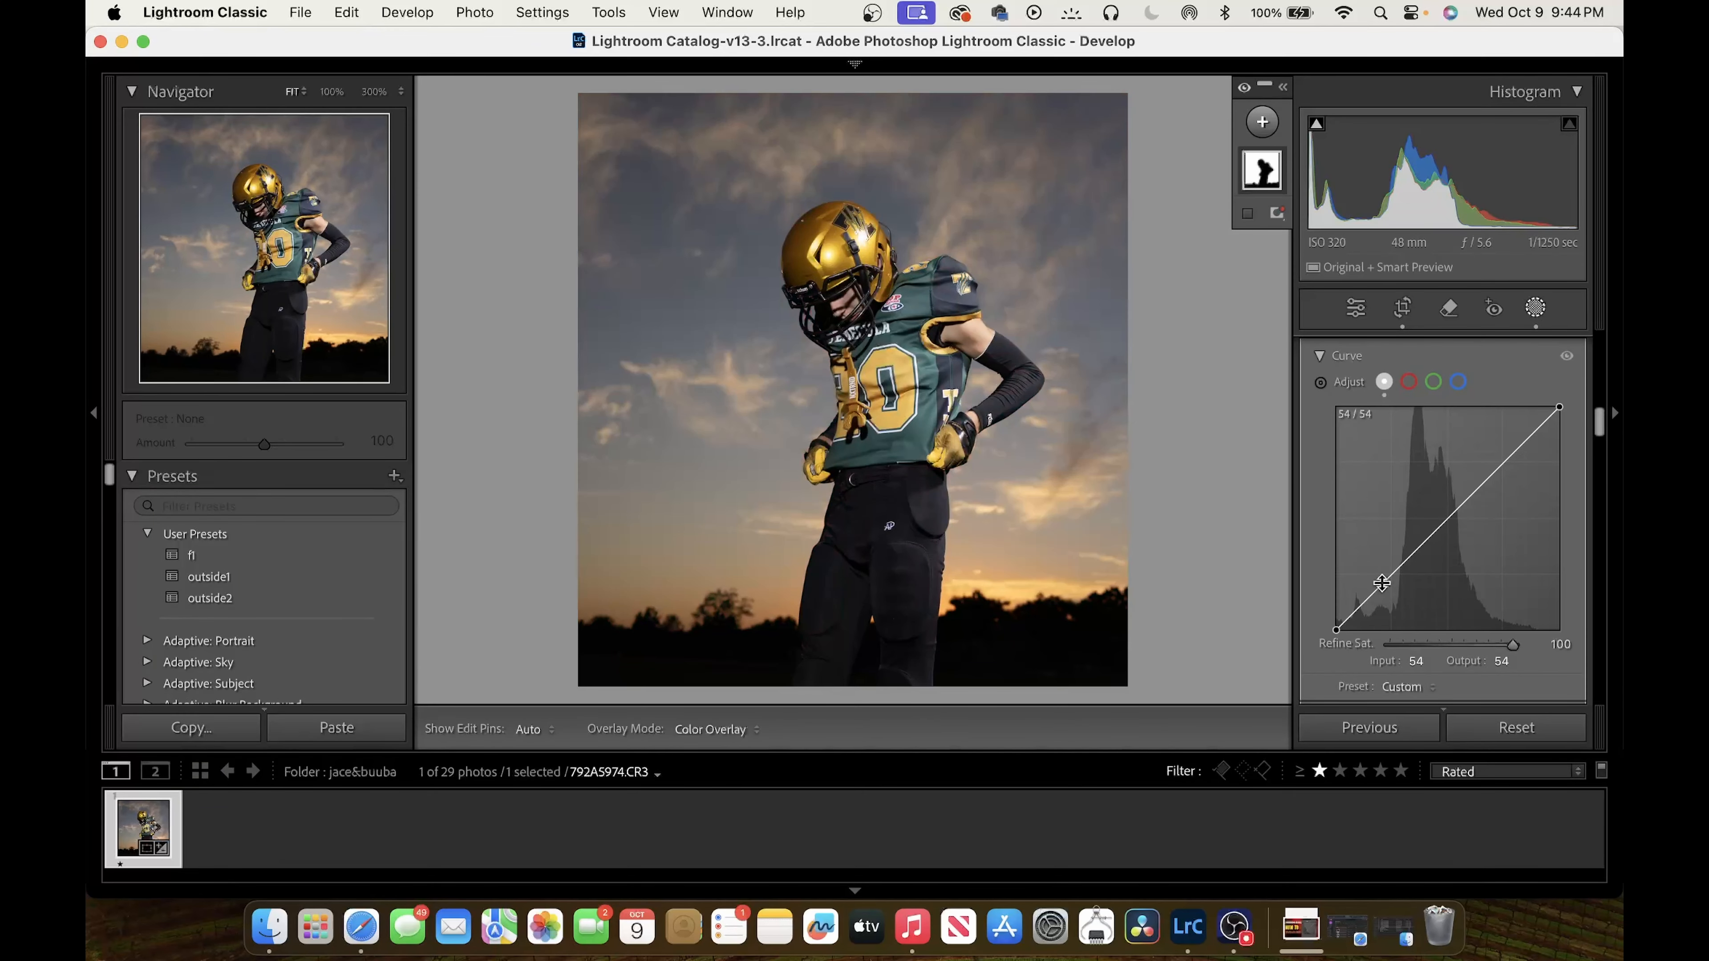
left_click(1511, 455)
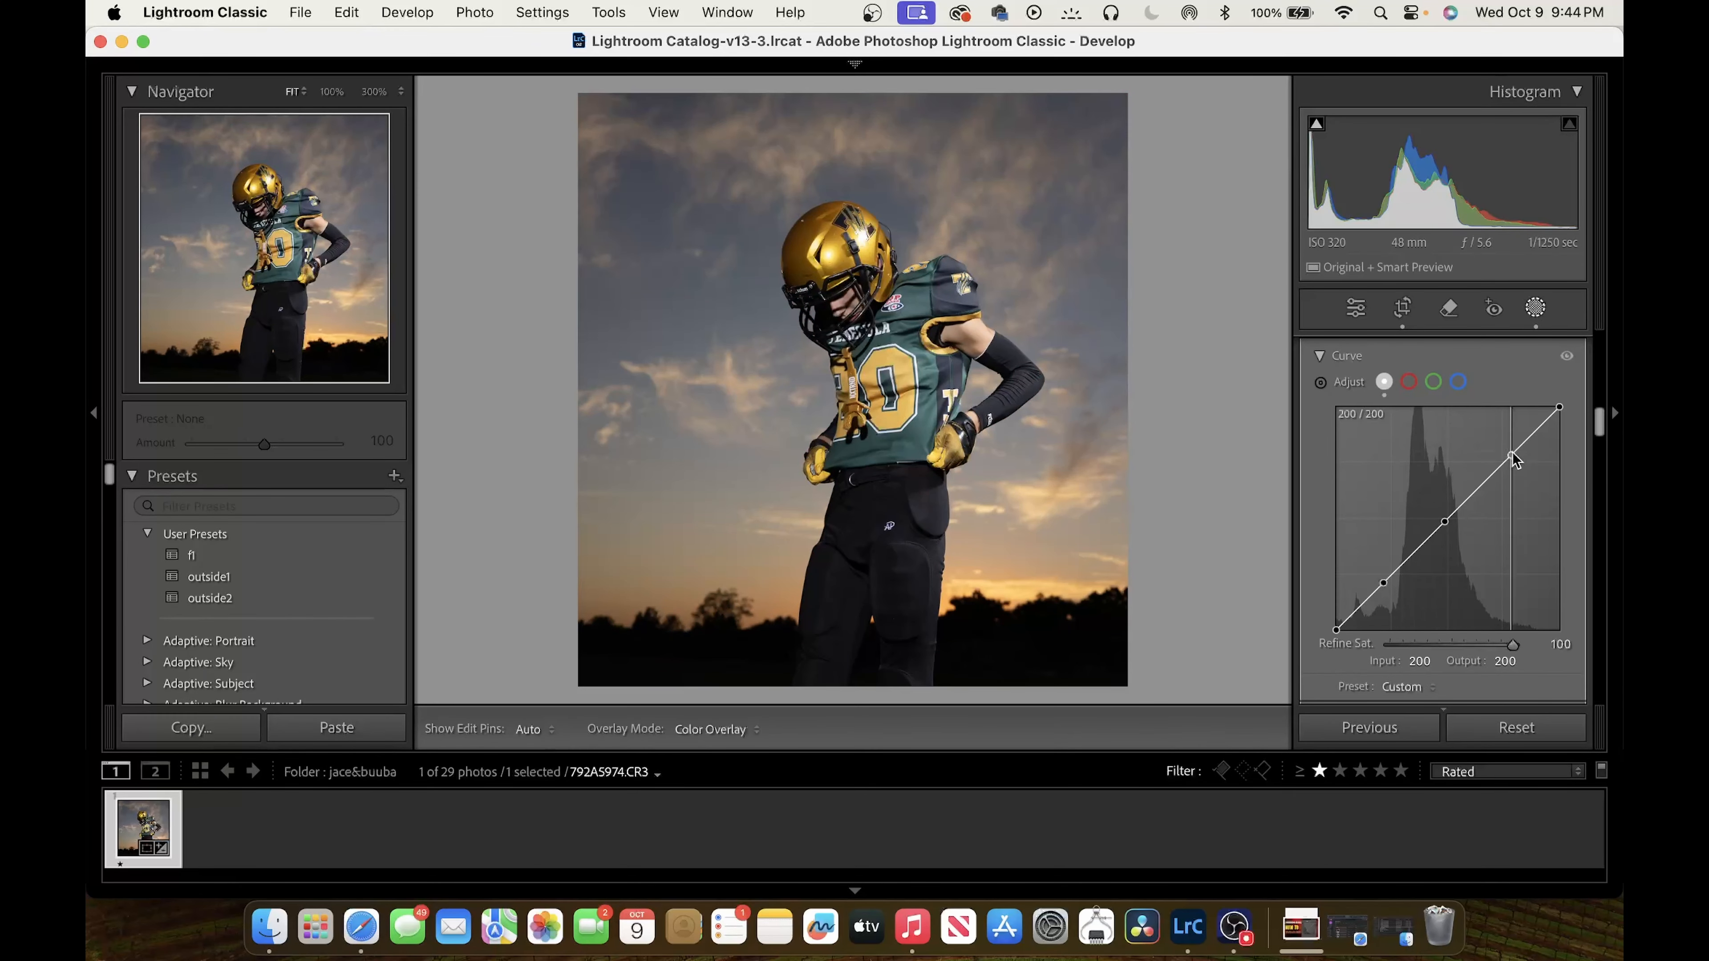
left_click_drag(1381, 583, 1390, 594)
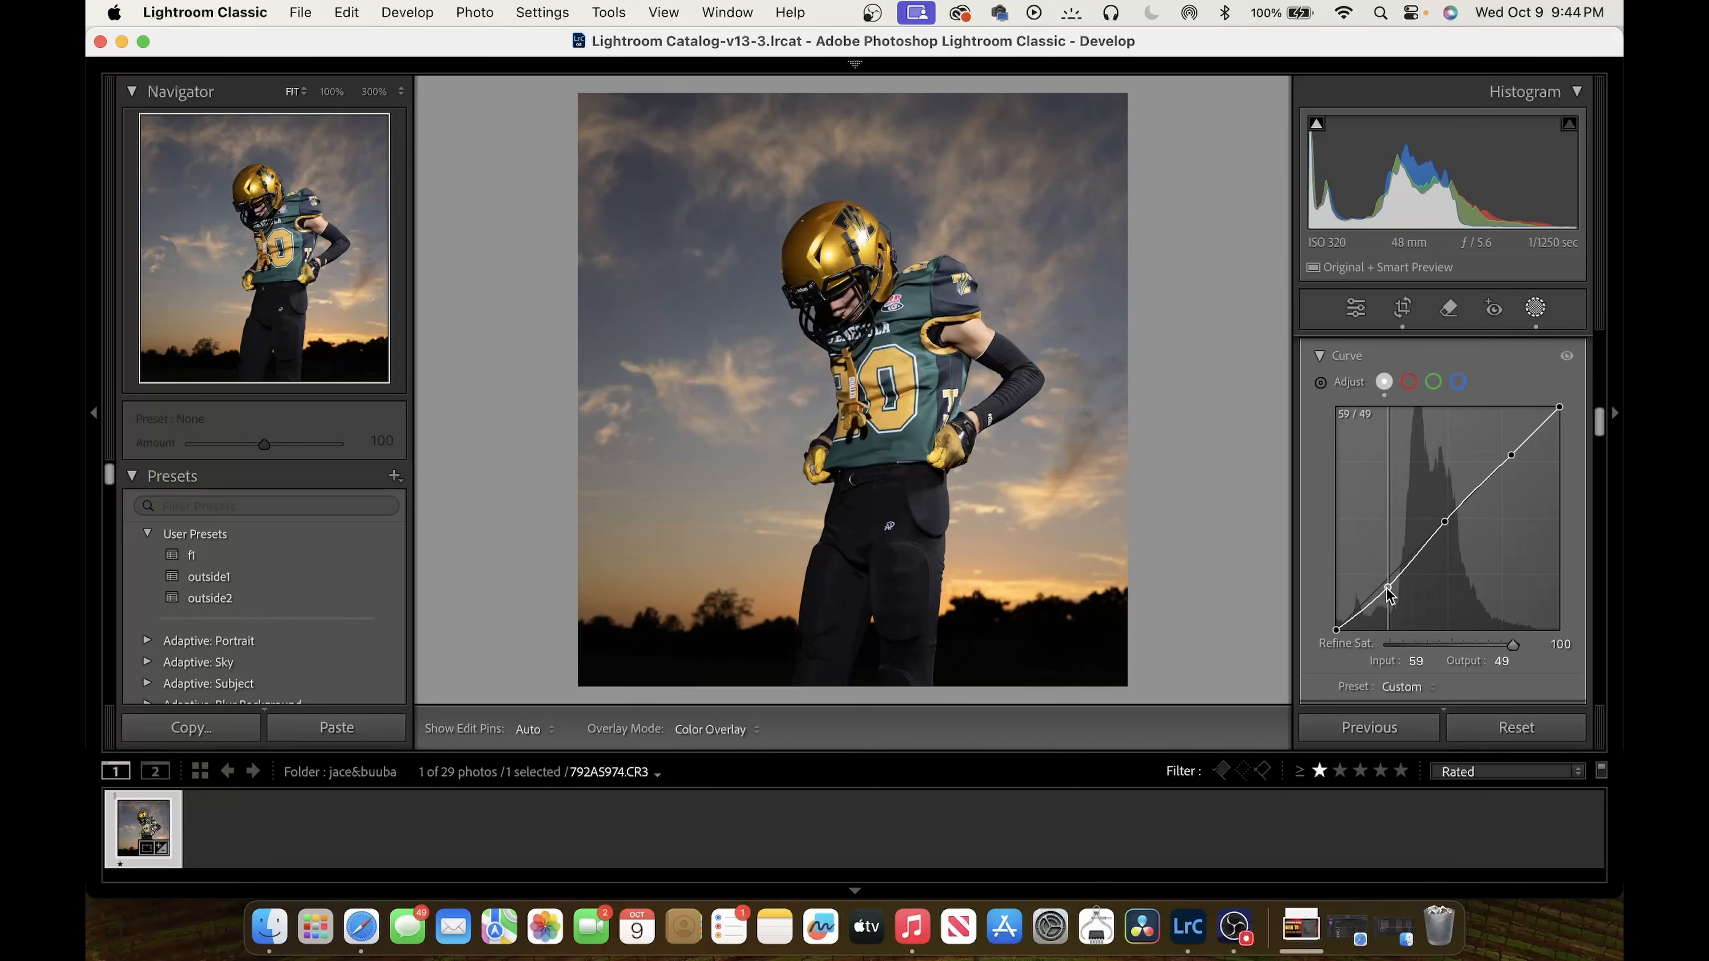
left_click_drag(1444, 522, 1440, 516)
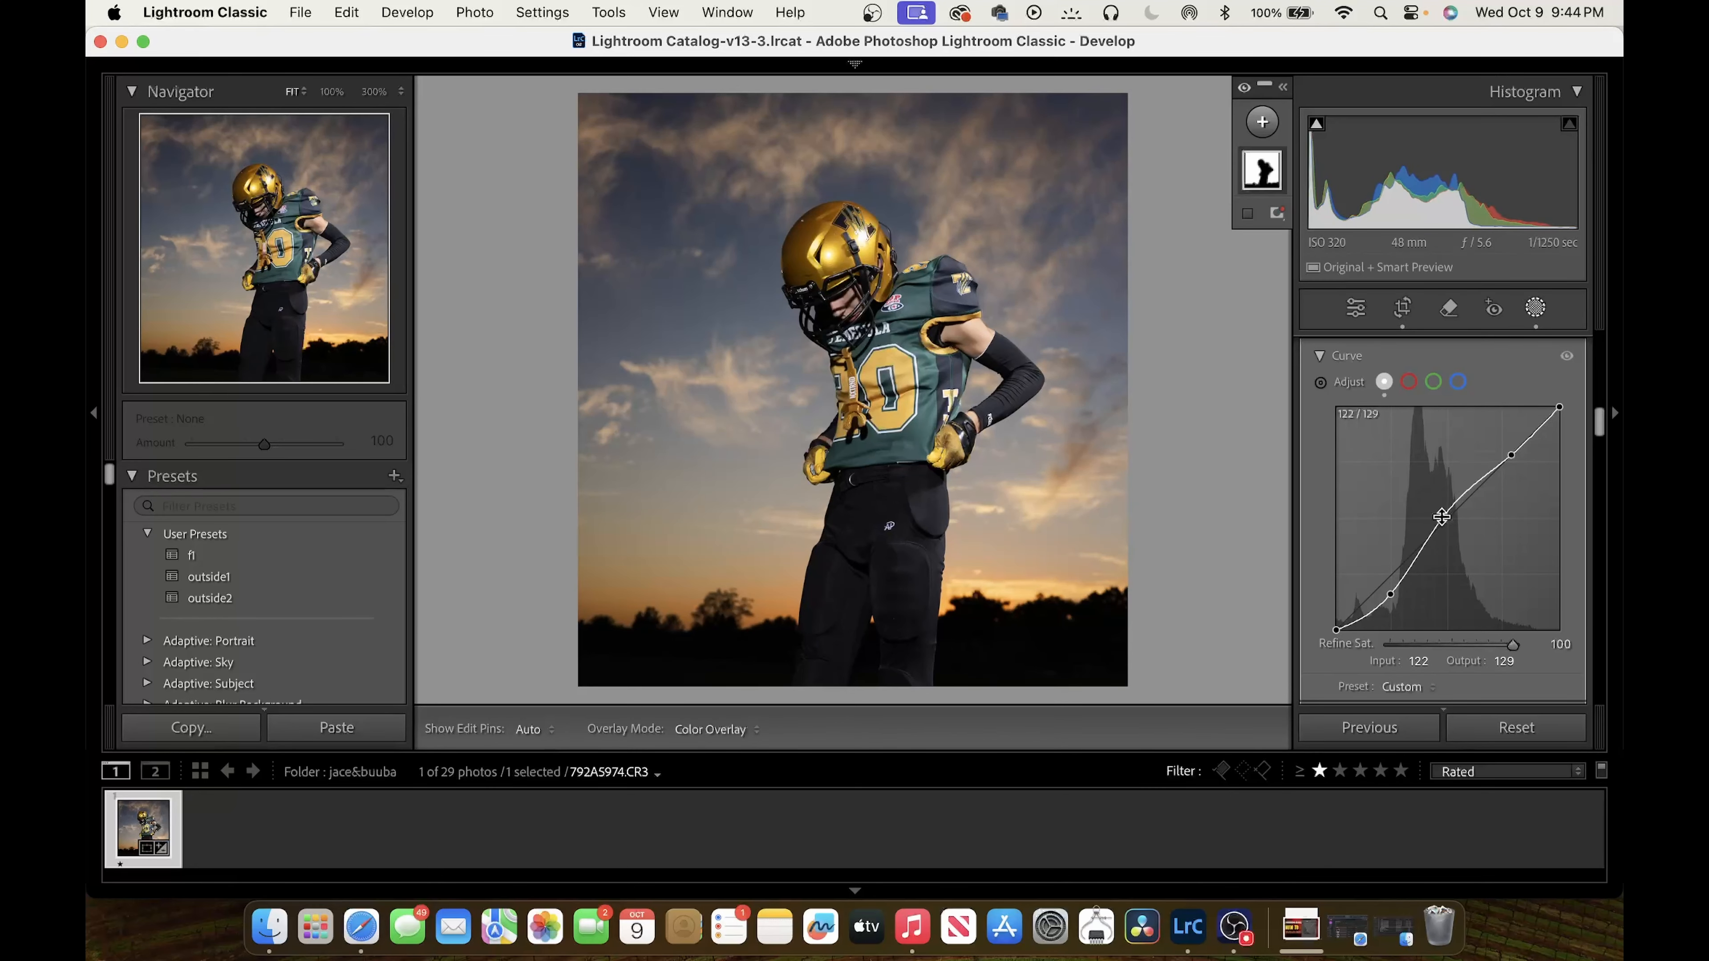
left_click_drag(1510, 456, 1514, 433)
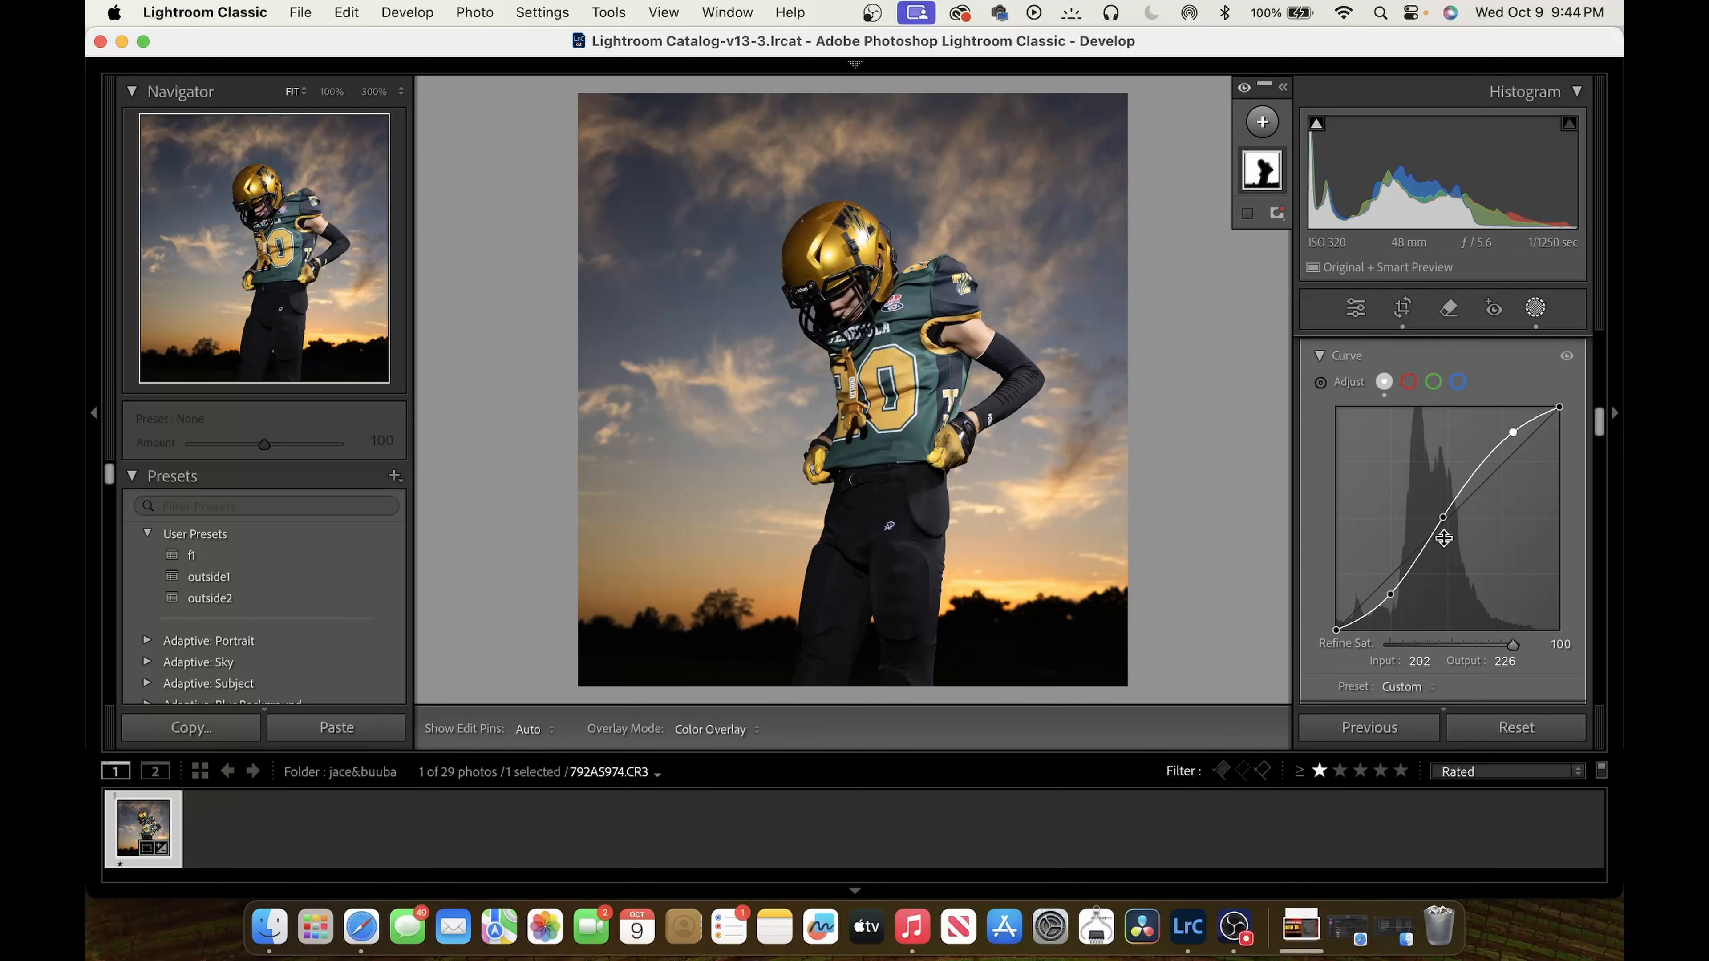
Compare the photo with the sky mask's effect hidden and shown
scroll(1434, 535, "up", 10)
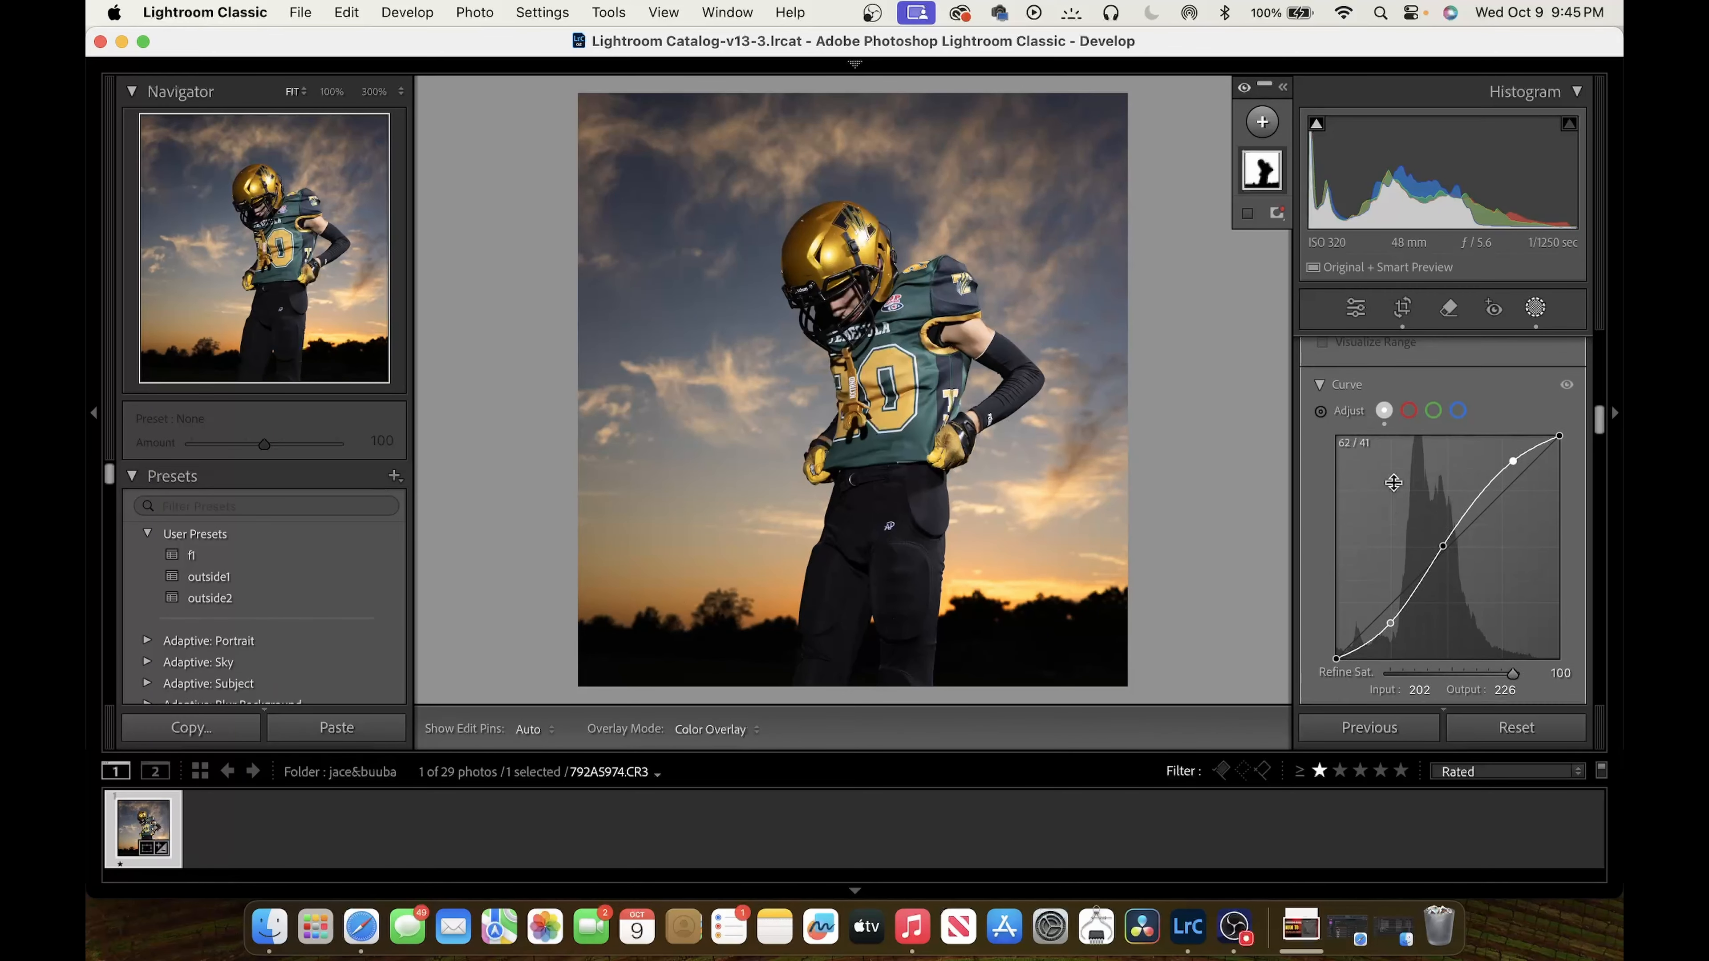
left_click(1244, 88)
left_click(1244, 88)
left_click(1244, 89)
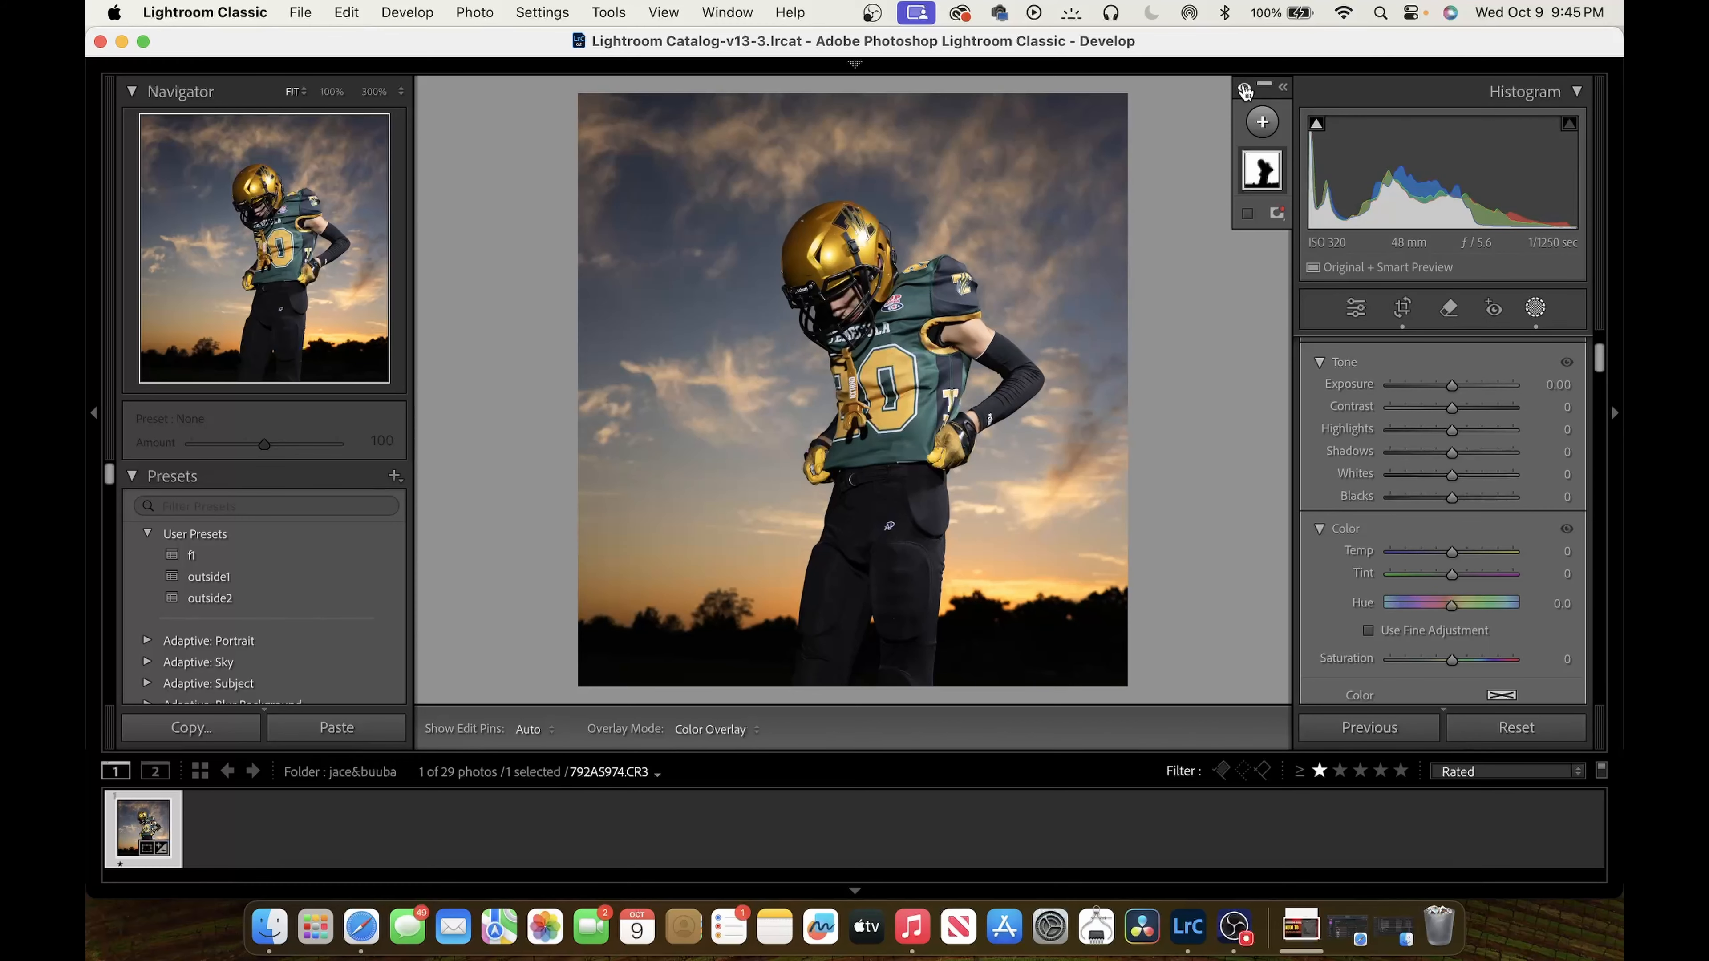
left_click(1244, 88)
left_click(1243, 88)
left_click(1244, 88)
left_click(1244, 88)
left_click(1244, 89)
left_click(1245, 89)
Create a mask selecting the subject, and set its exposure to 0.37 and highlights to -7
left_click(1262, 122)
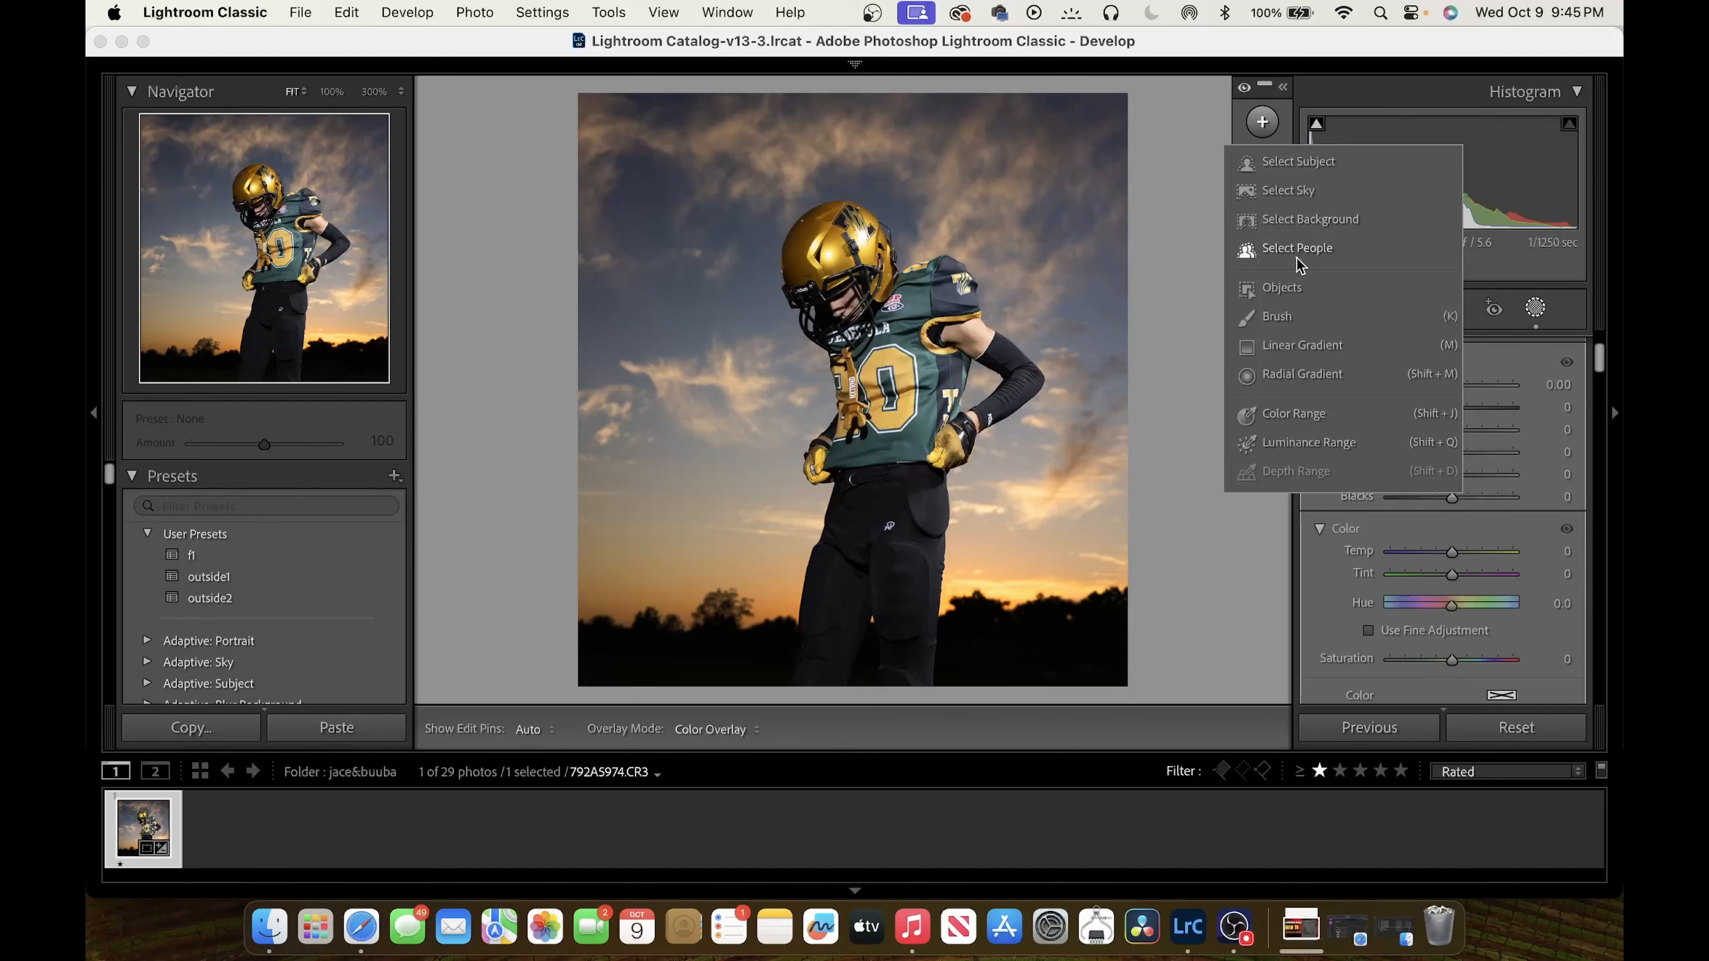
left_click(1309, 166)
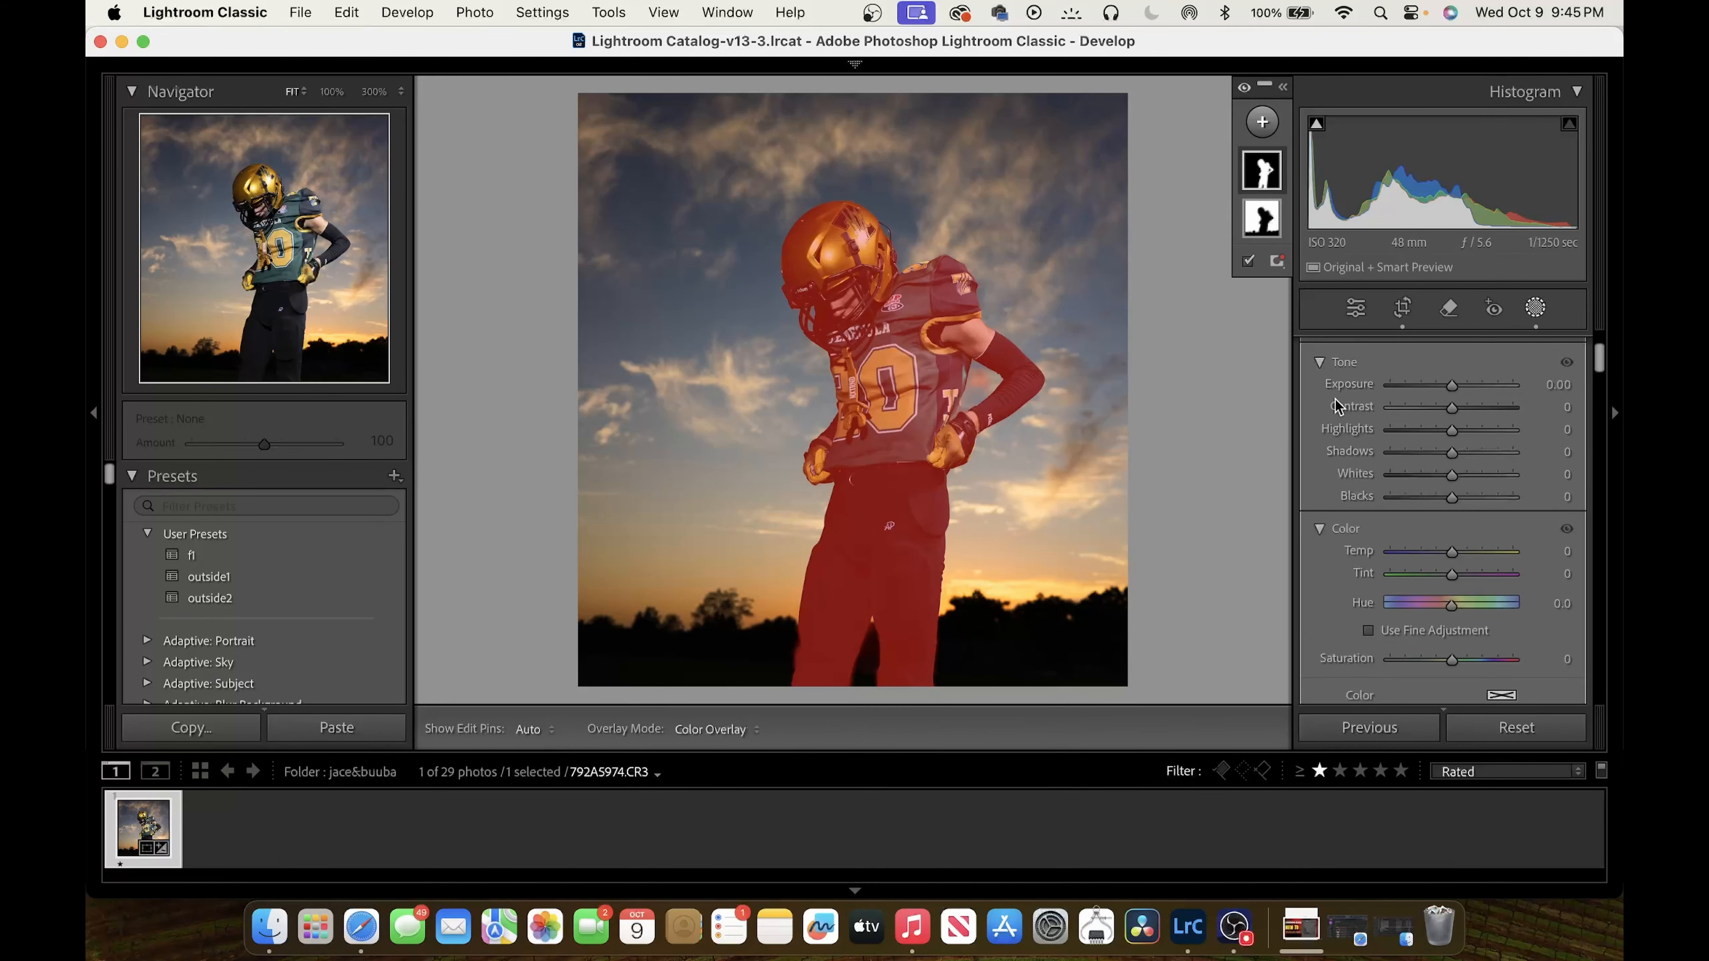
left_click_drag(1454, 386, 1457, 386)
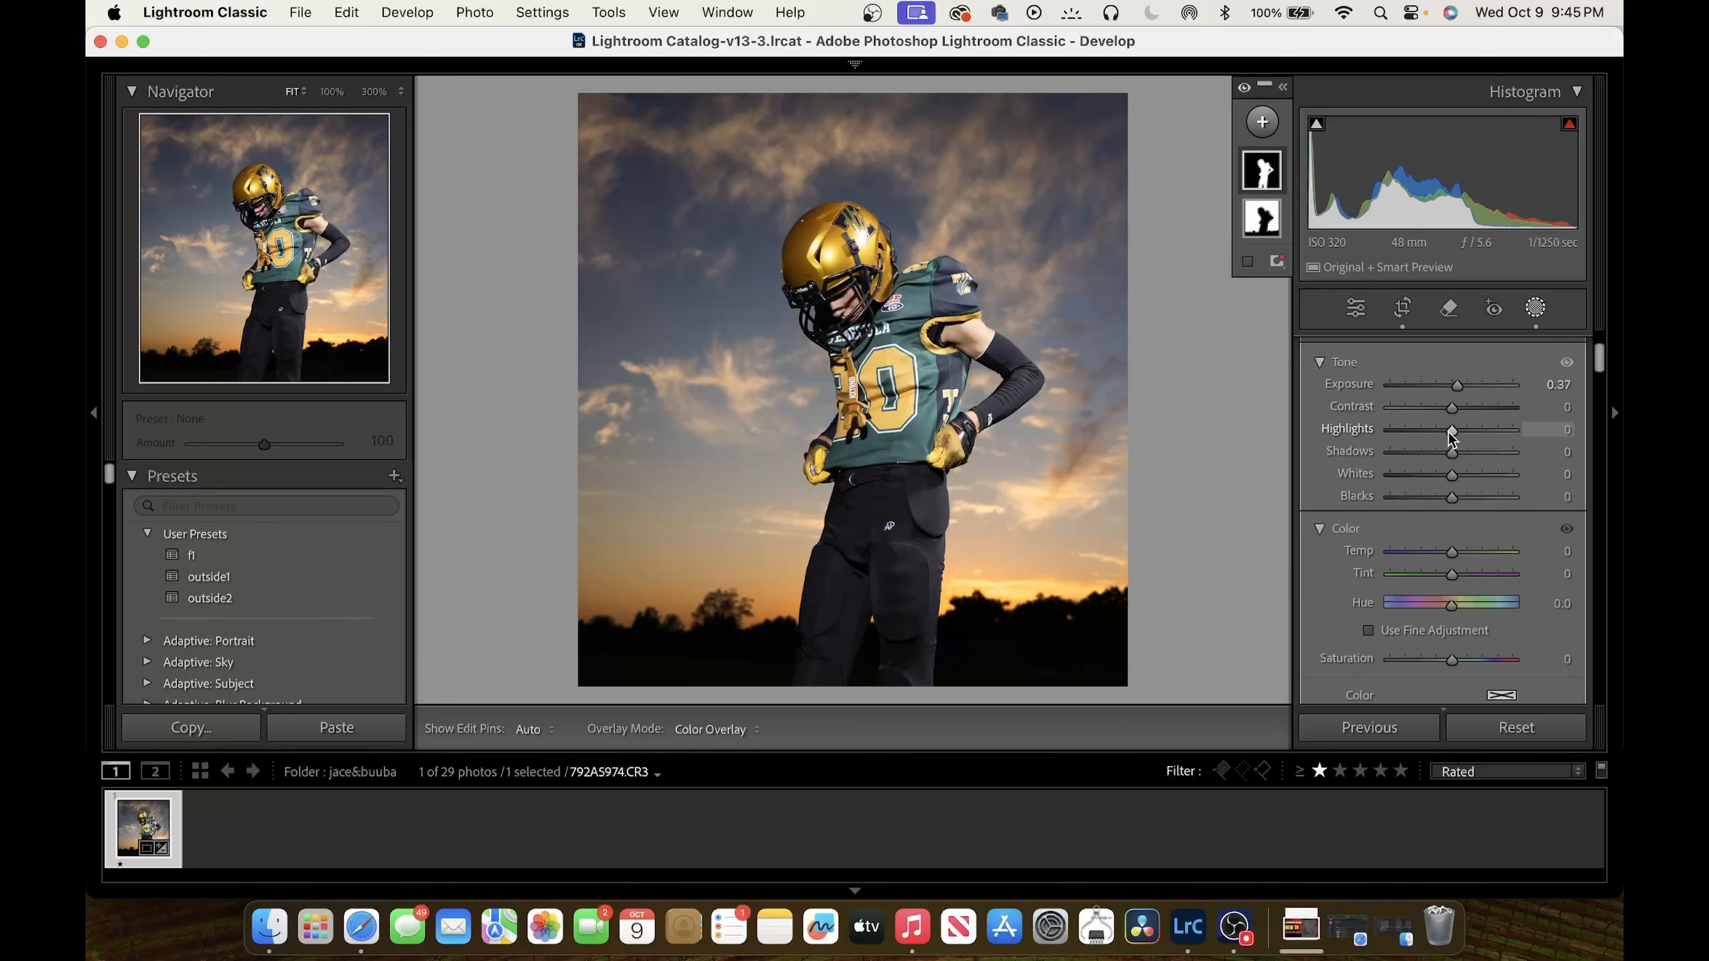
left_click_drag(1451, 430, 1445, 433)
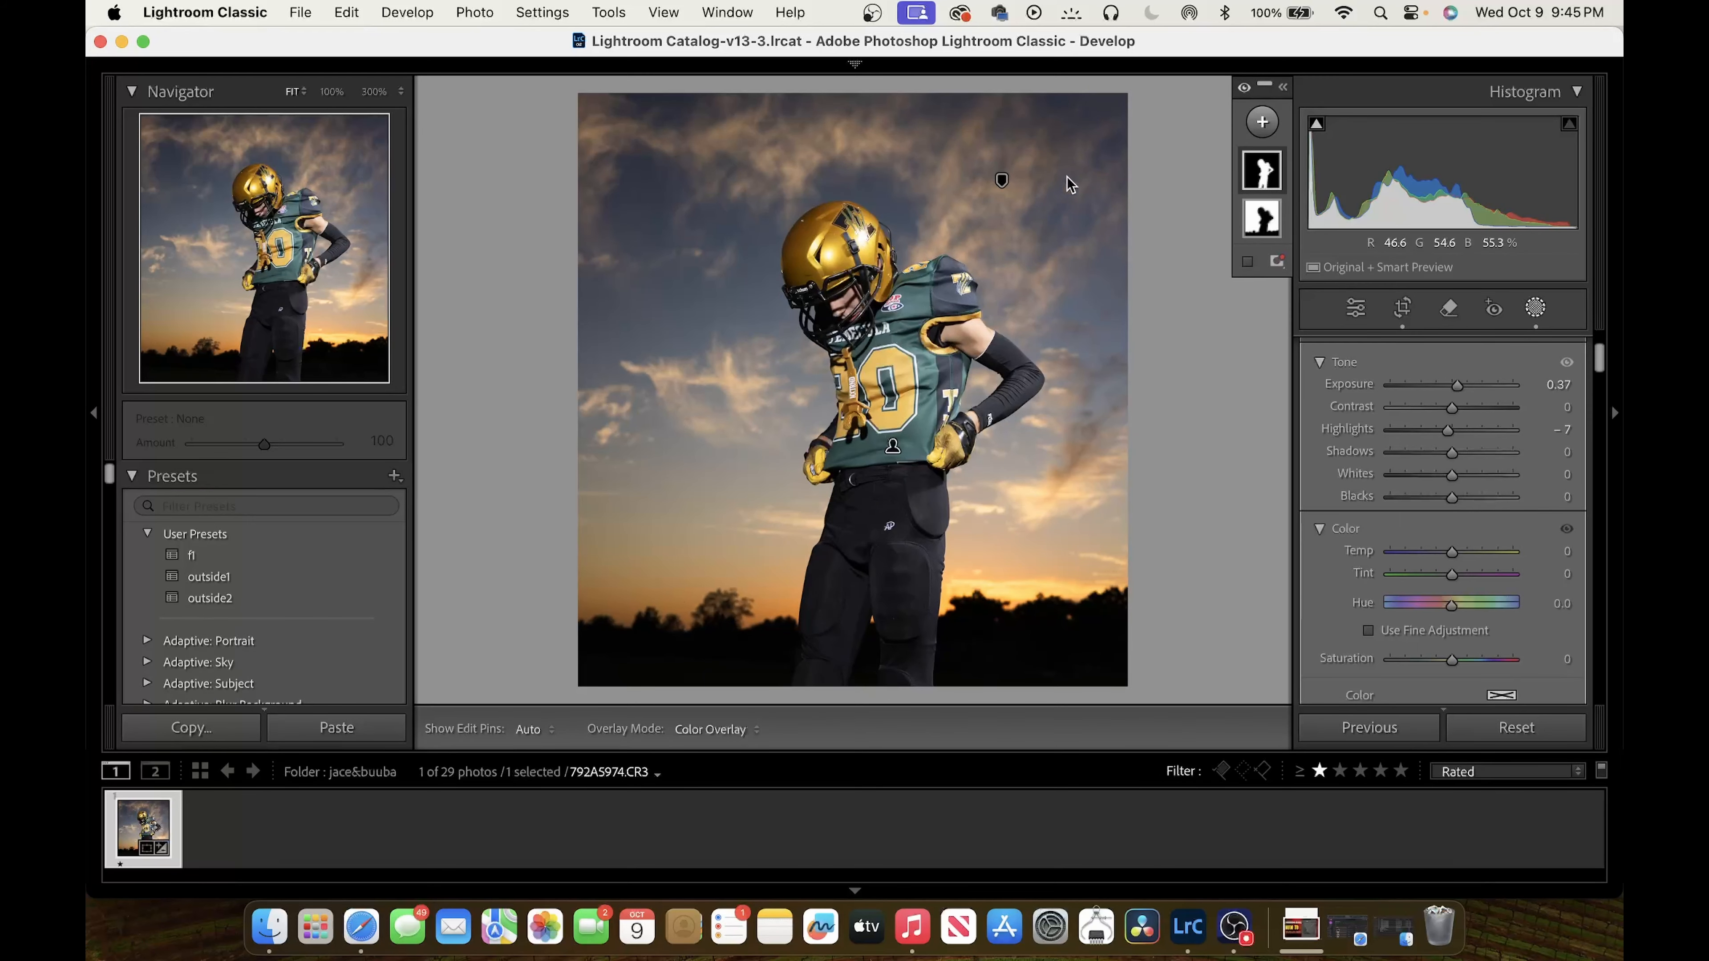
Draw a linear gradient mask over the lower part of the photo, fading out at chest height, with exposure -0.72
left_click(1262, 124)
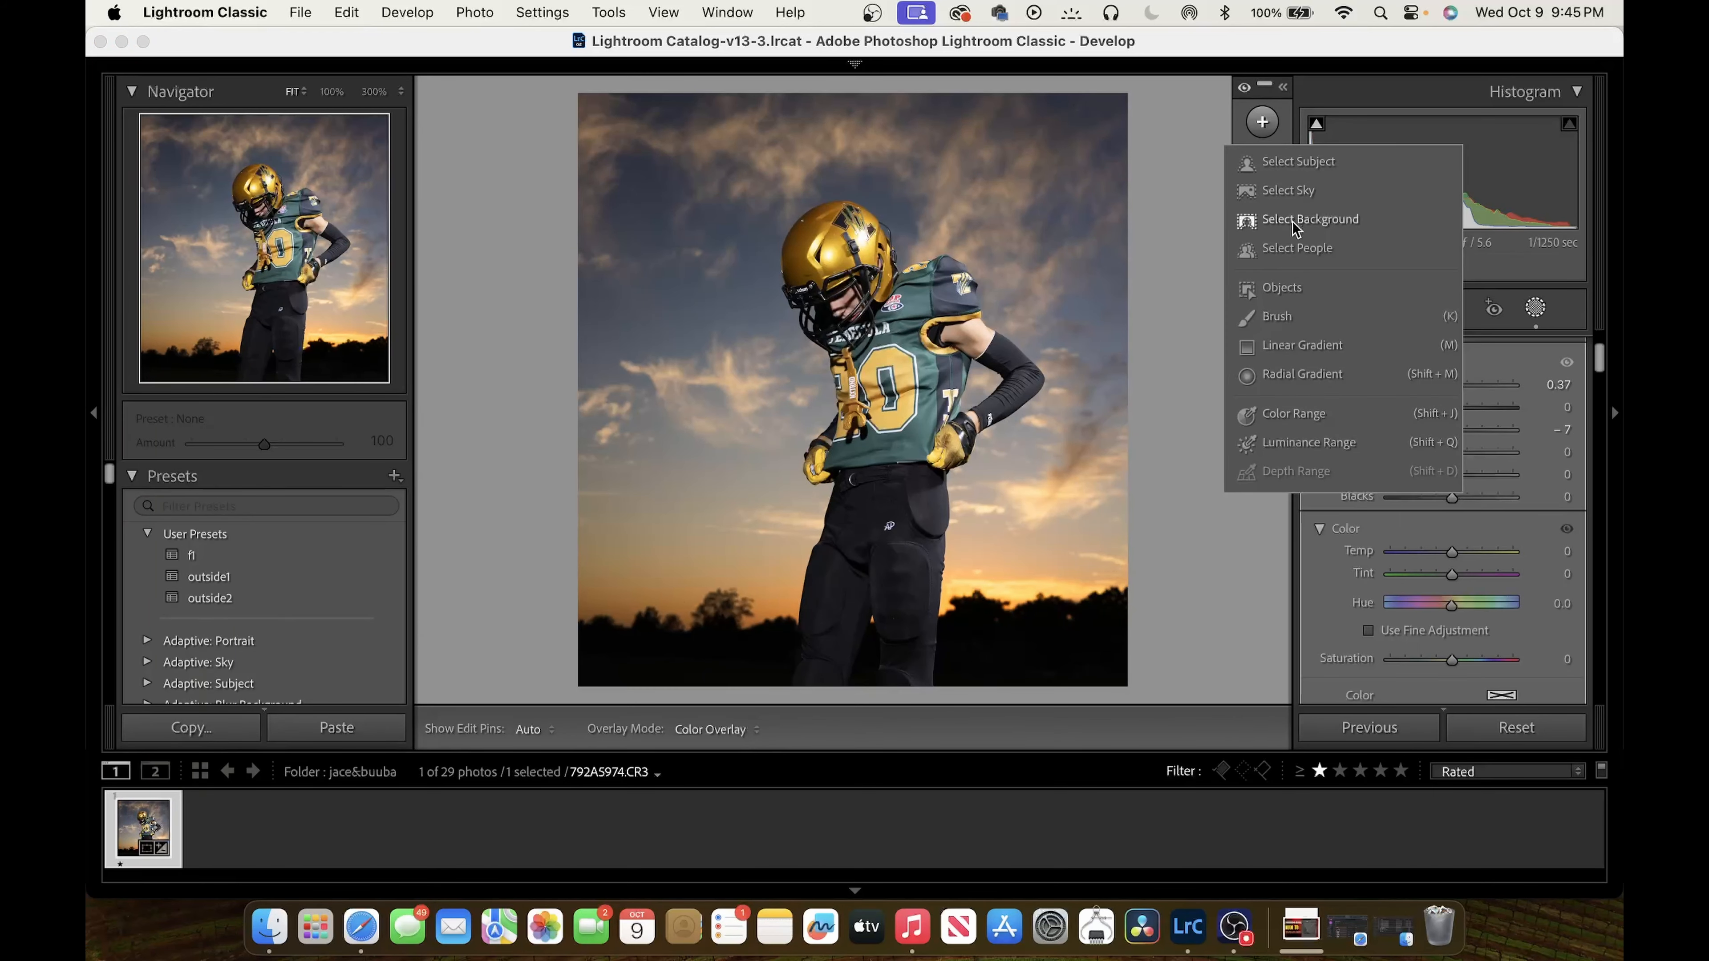
left_click(1281, 348)
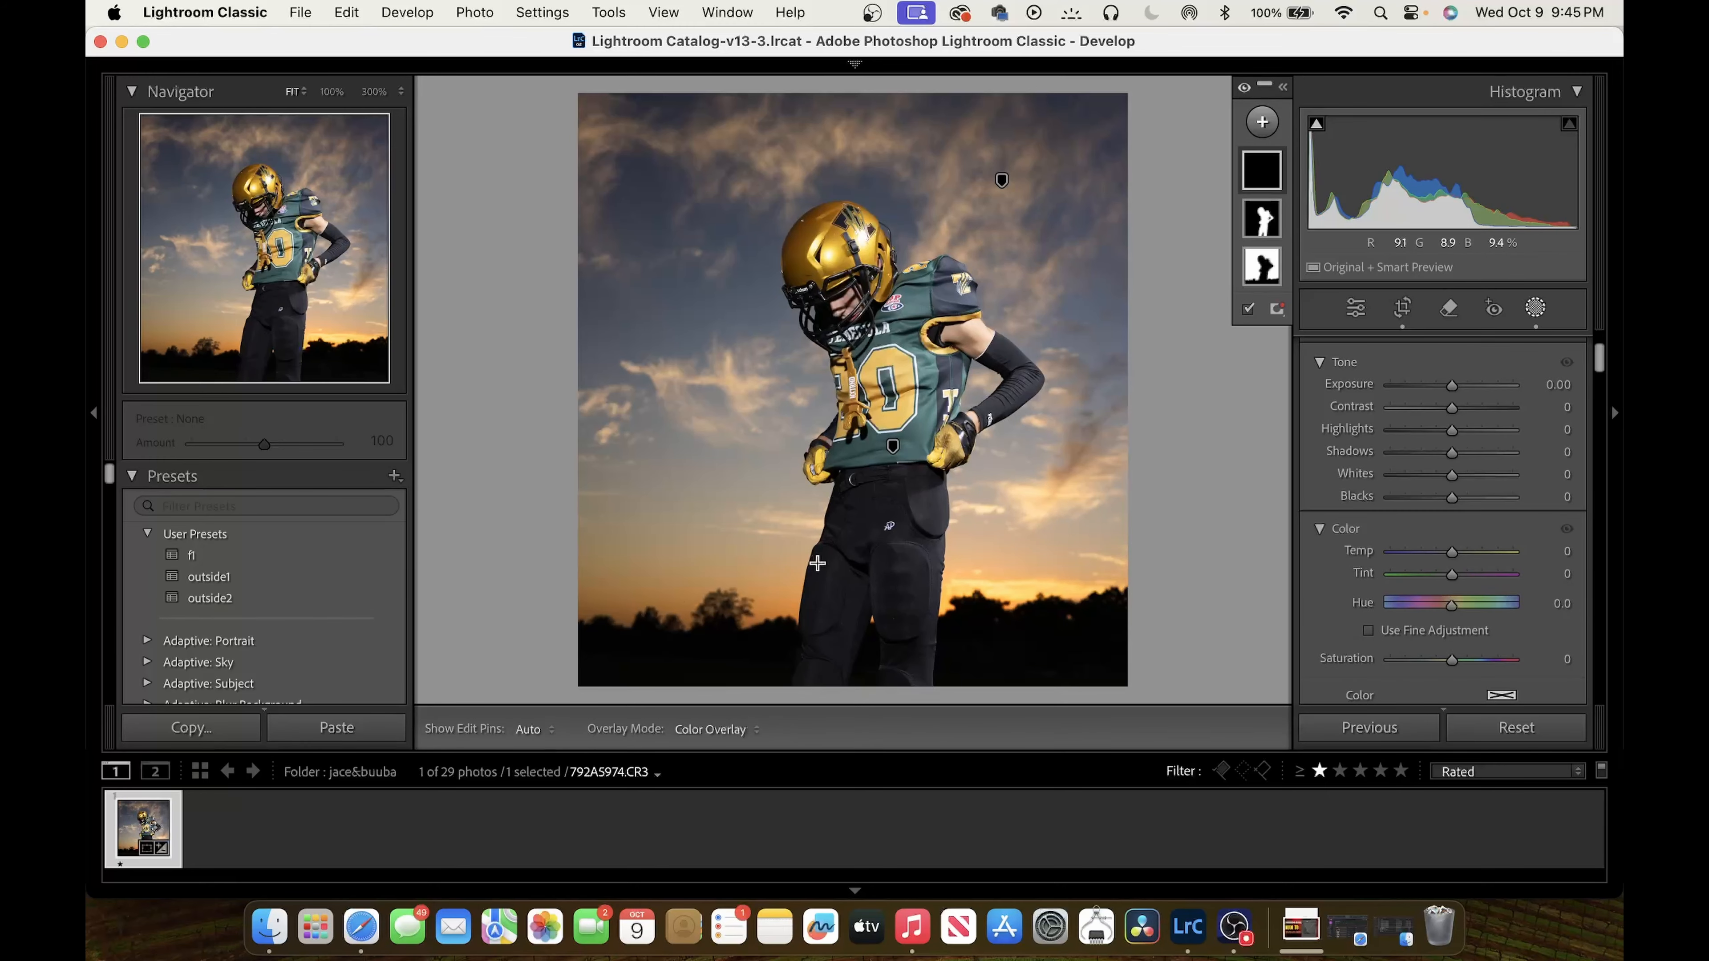
left_click_drag(821, 558, 818, 384)
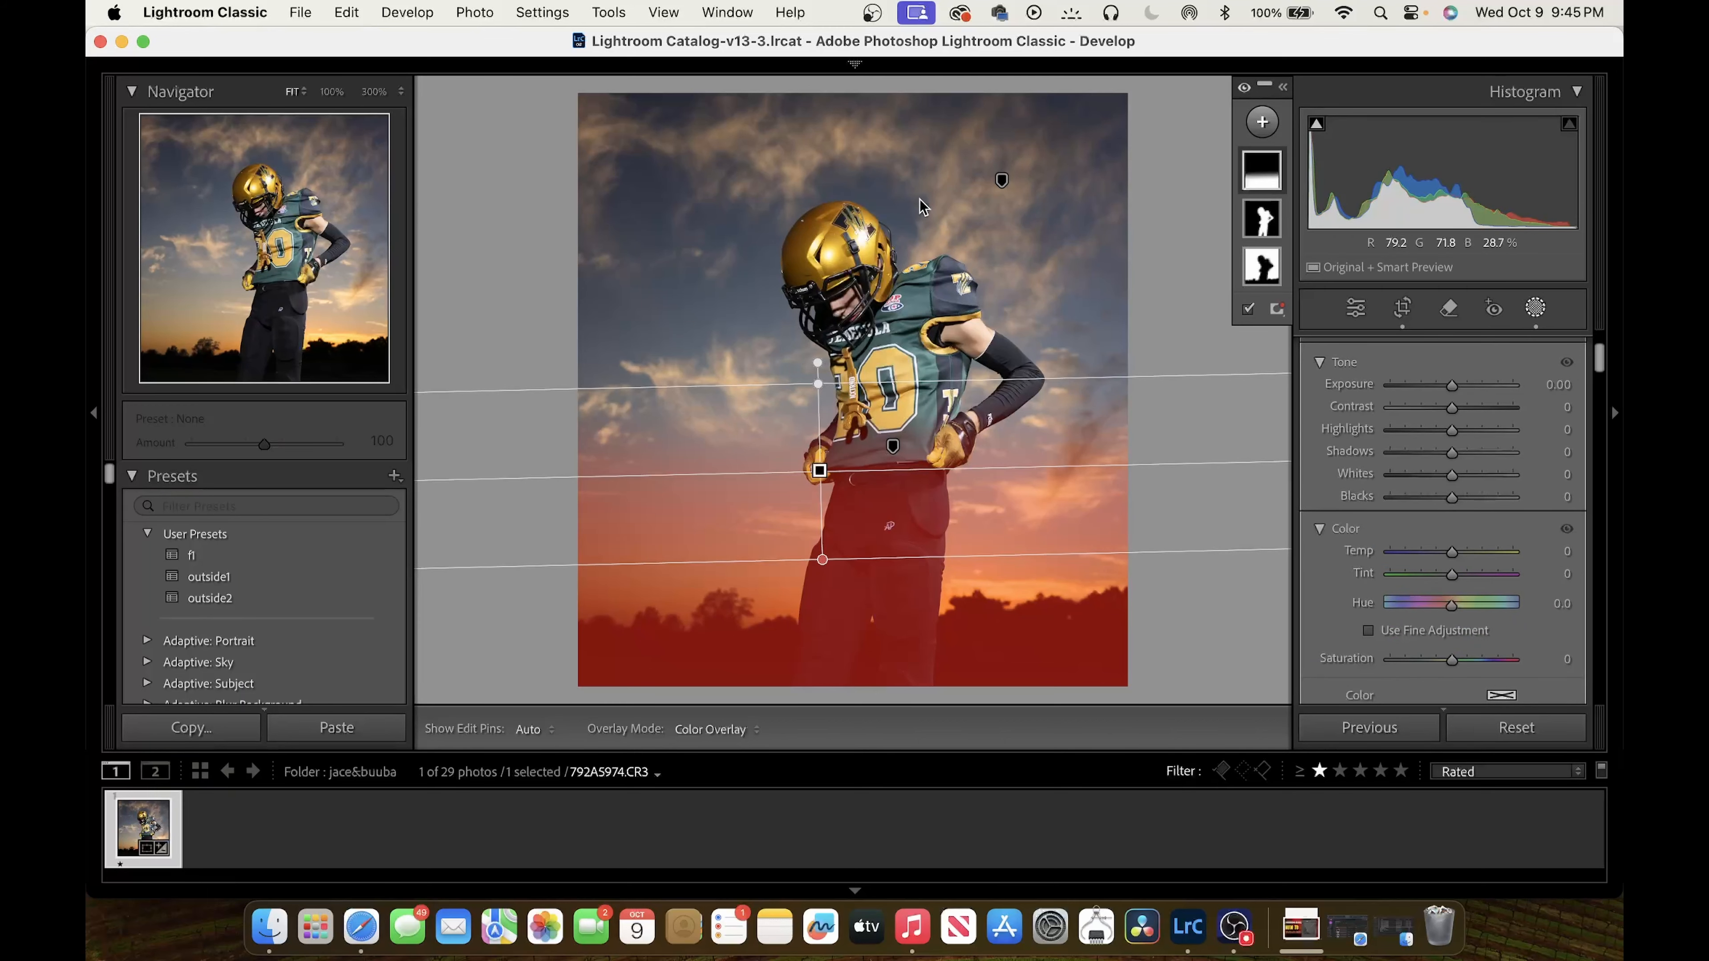
left_click_drag(1452, 385, 1440, 382)
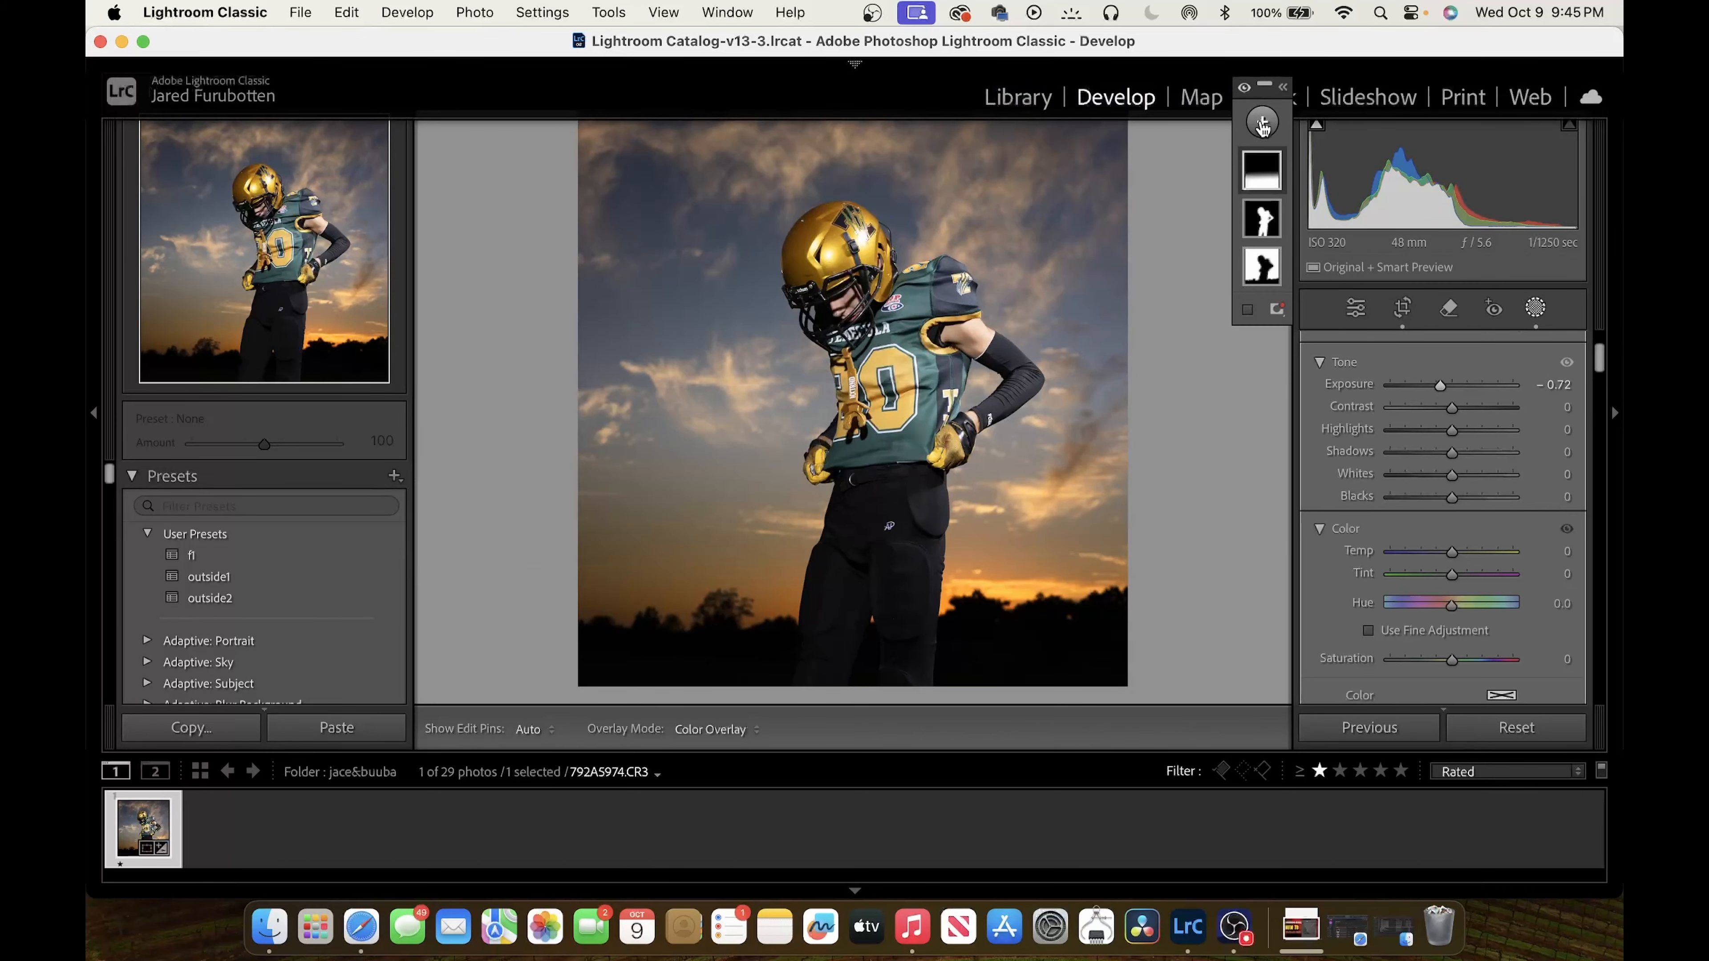
Draw a radial gradient mask around the player's helmet, set its exposure to 0.07, and centre it on the face
left_click(1262, 125)
left_click(1297, 371)
left_click_drag(837, 295, 902, 392)
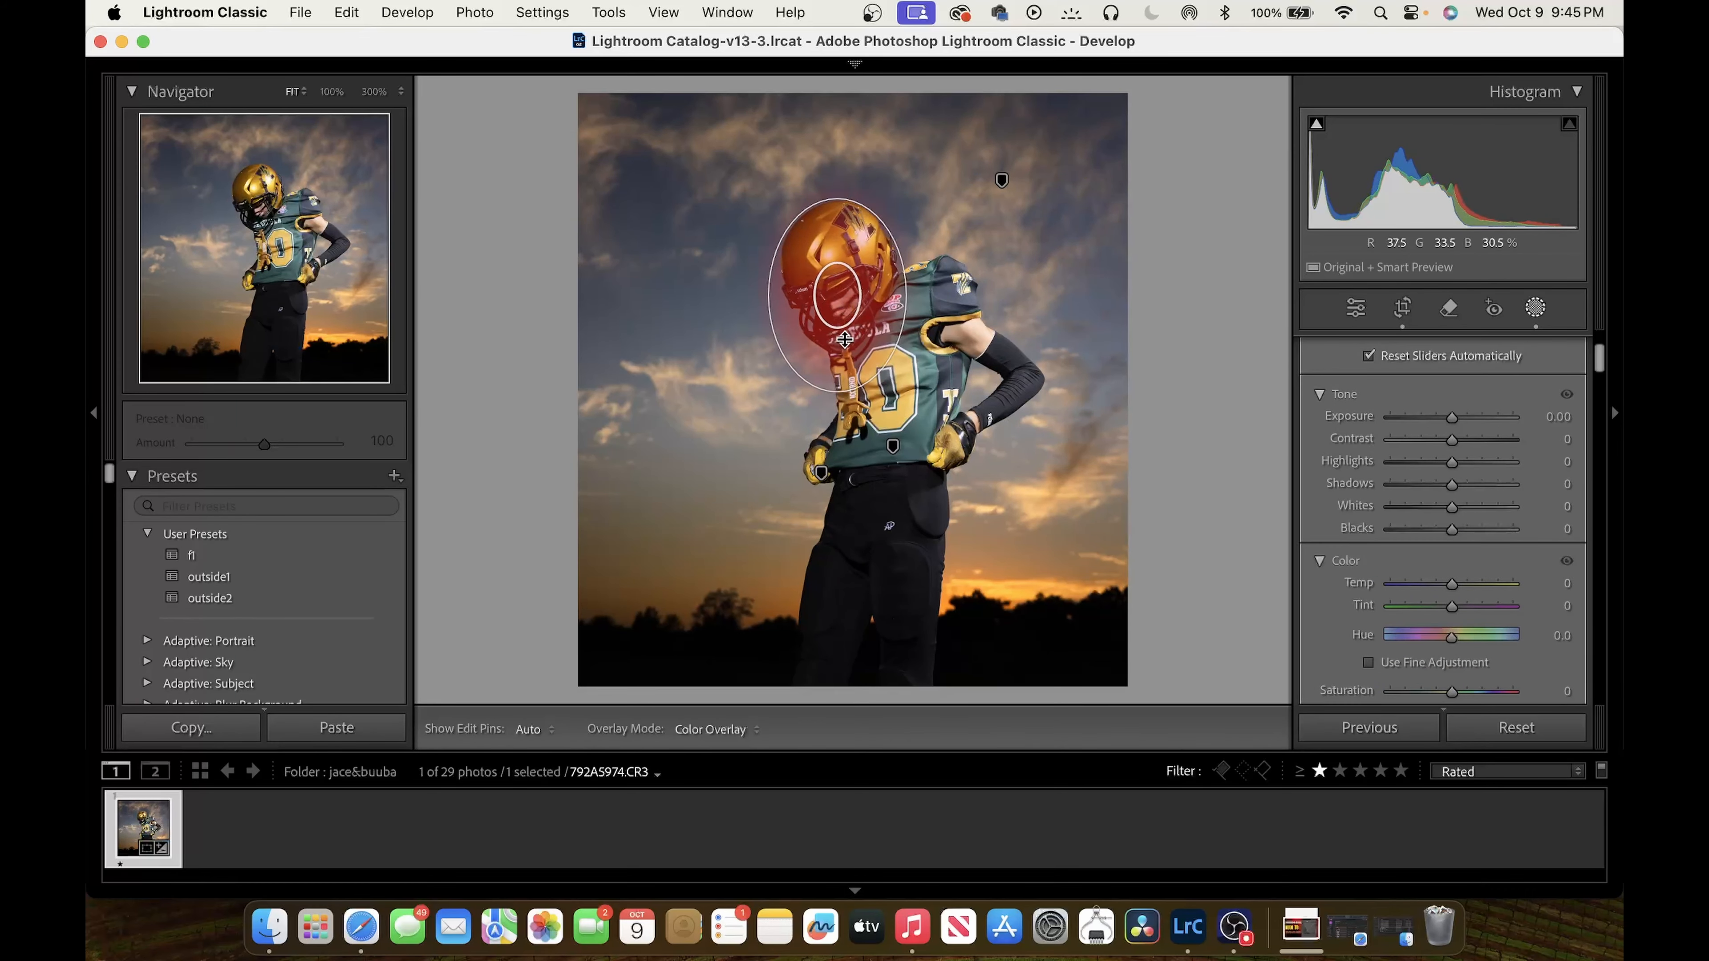
left_click_drag(844, 339, 855, 375)
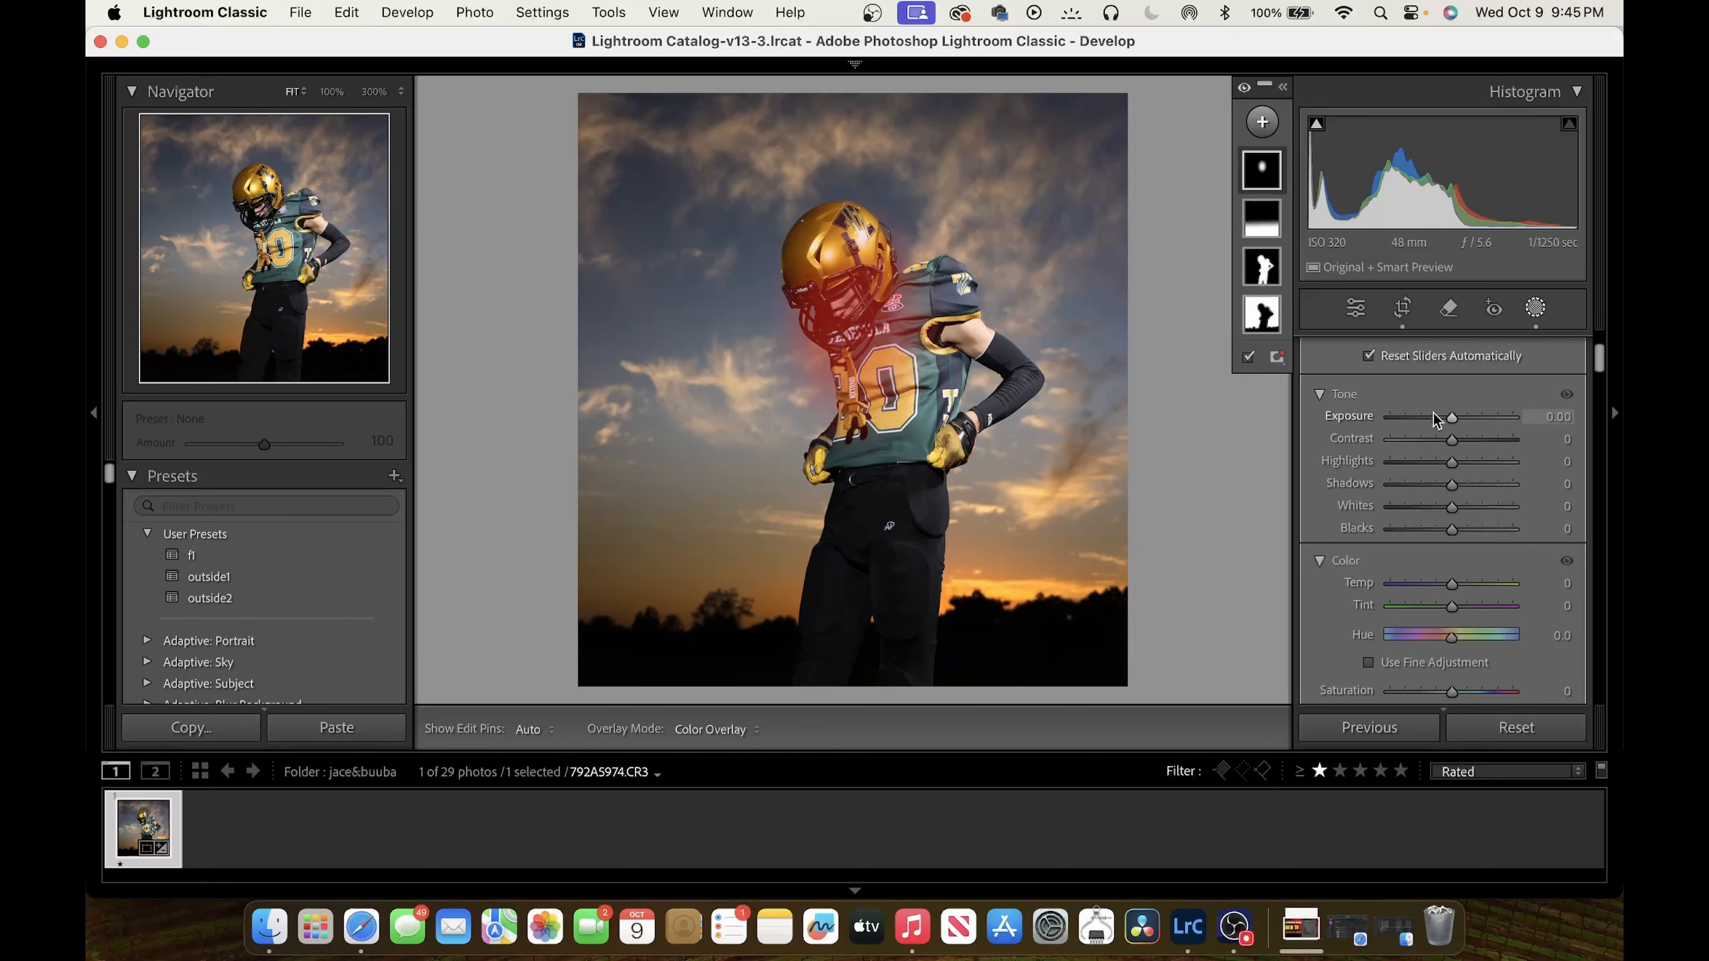
left_click_drag(1435, 415, 1454, 425)
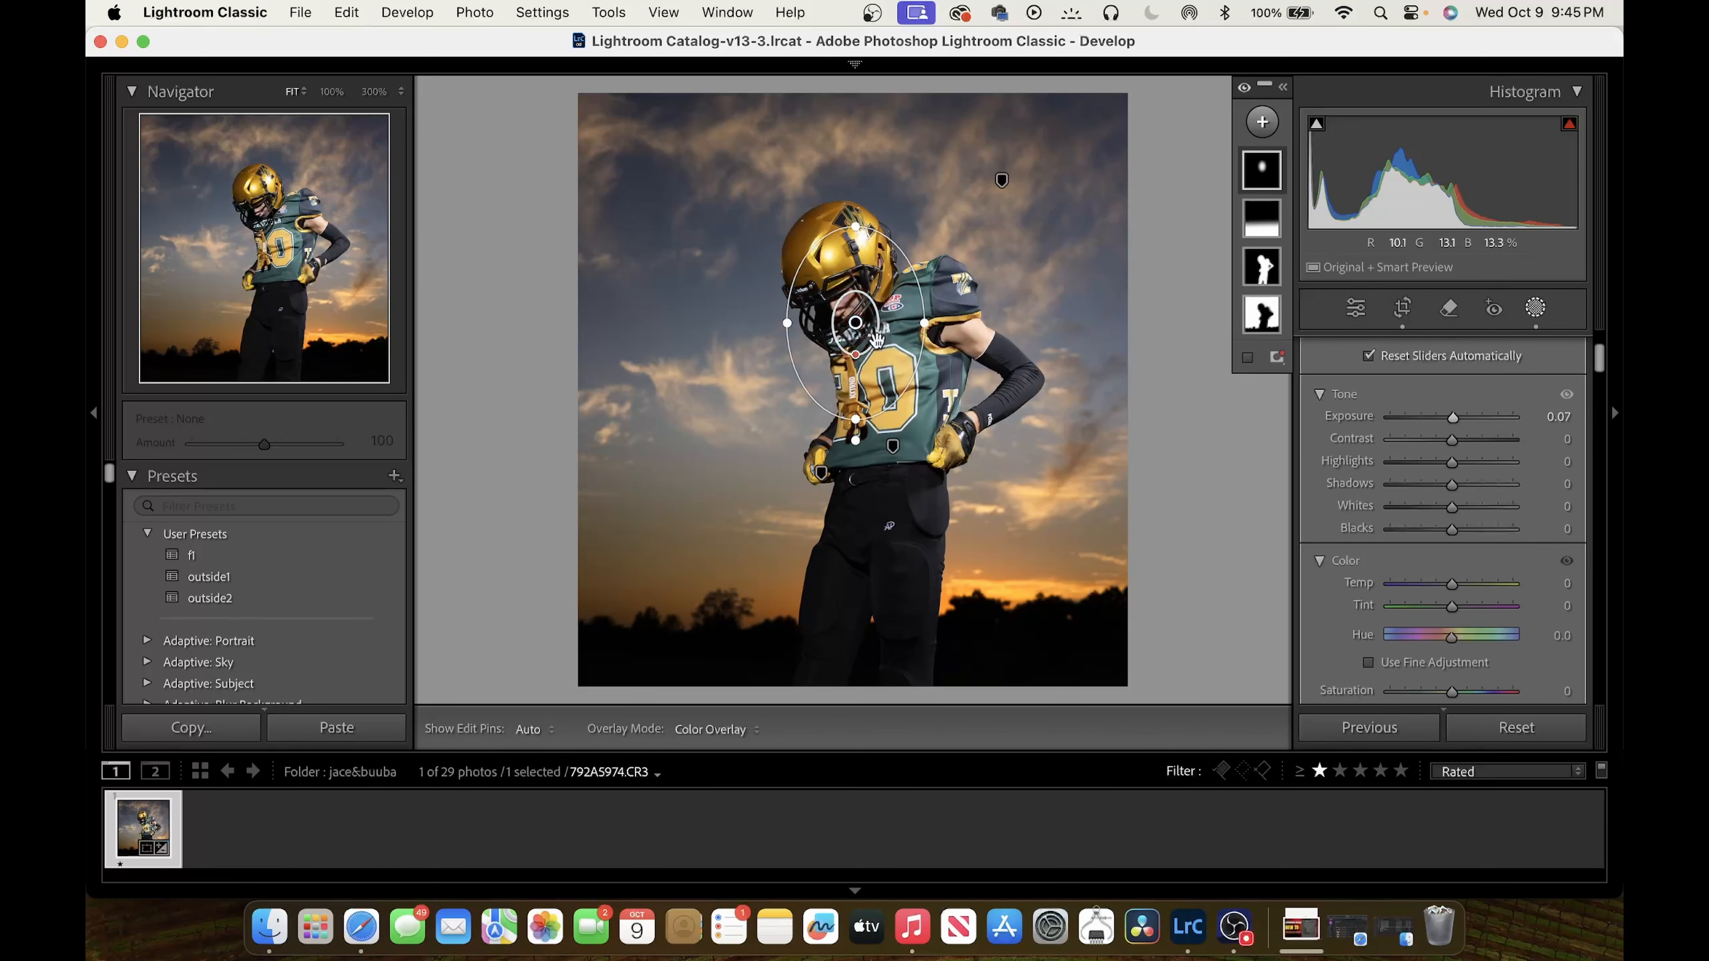
left_click_drag(845, 300, 836, 259)
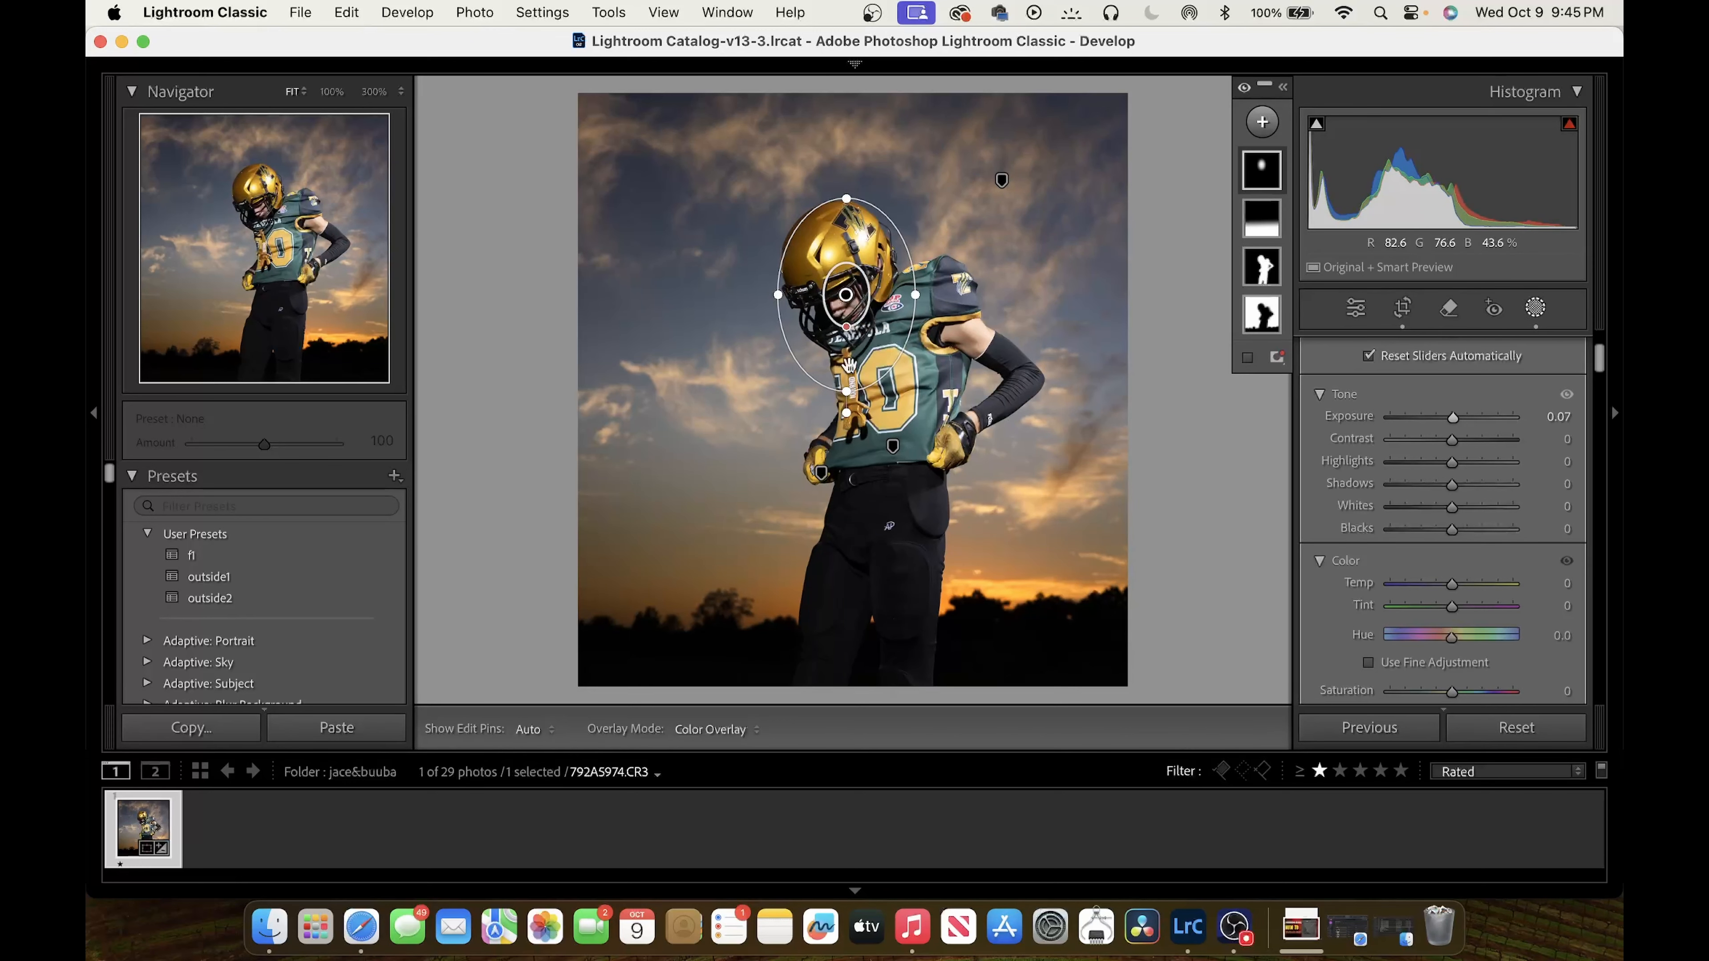
Compare the photo with the effects of all four masks hidden and shown
left_click(1243, 90)
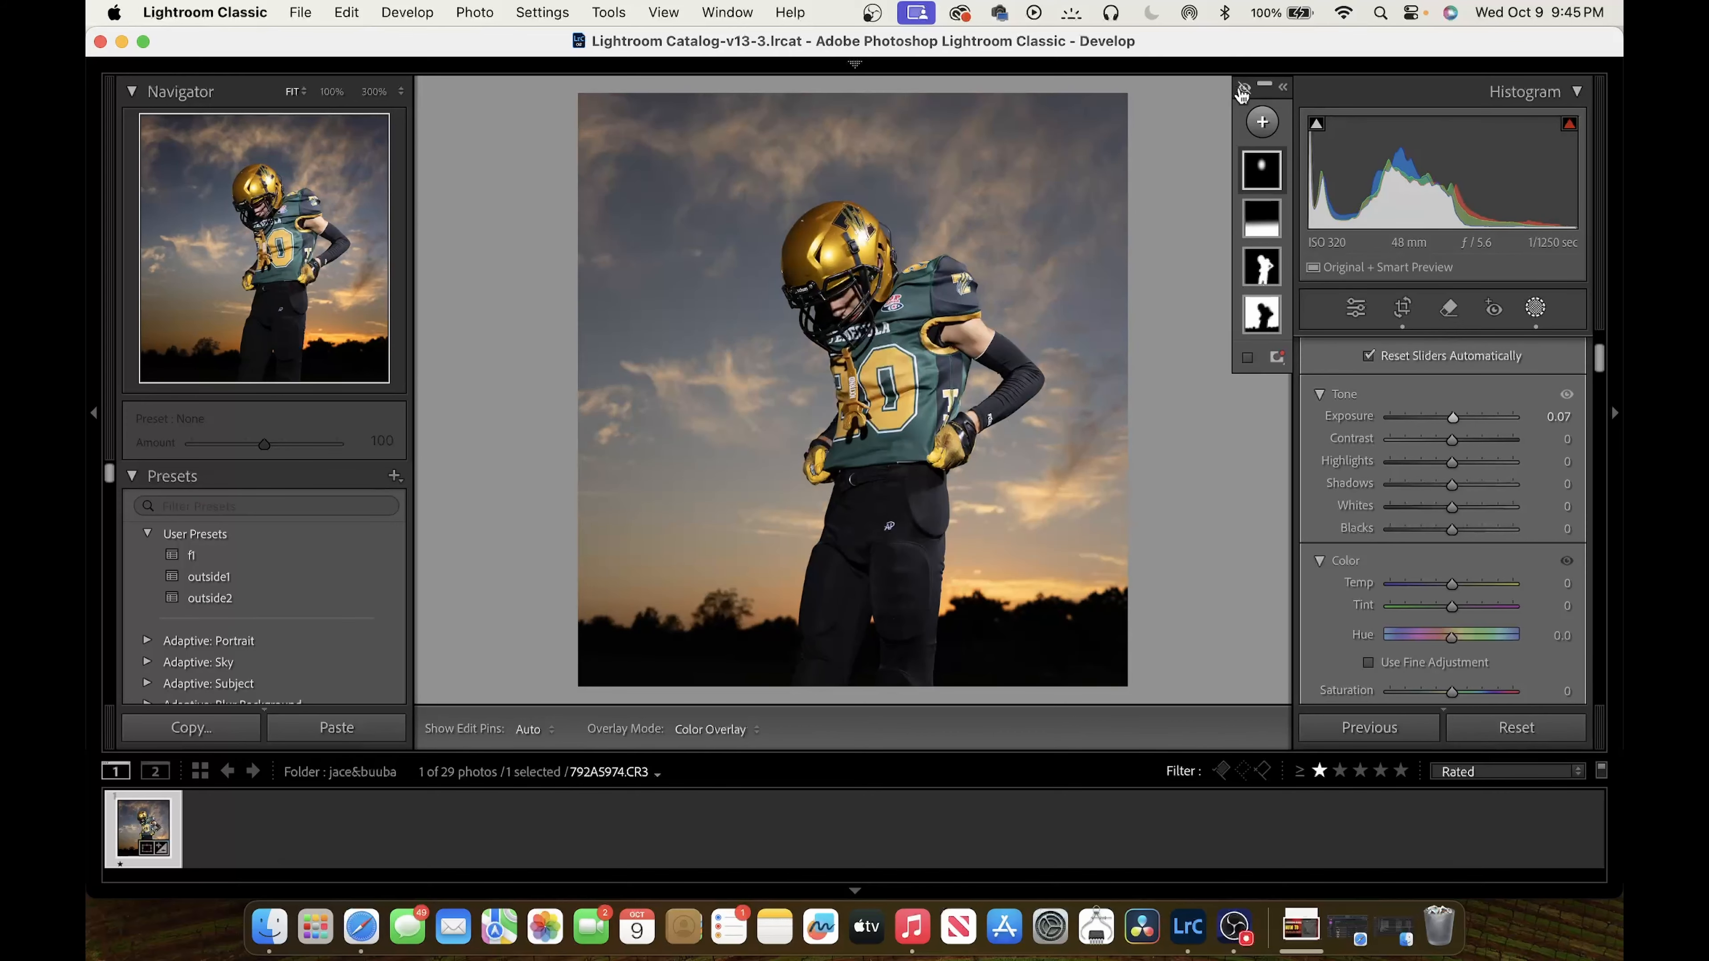
left_click(1243, 90)
left_click(1243, 90)
left_click(1243, 90)
left_click(1243, 90)
left_click(1242, 90)
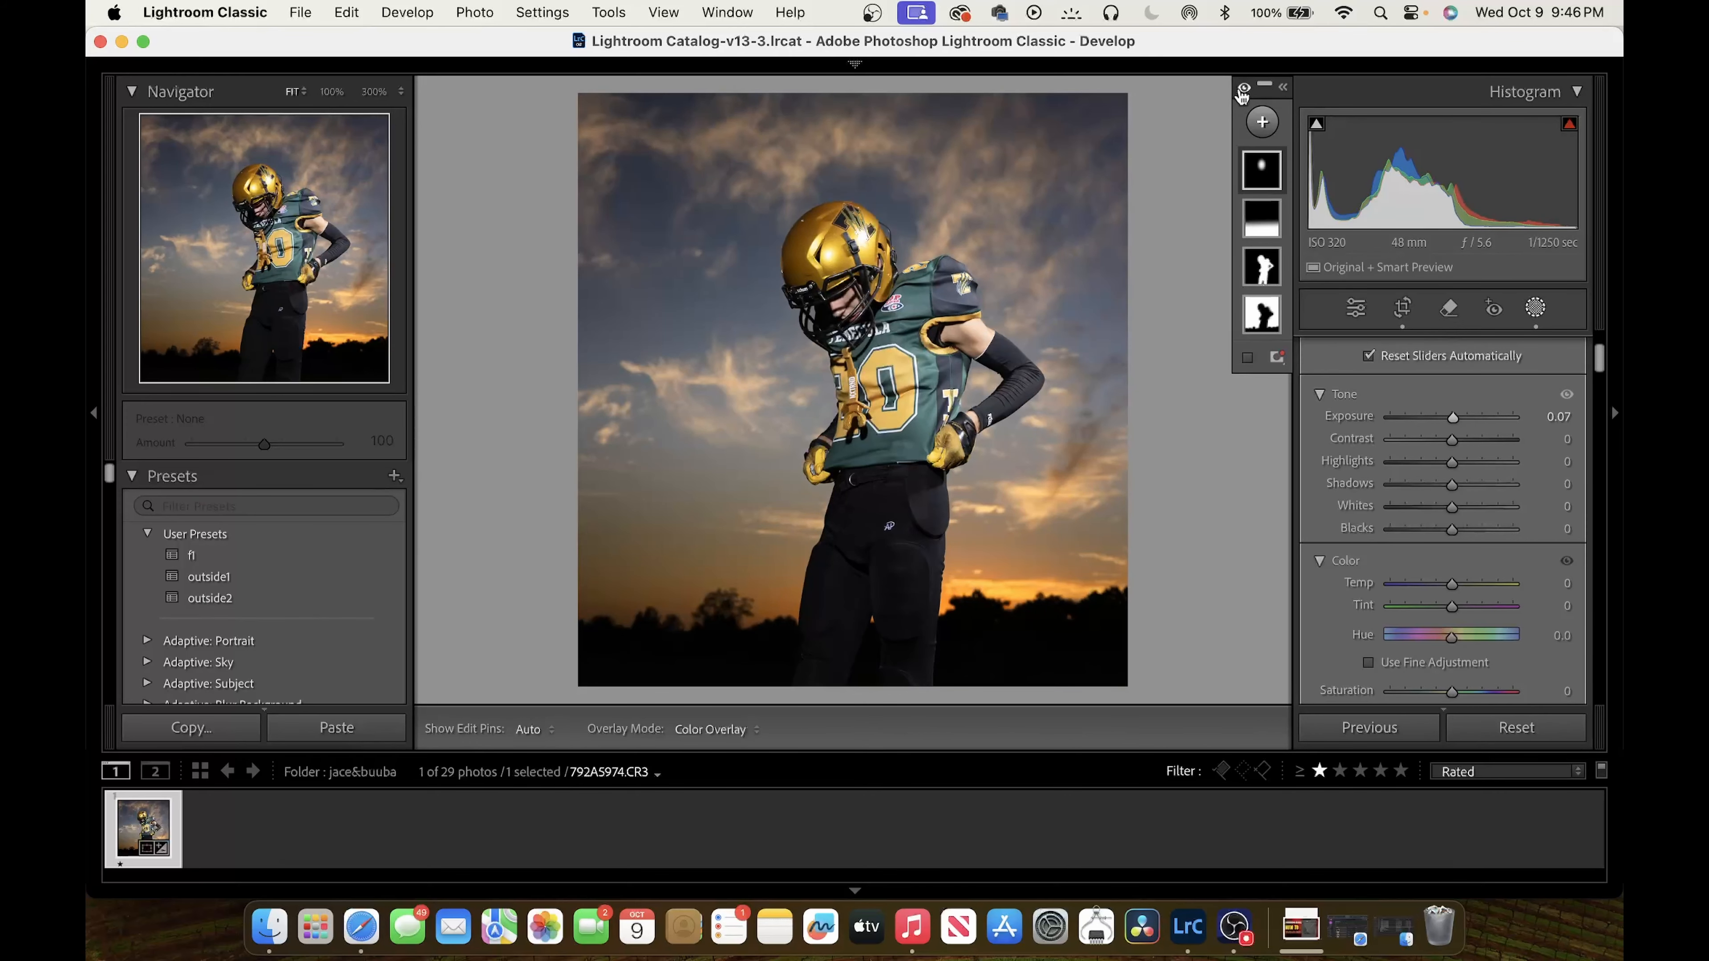
Try subtracting the subject from the linear gradient mask, and delete that subtraction
left_click(1263, 219)
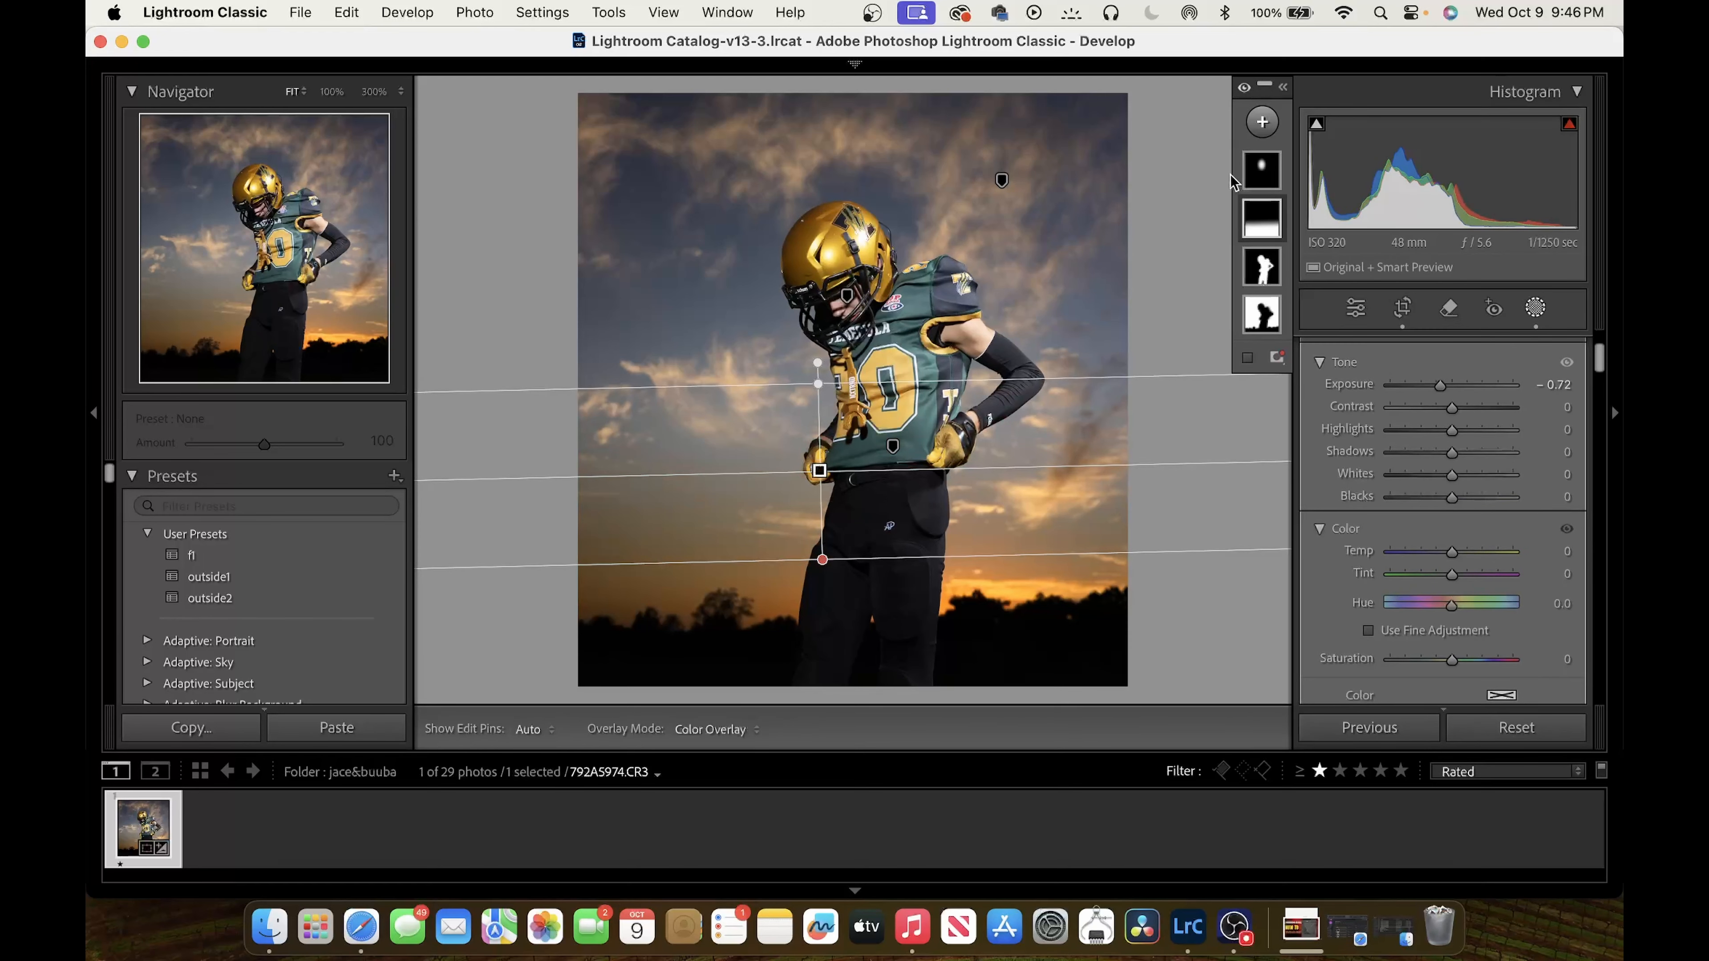
left_click(1263, 233)
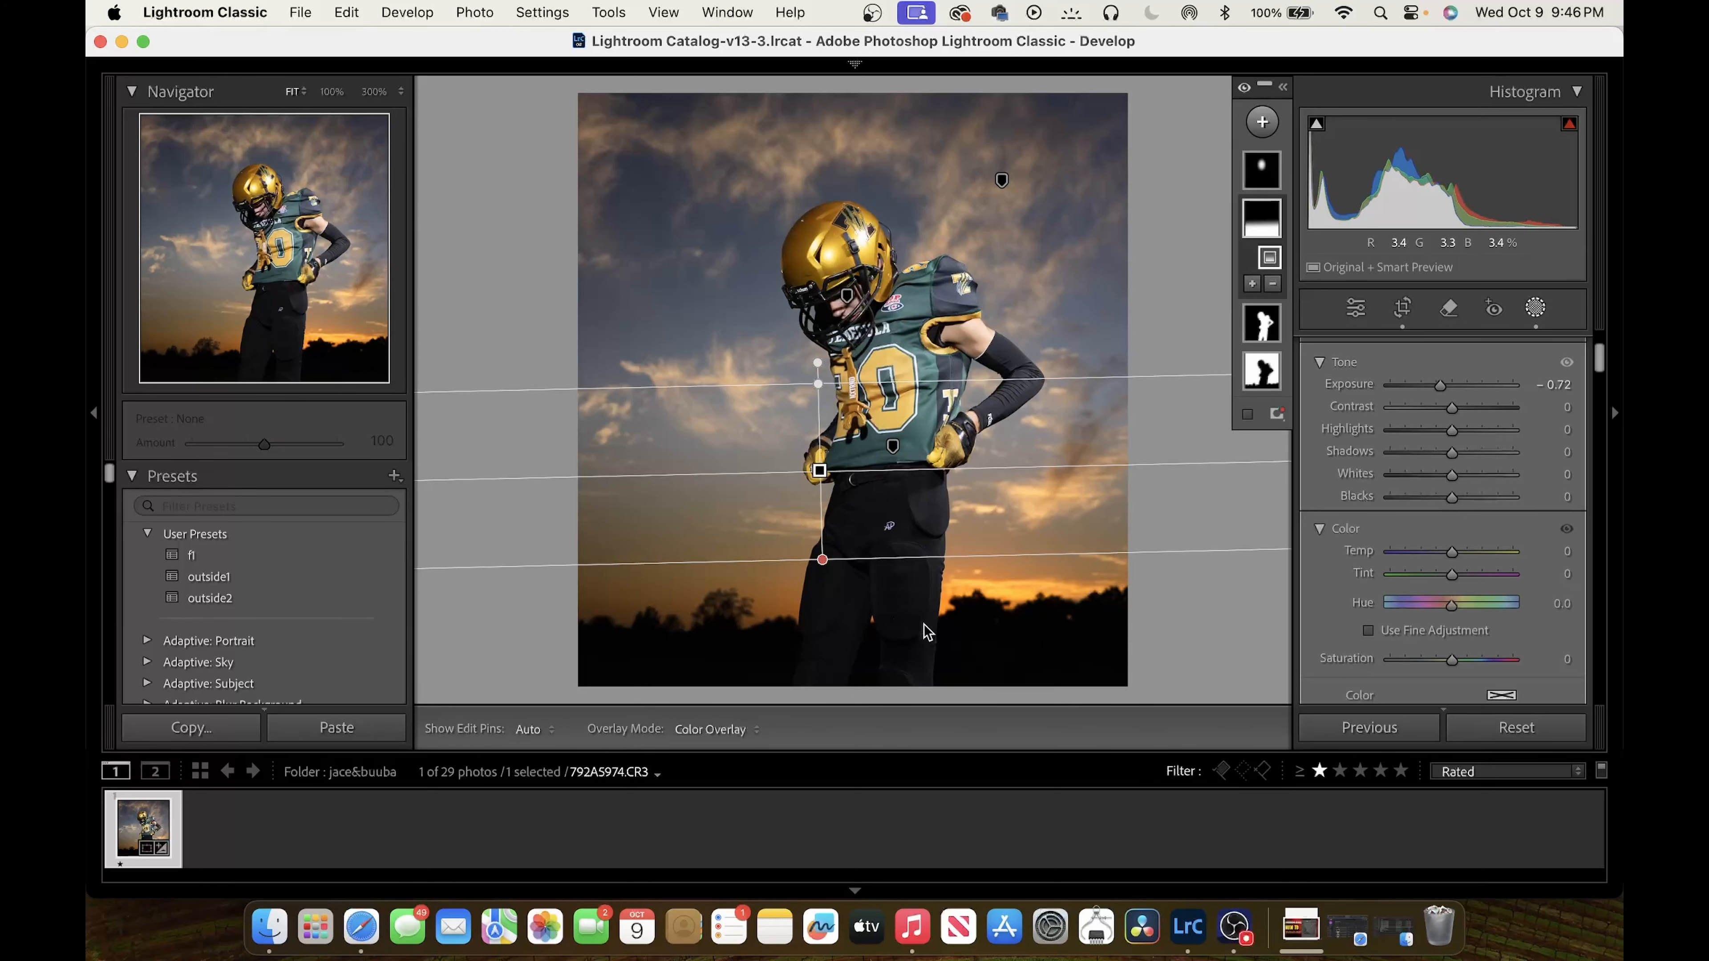
left_click(1273, 288)
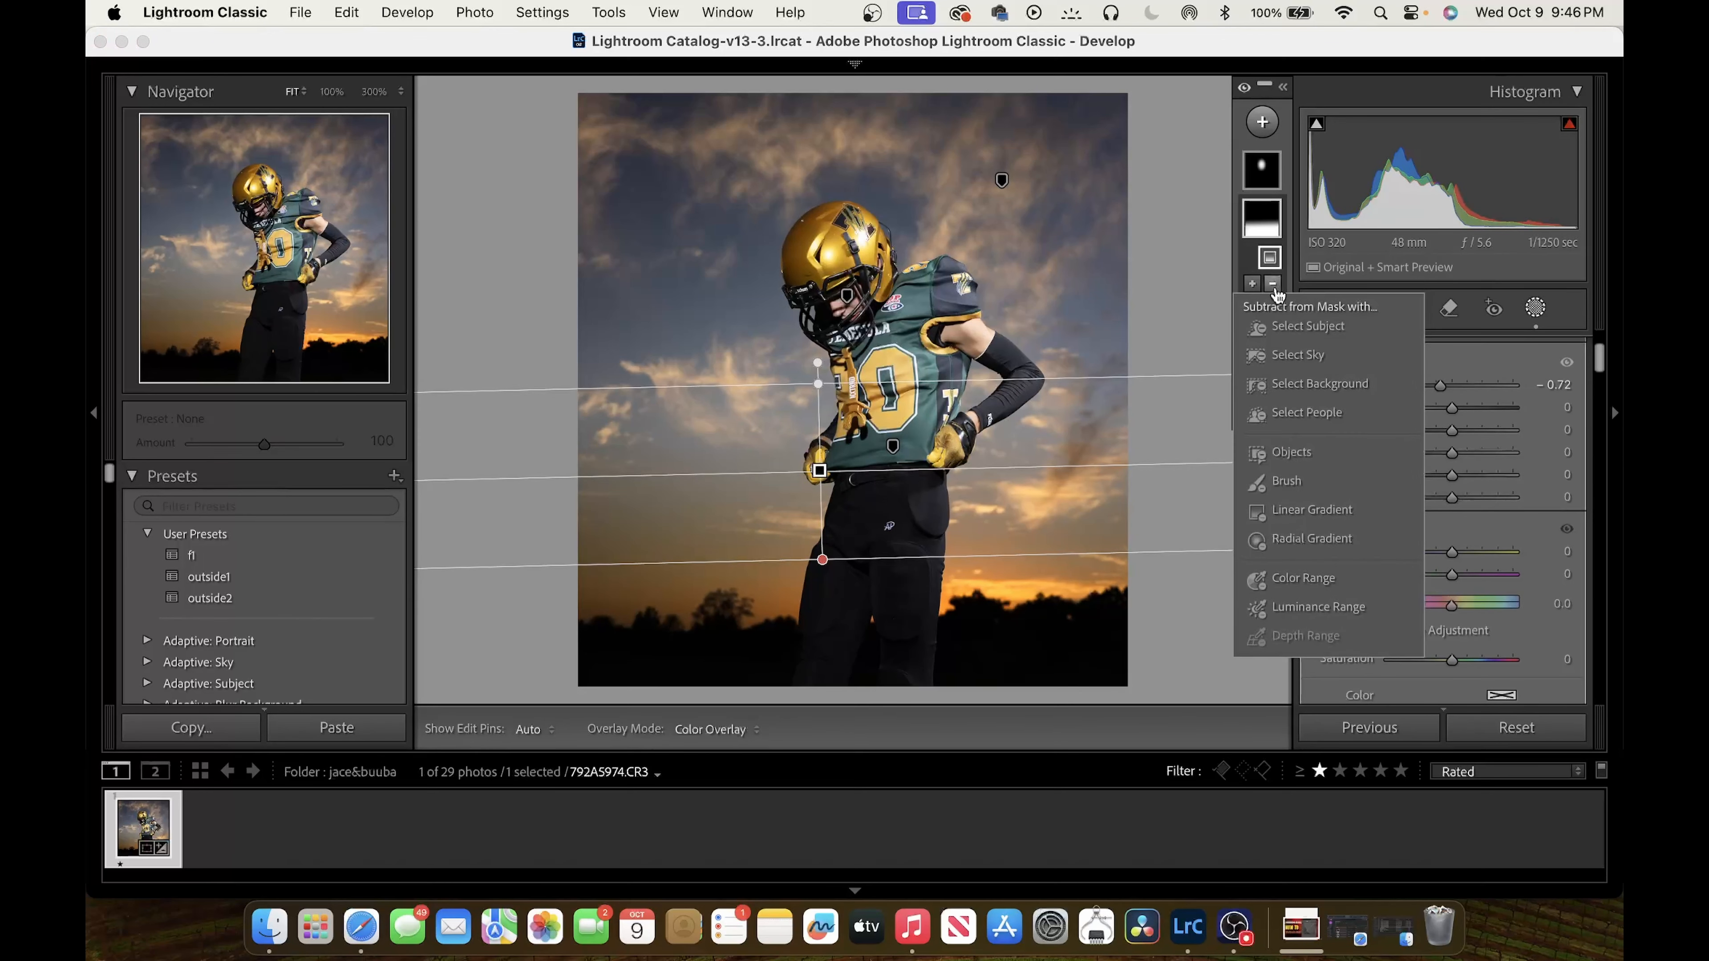
left_click(1295, 326)
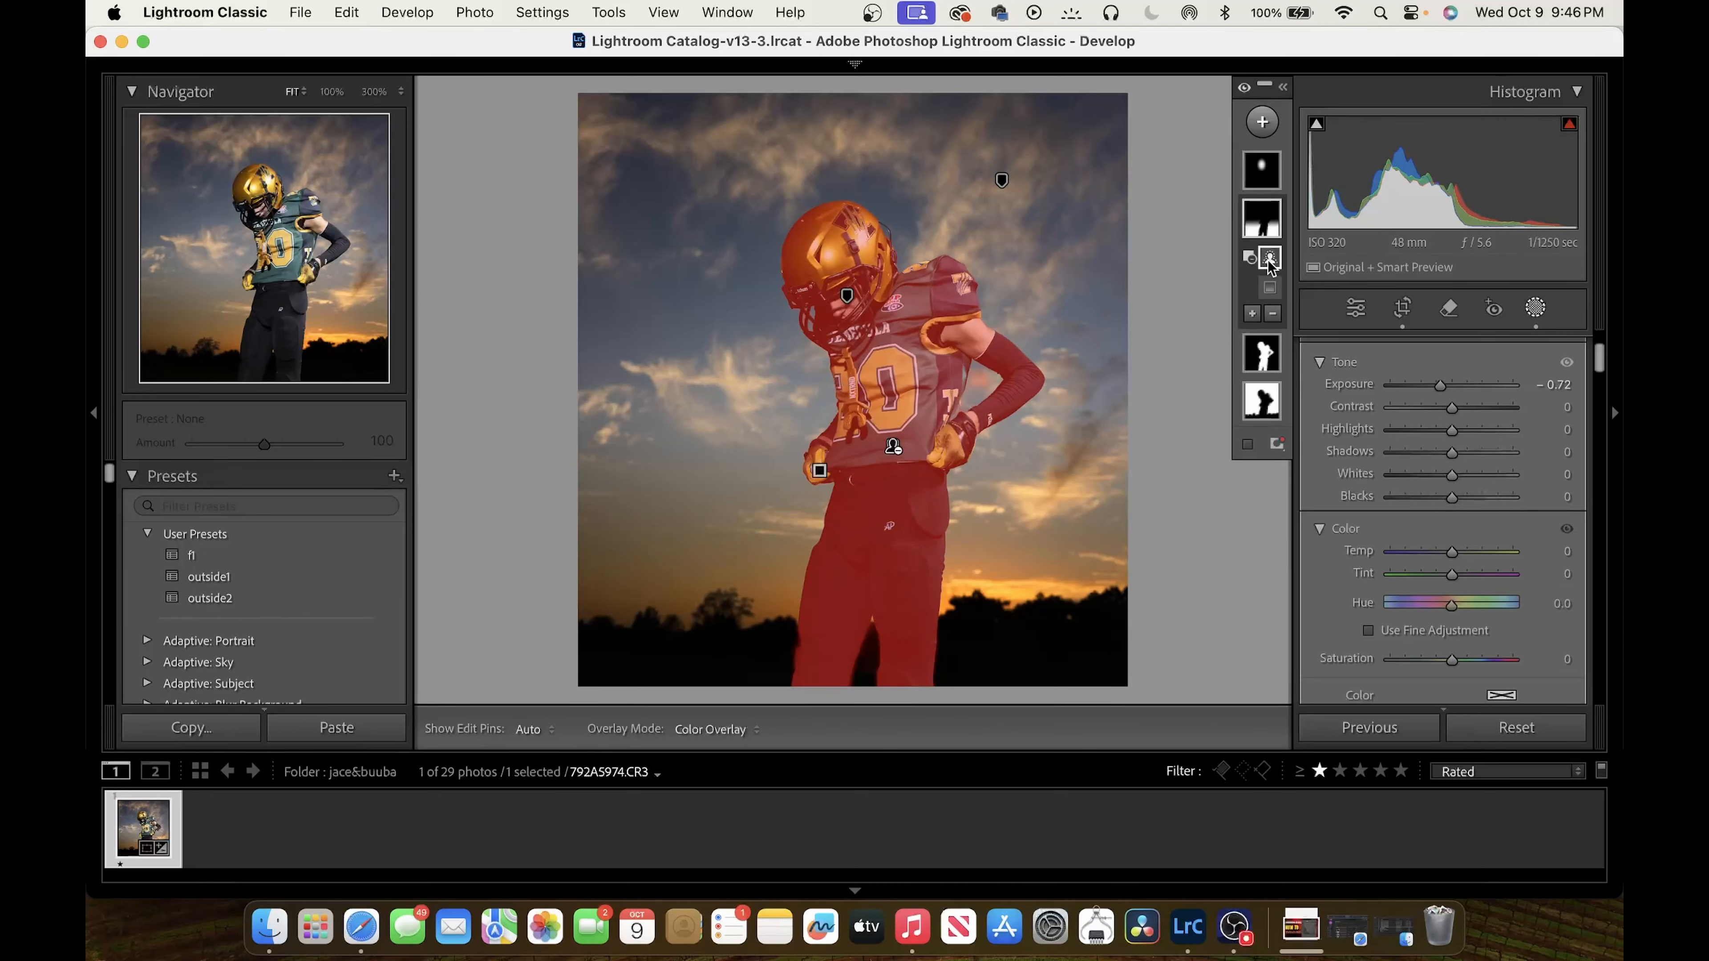
key("Delete")
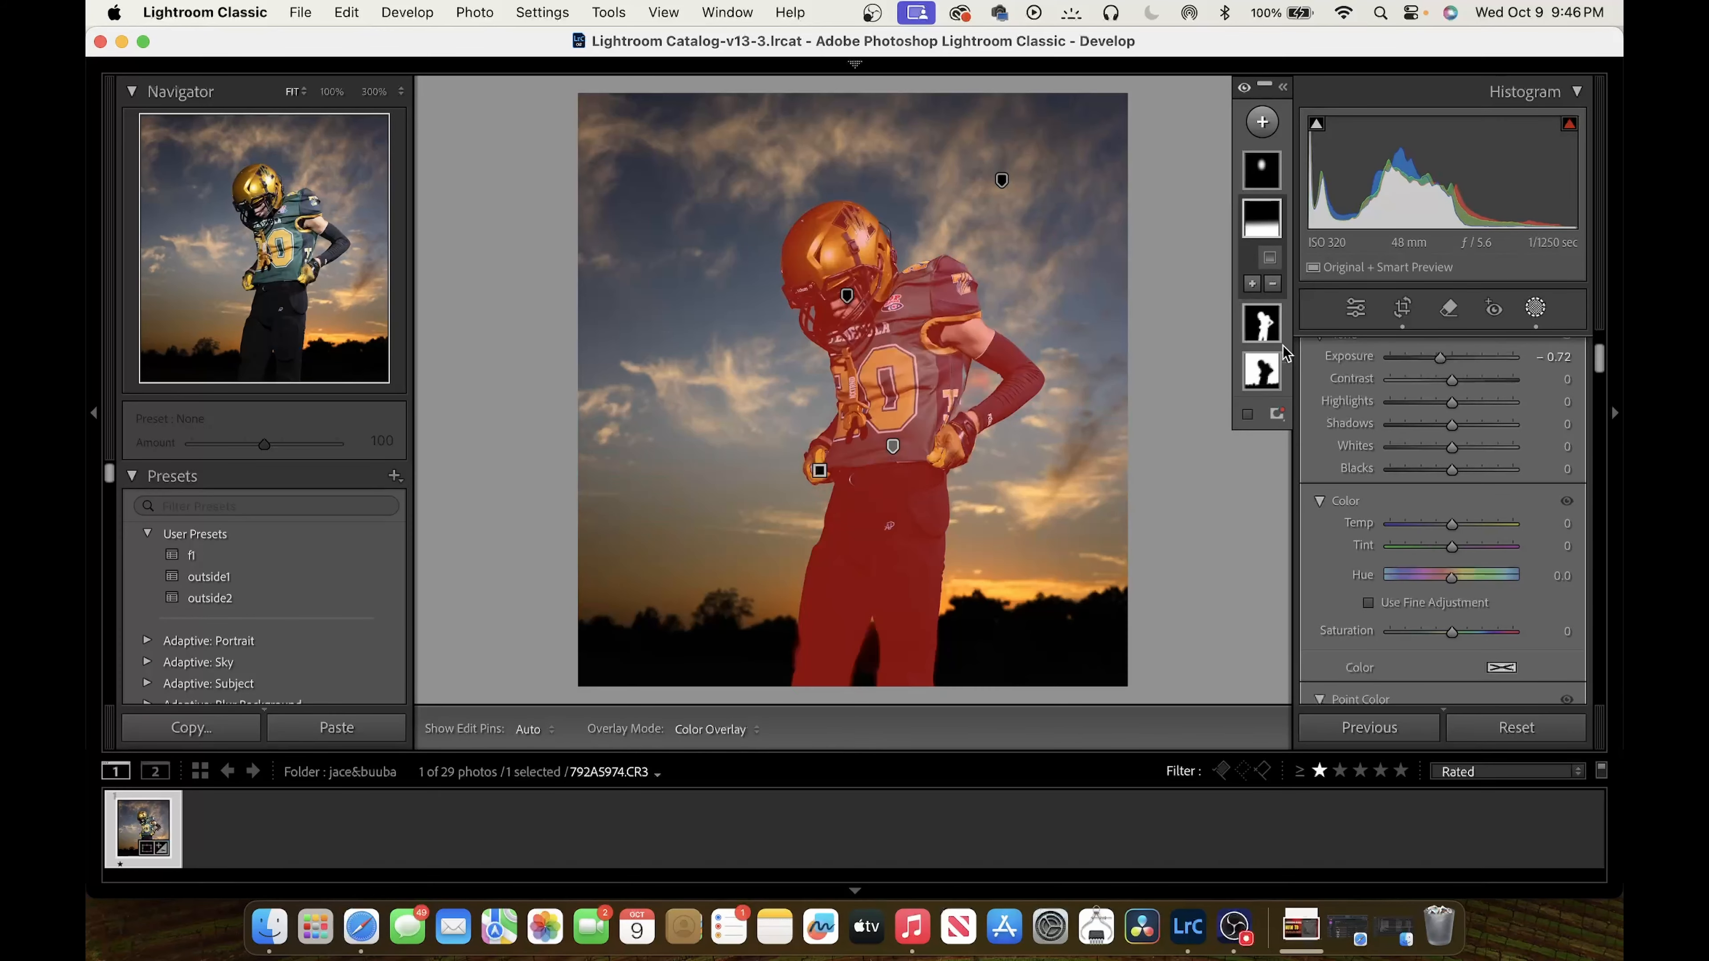
Try subtracting a radial gradient over the player's thighs from the linear gradient mask, and delete it
left_click(1268, 171)
left_click(1263, 273)
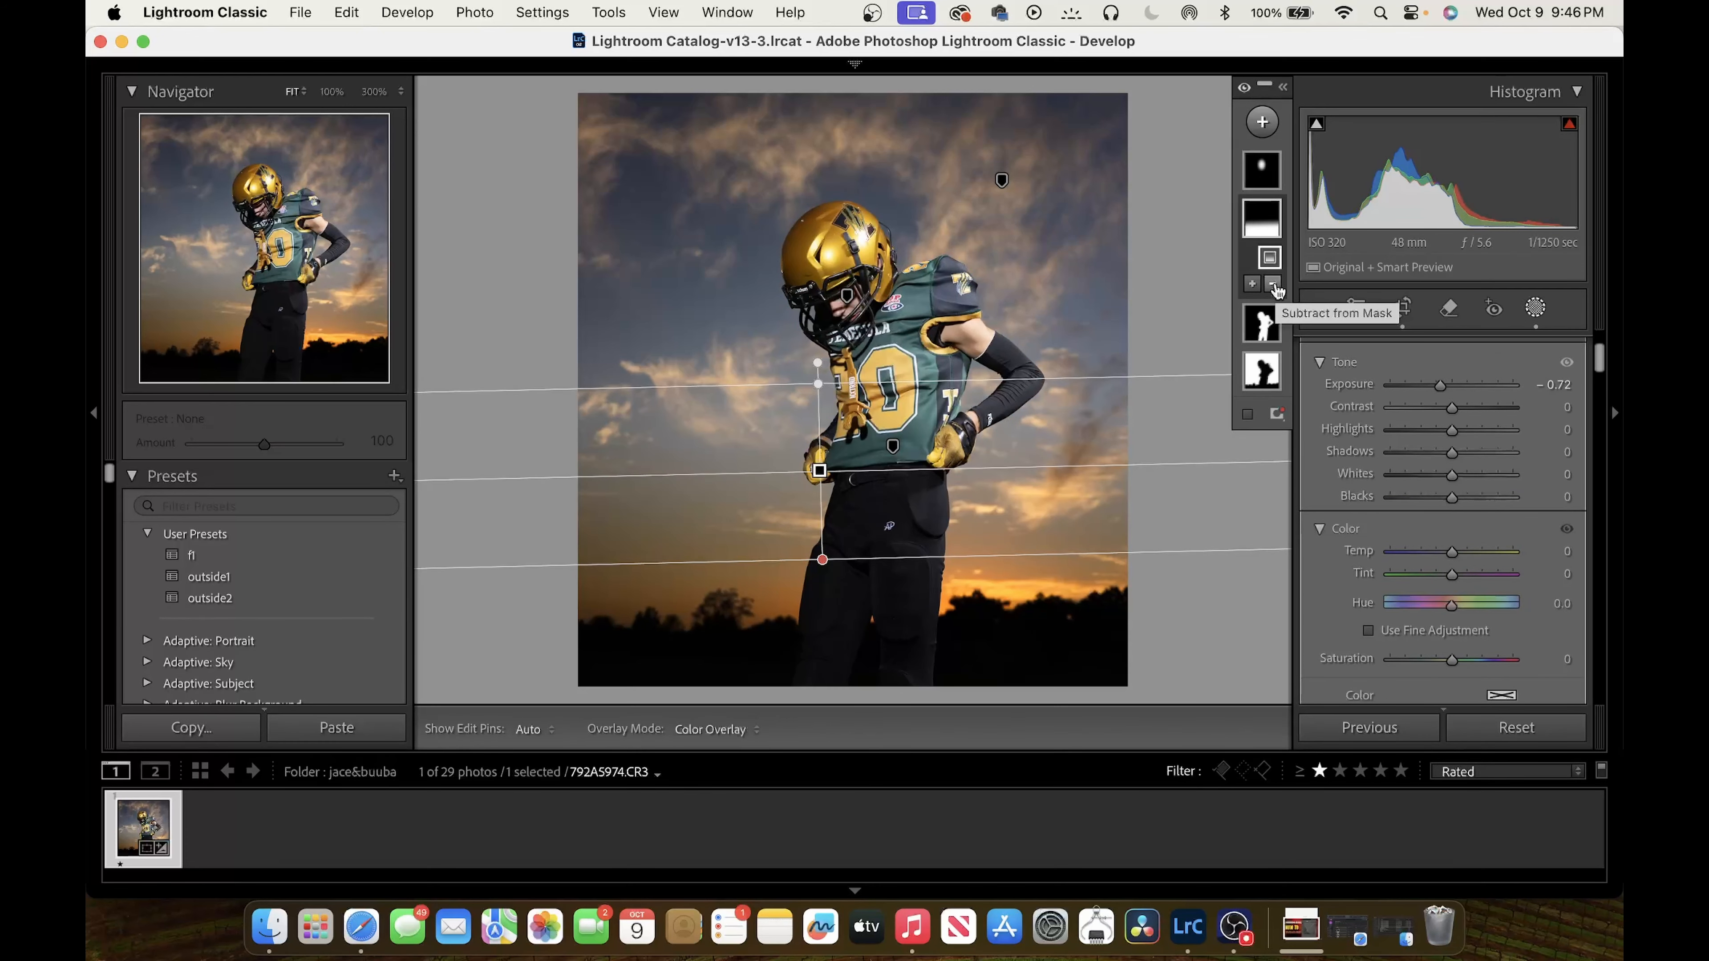
left_click(1273, 285)
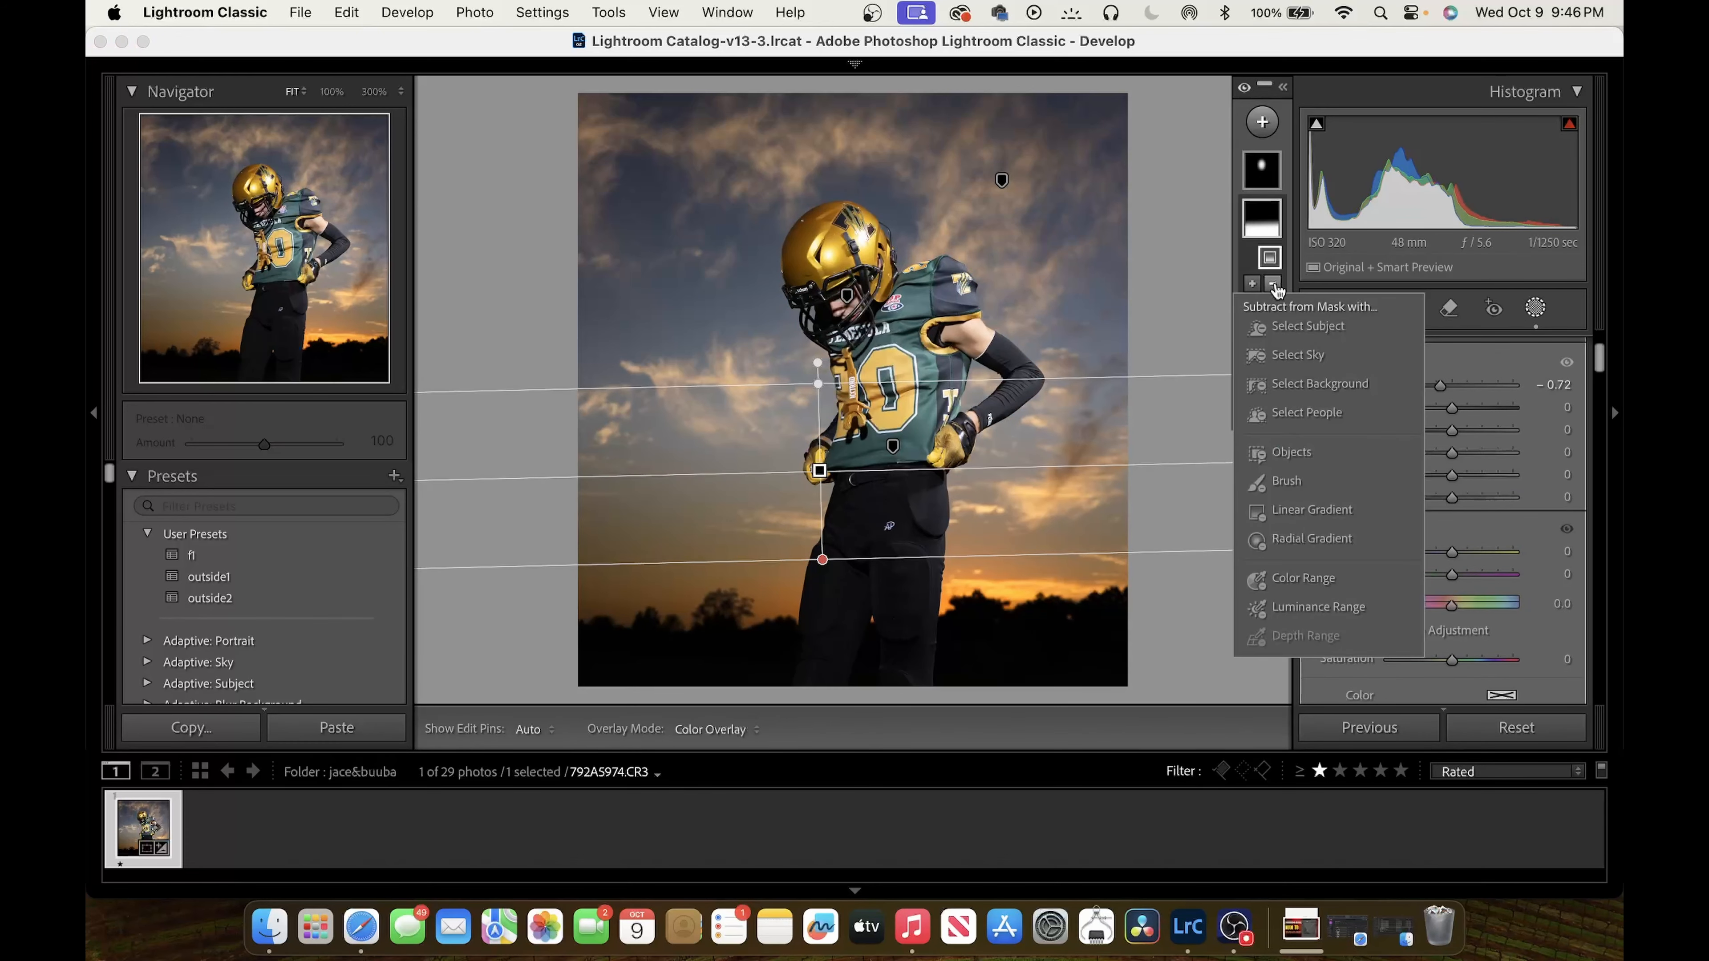
left_click(1294, 537)
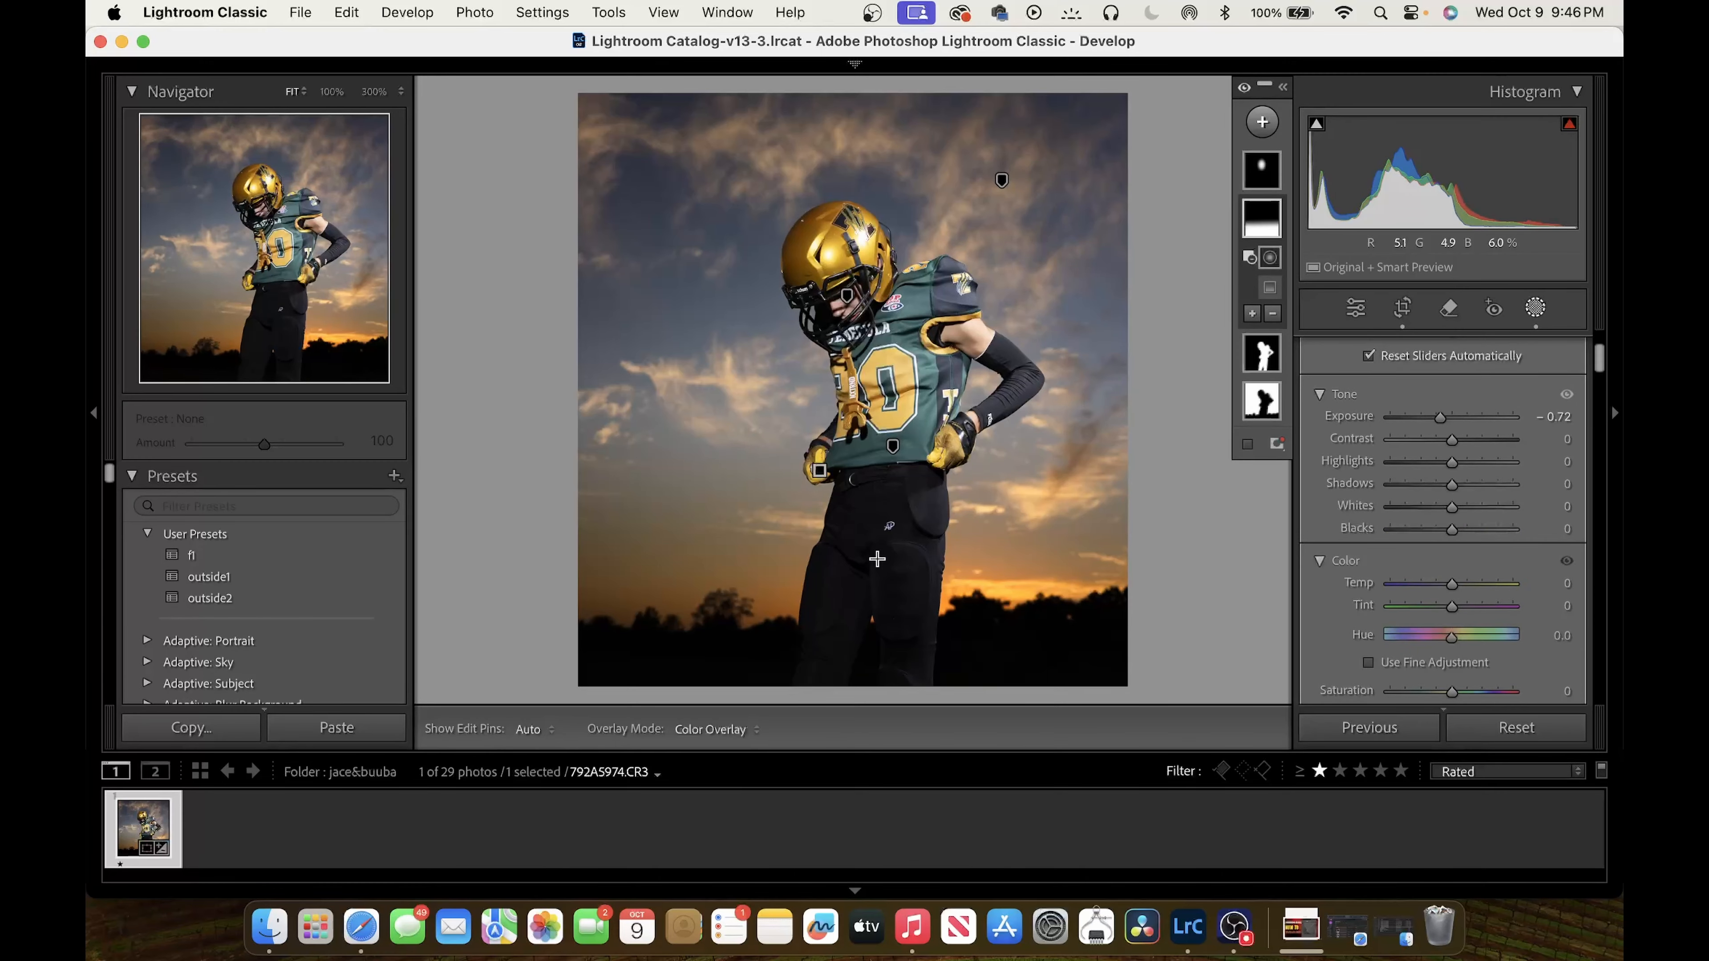
left_click_drag(877, 561, 1005, 634)
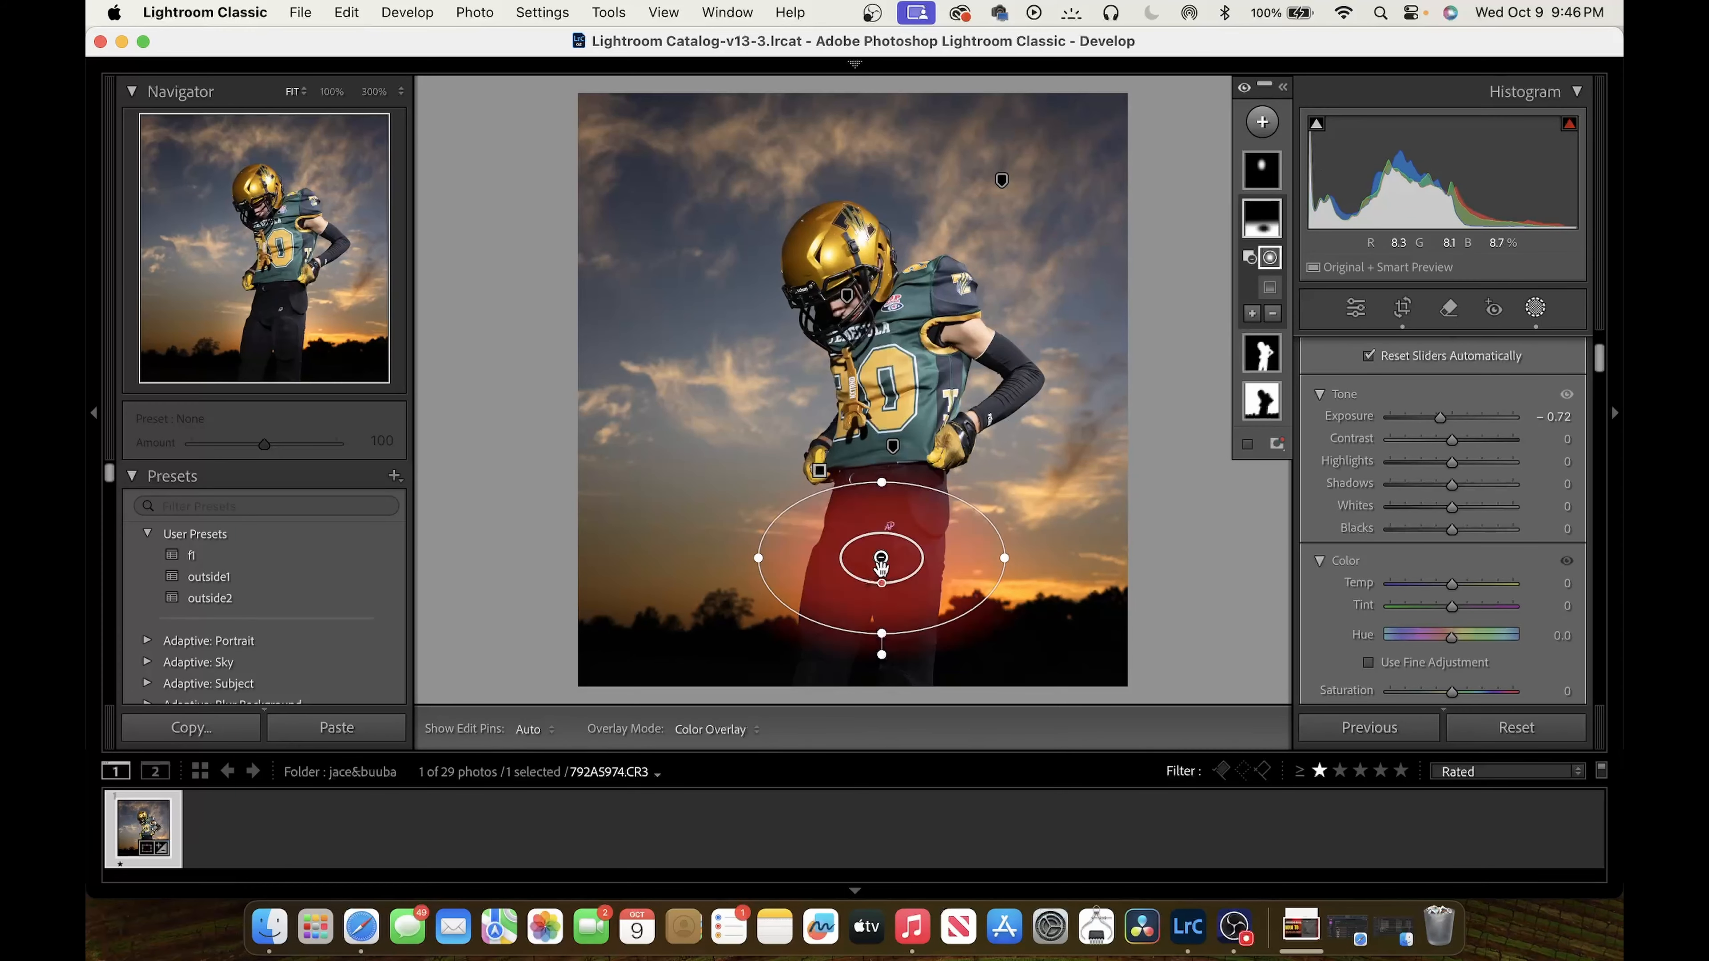
key("Delete")
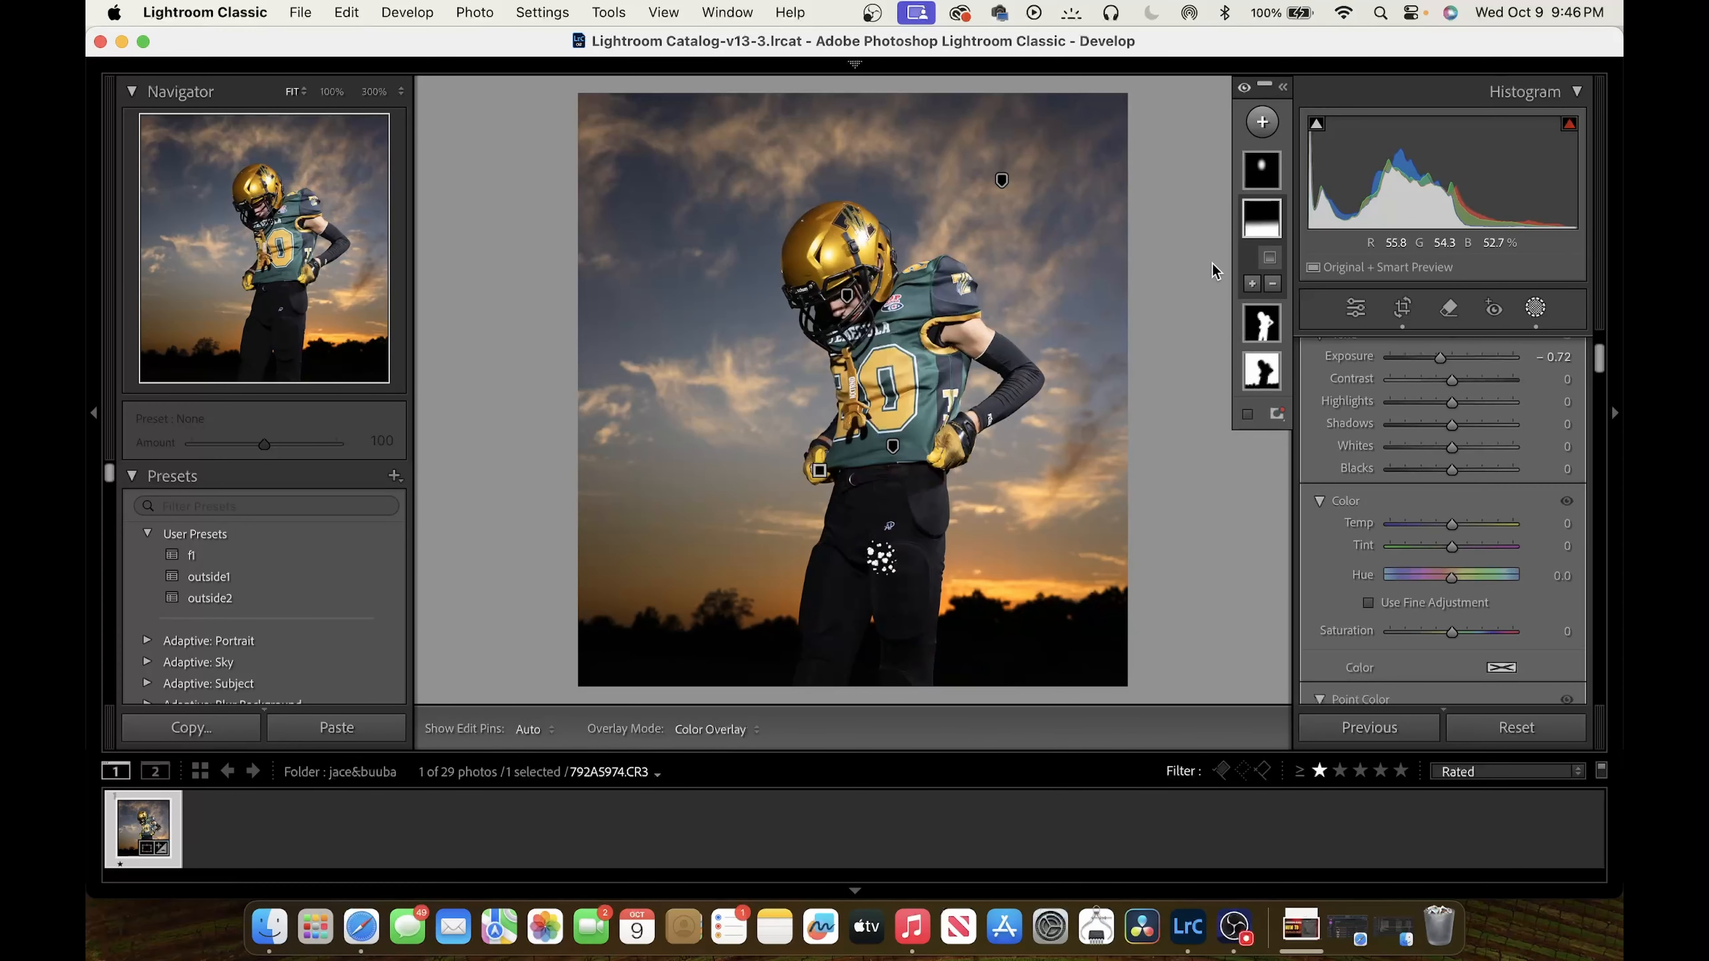
Add the subject to the linear gradient mask and set the mask's exposure to -0.11
left_click(1252, 284)
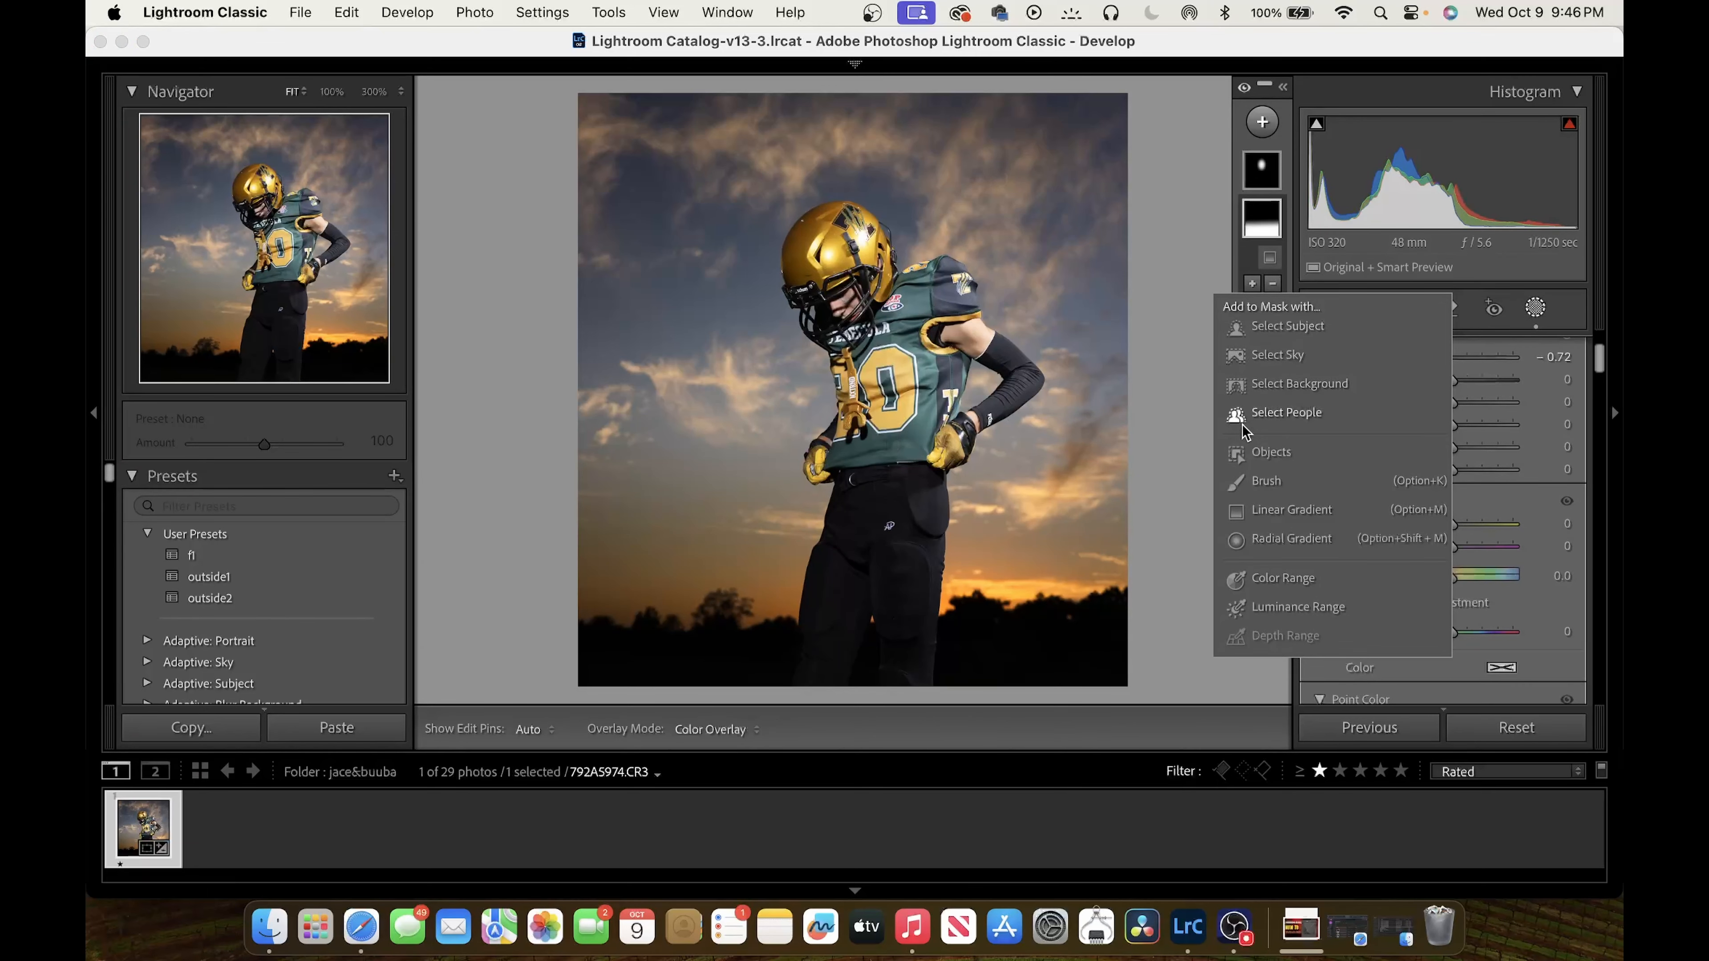
left_click(1274, 327)
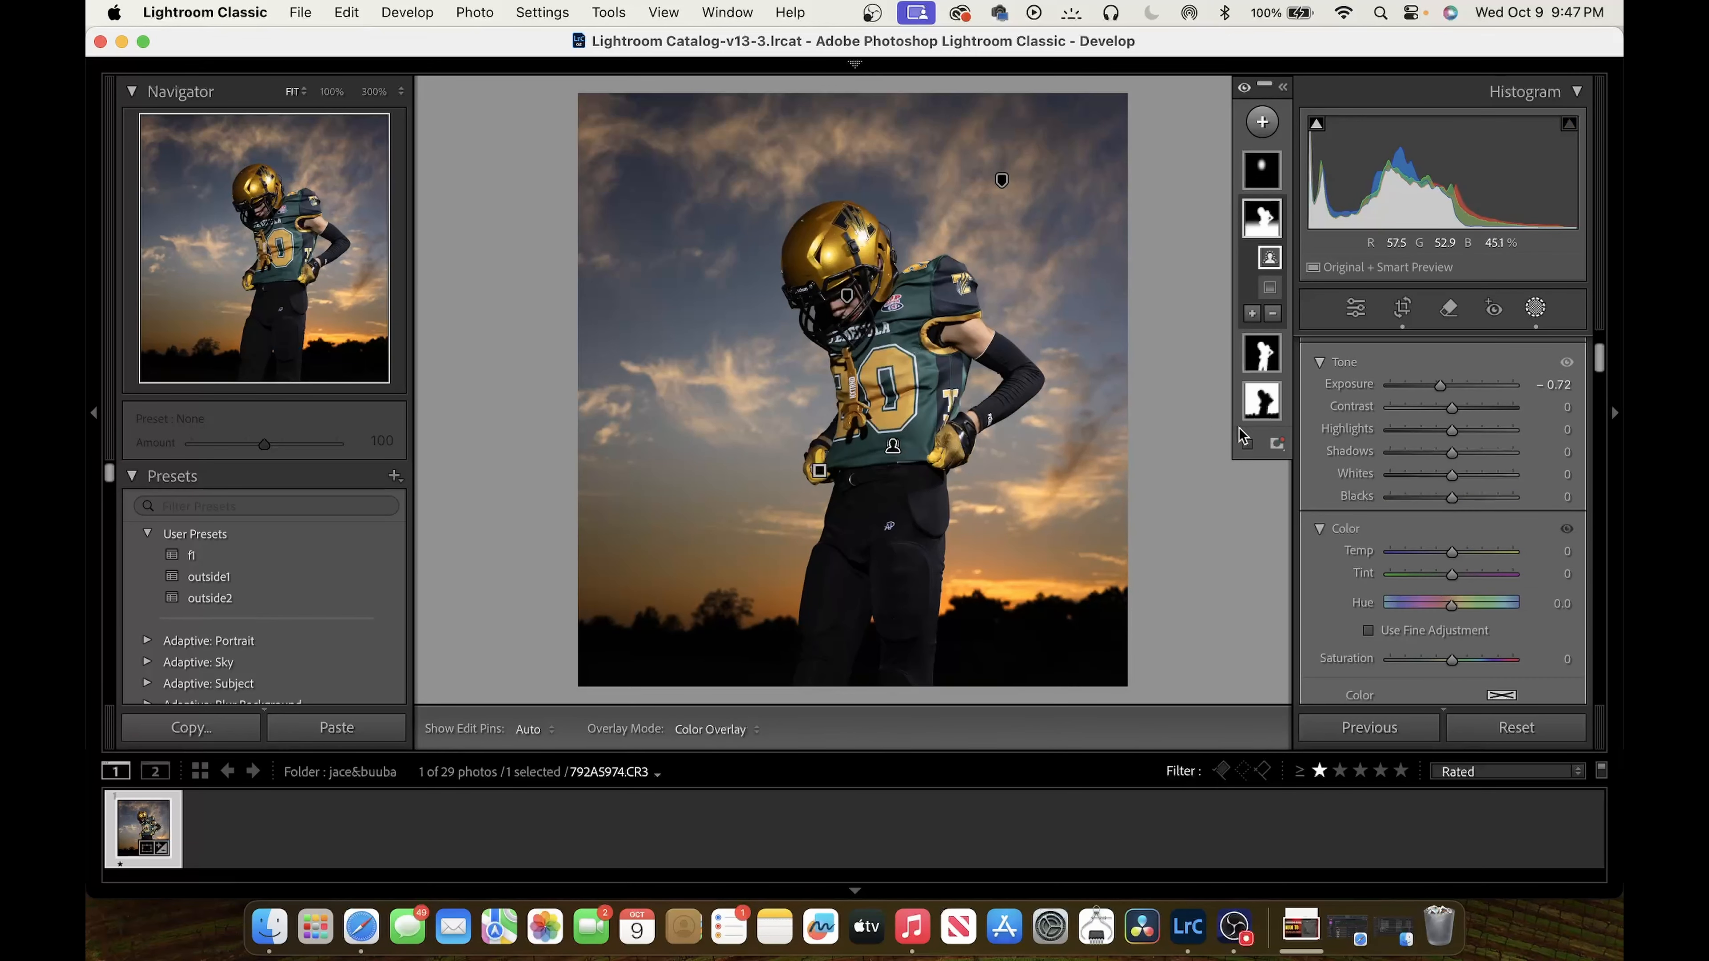
left_click_drag(1439, 385, 1459, 383)
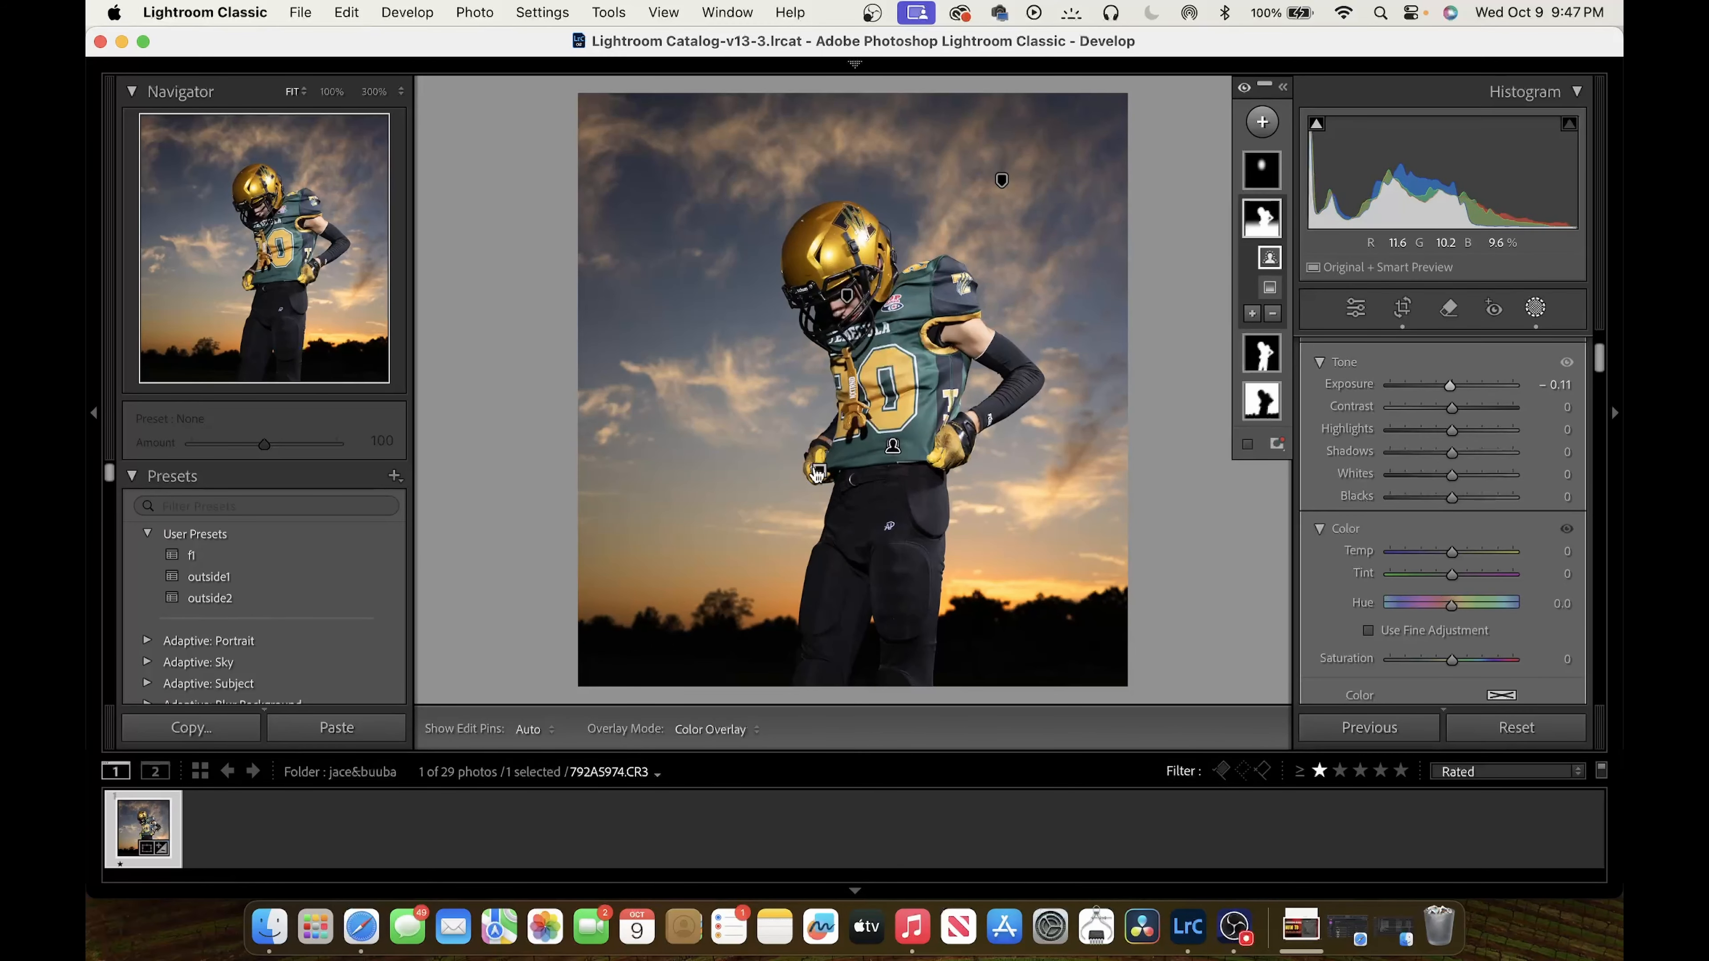
Set the horizontal linear gradient mask's exposure to -0.01 and delete the subject component added to it
left_click(818, 472)
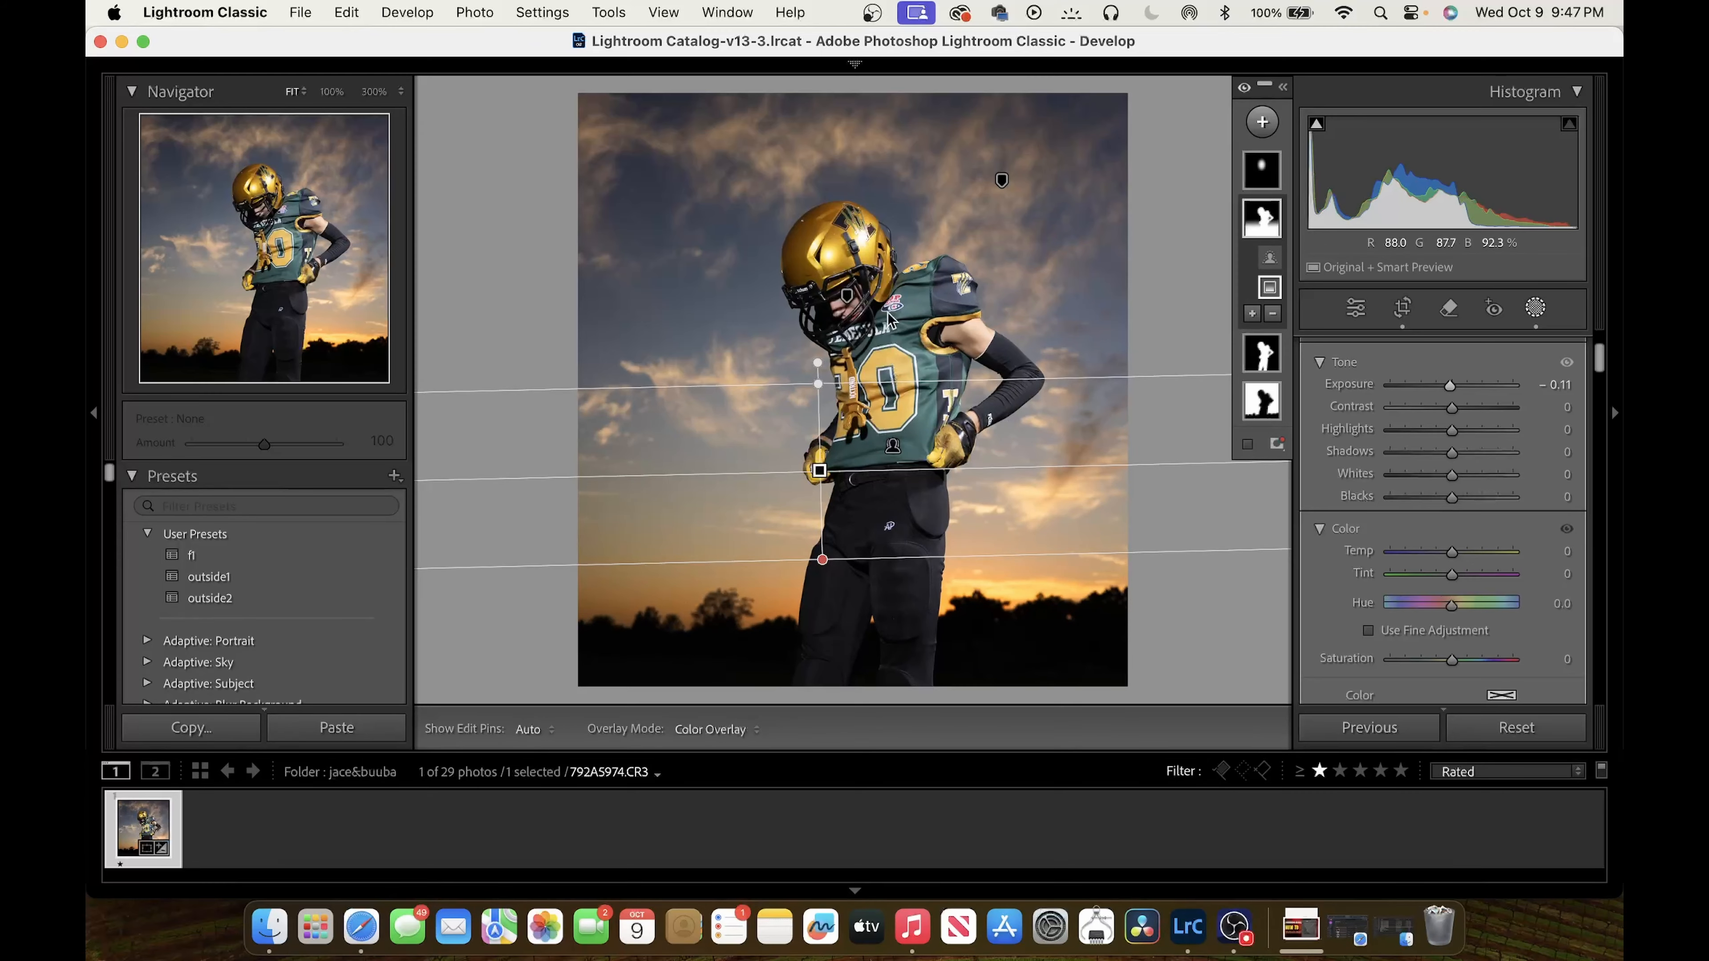
left_click_drag(1427, 385, 1452, 388)
left_click(1275, 219)
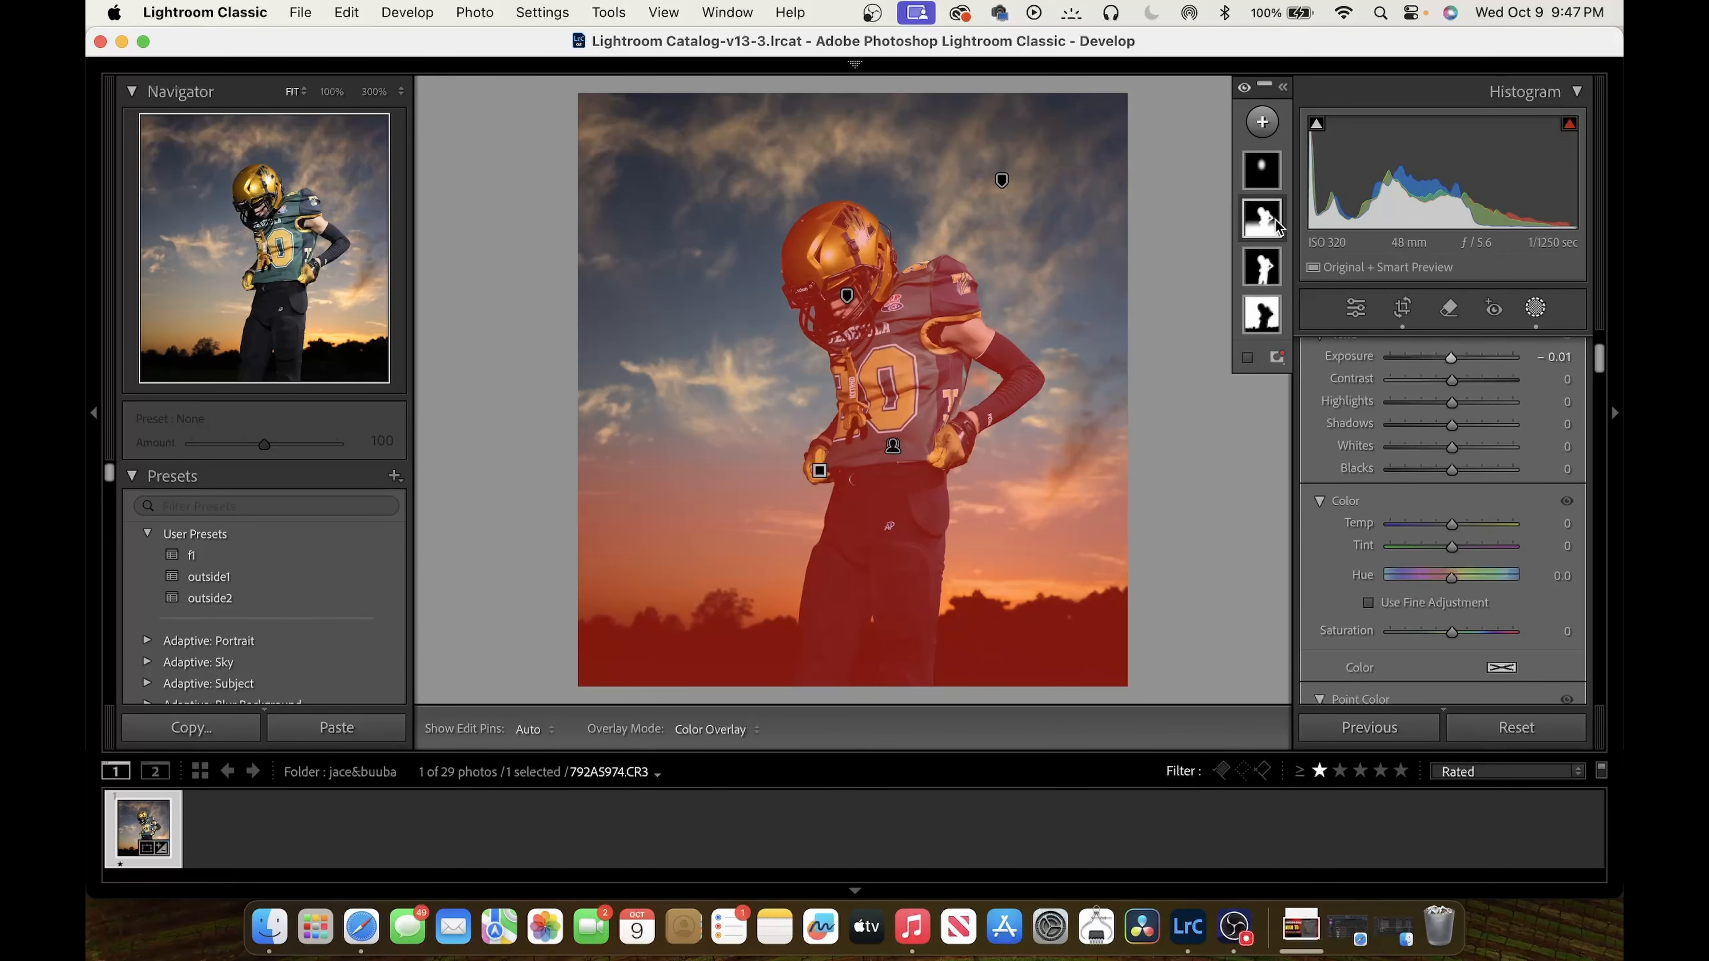
left_click(1274, 218)
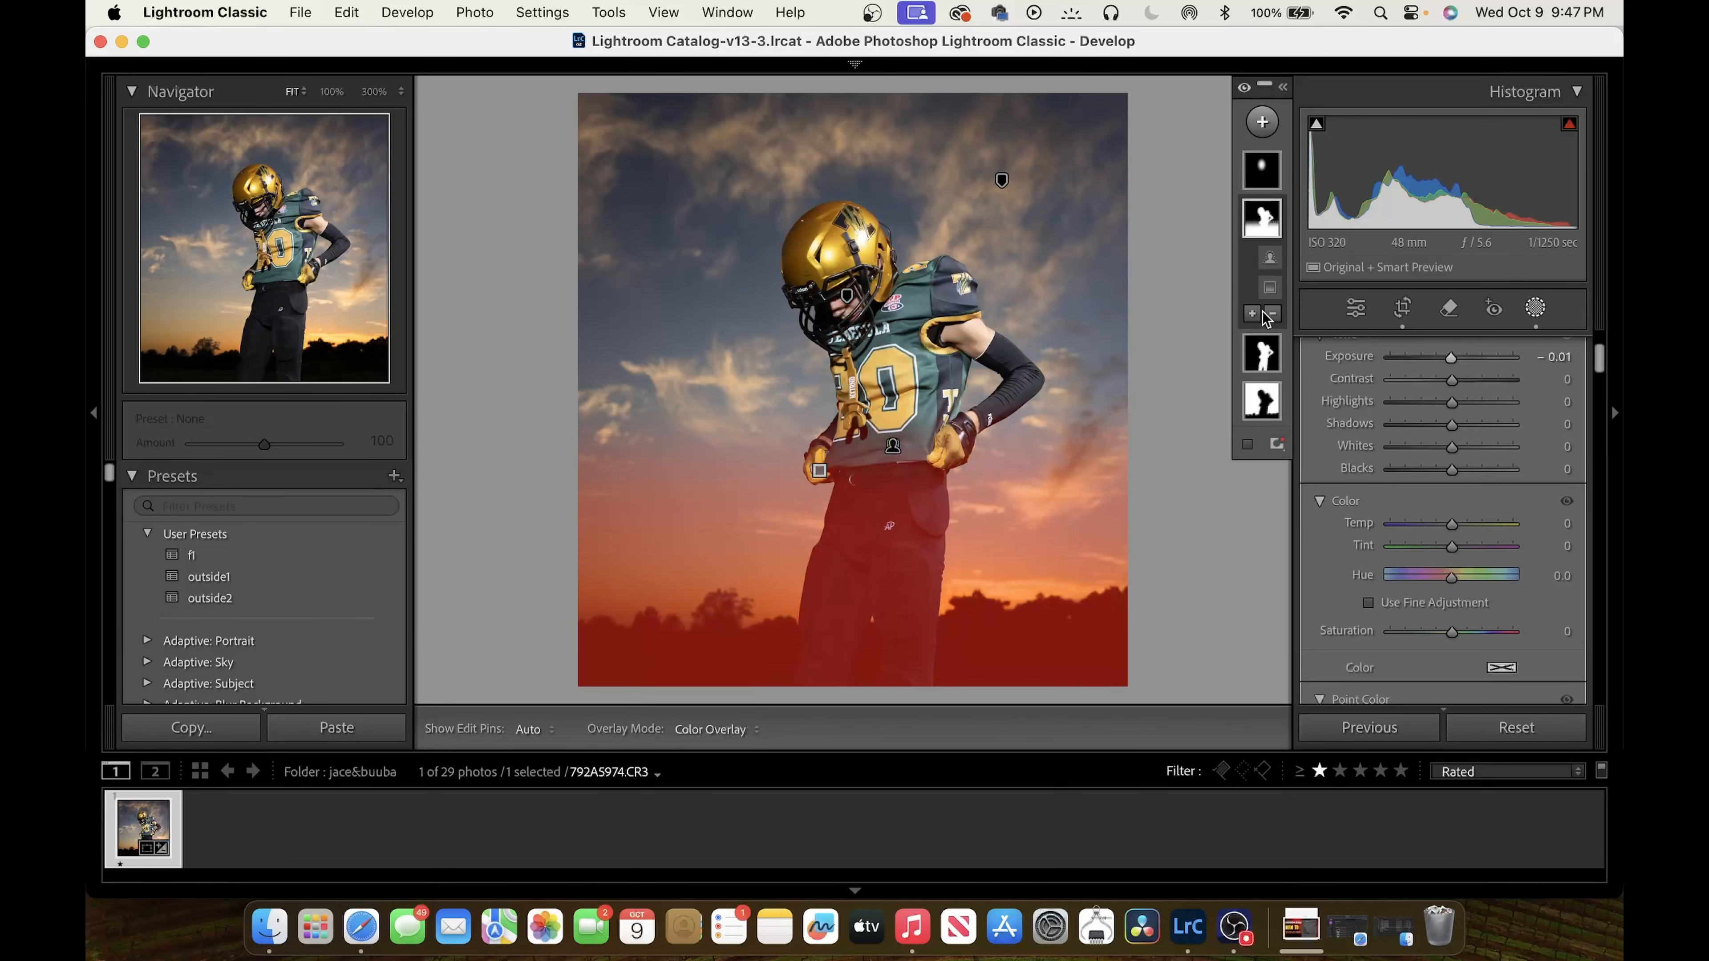
left_click(1270, 259)
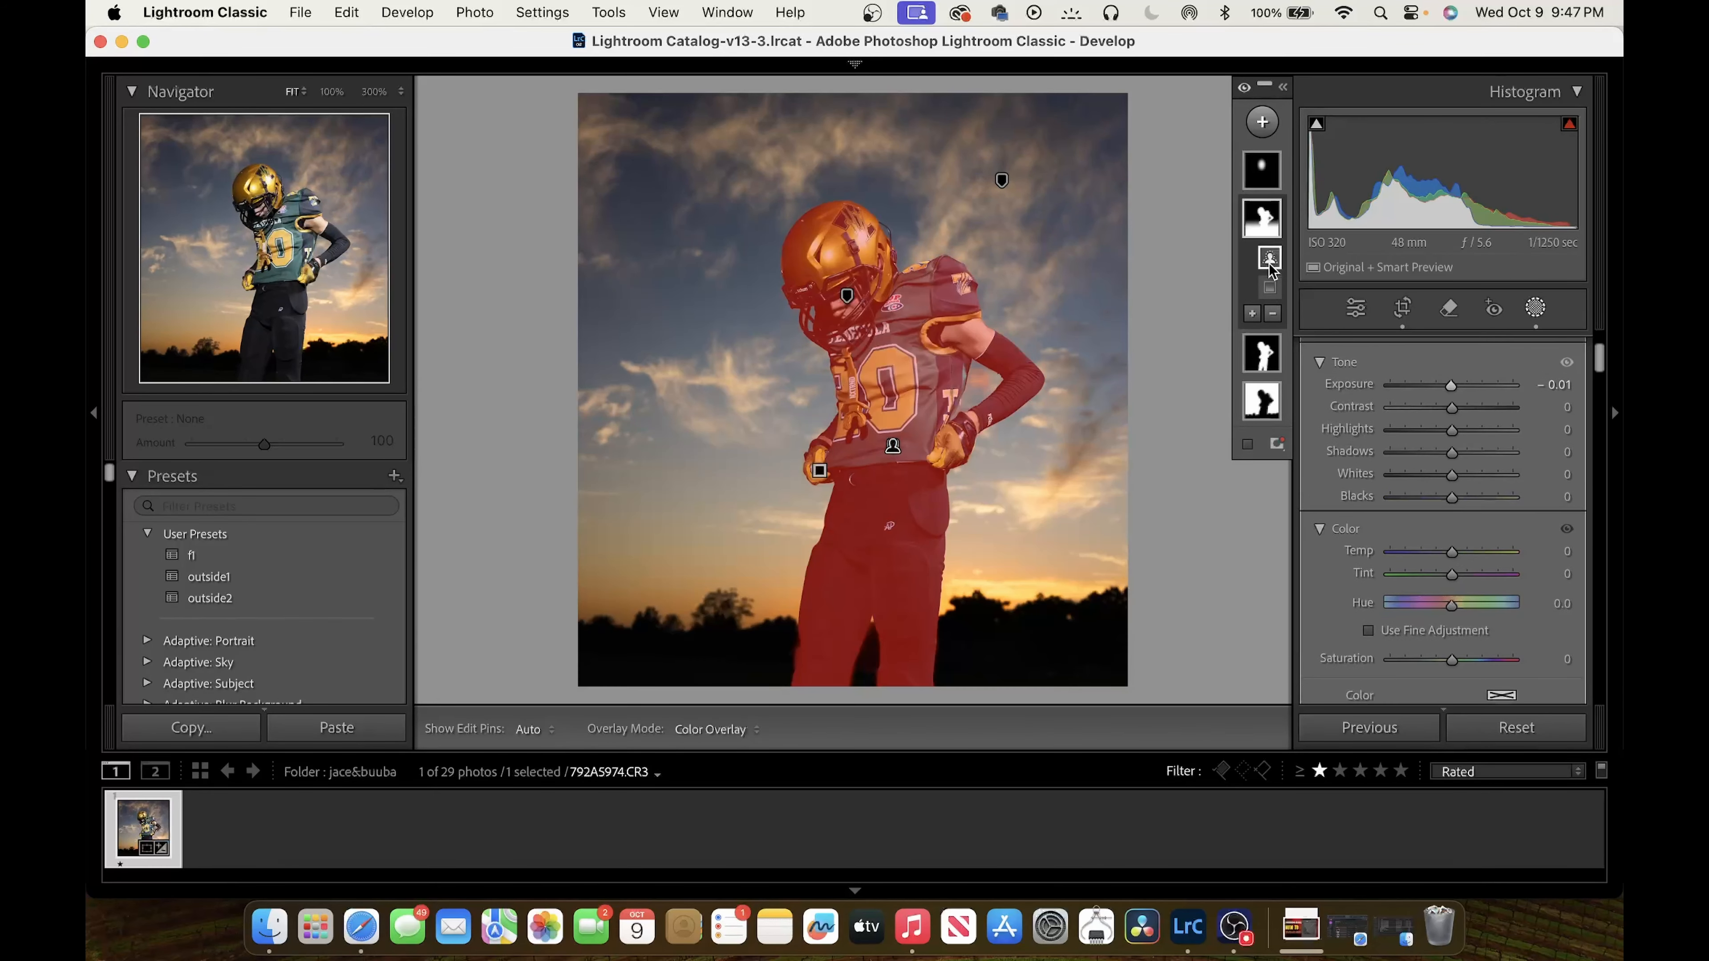
key("BackSpace")
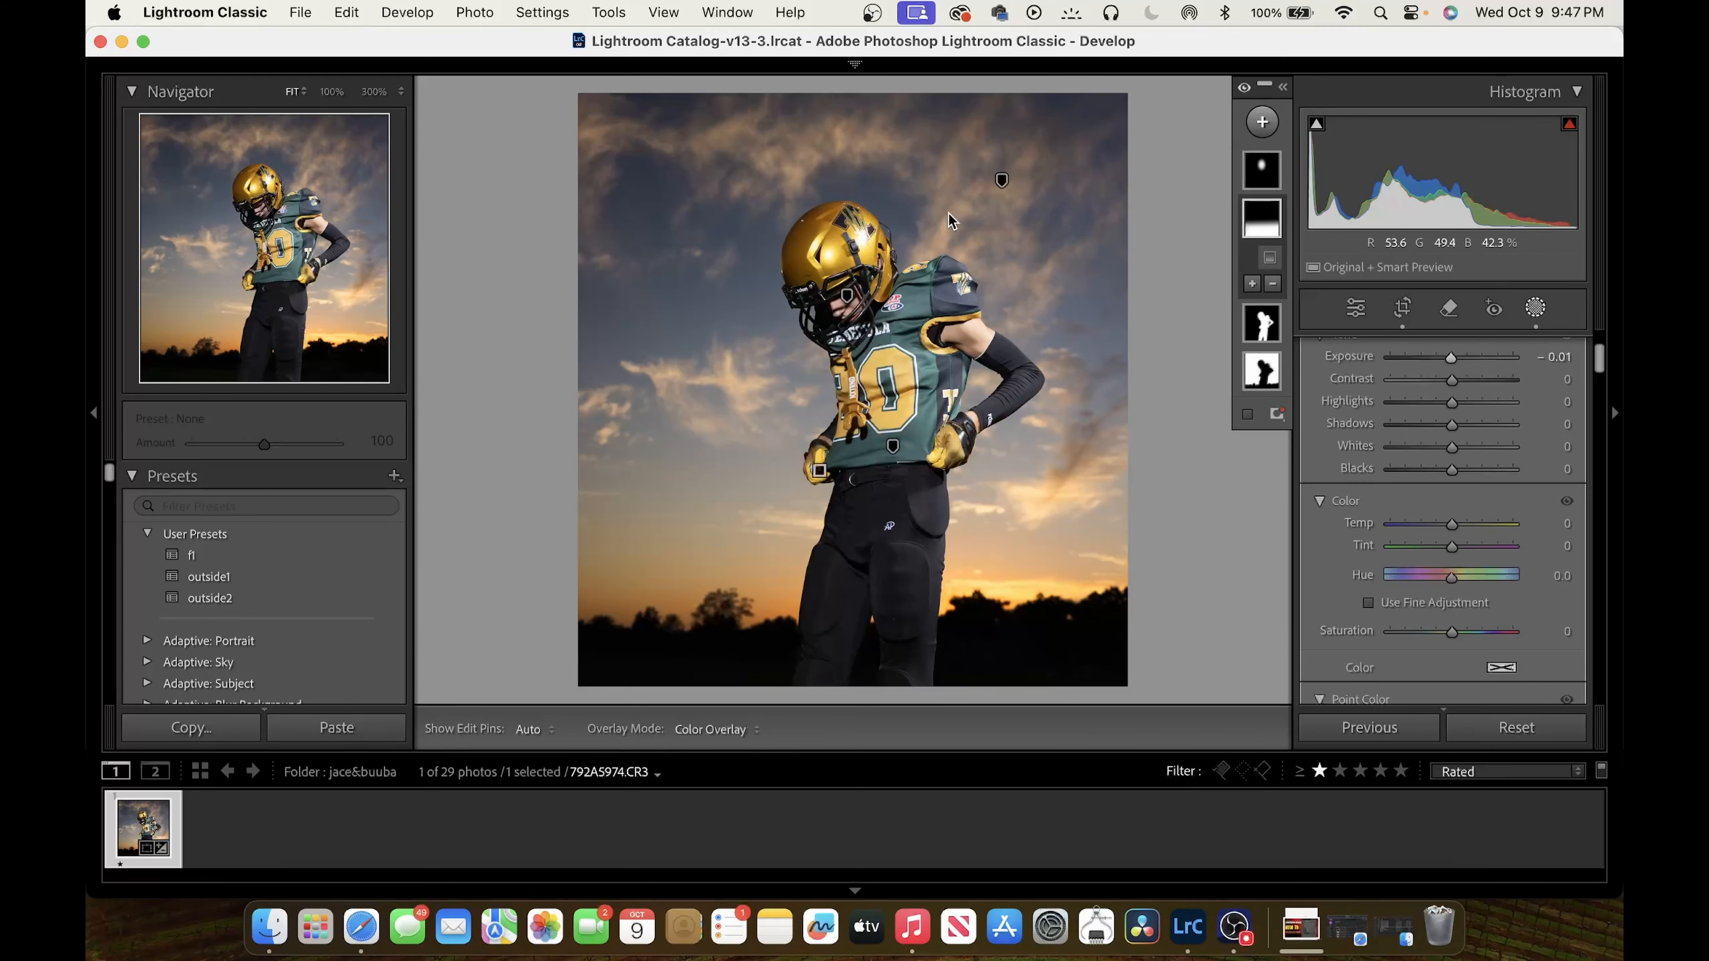
Add a diagonal linear gradient mask from the photo's upper-right sky across the helmet toward the left edge, with exposure -0.40
left_click(1263, 122)
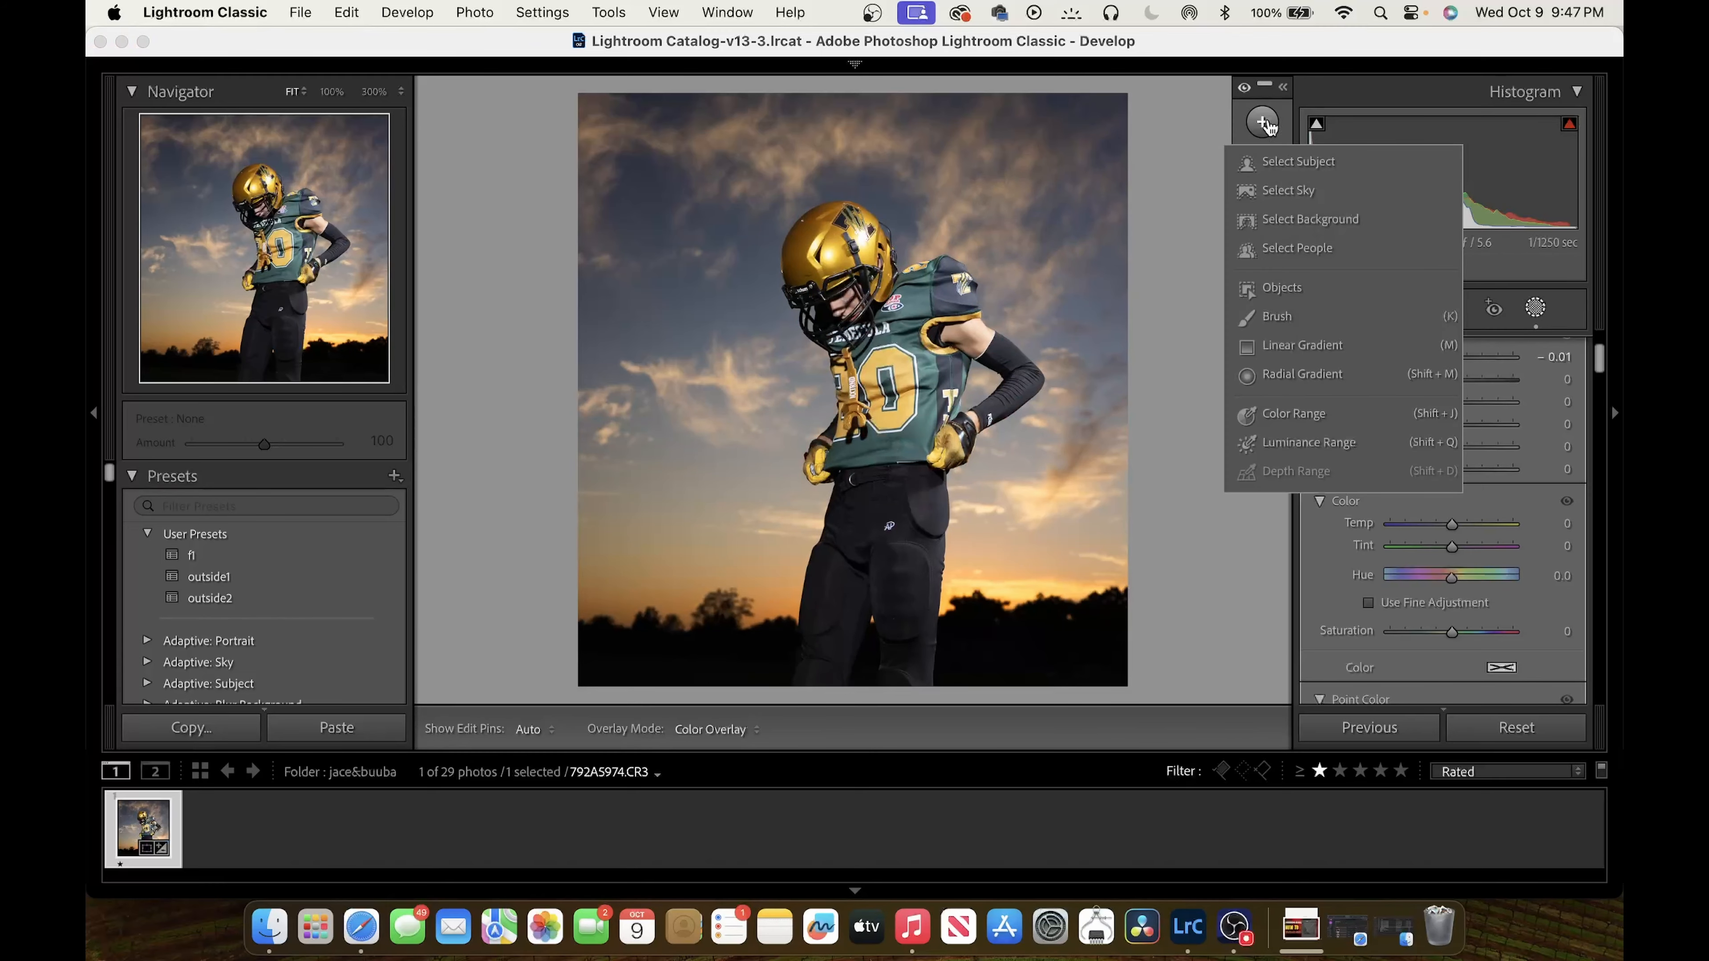
left_click(1282, 352)
left_click_drag(1057, 165, 687, 359)
left_click_drag(1446, 385, 1442, 387)
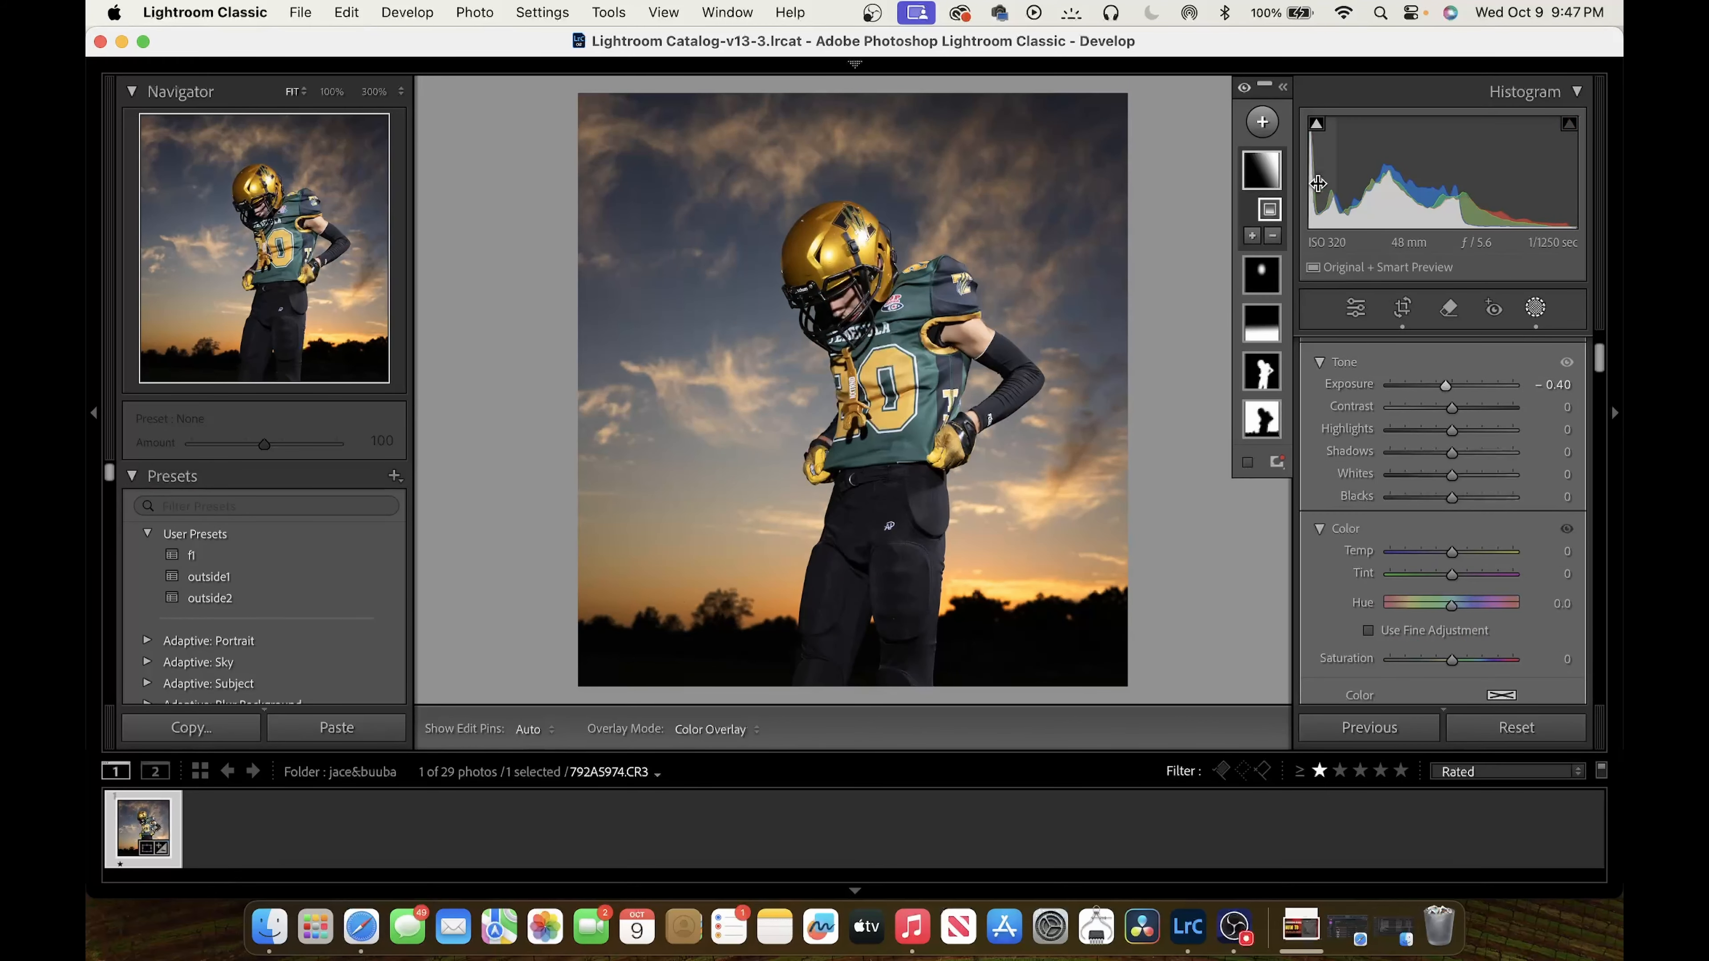
Add a diagonal linear gradient from the photo's left side, set its exposure to 0.54, and shift it up and right toward the player's chest
left_click(1262, 121)
left_click(1290, 343)
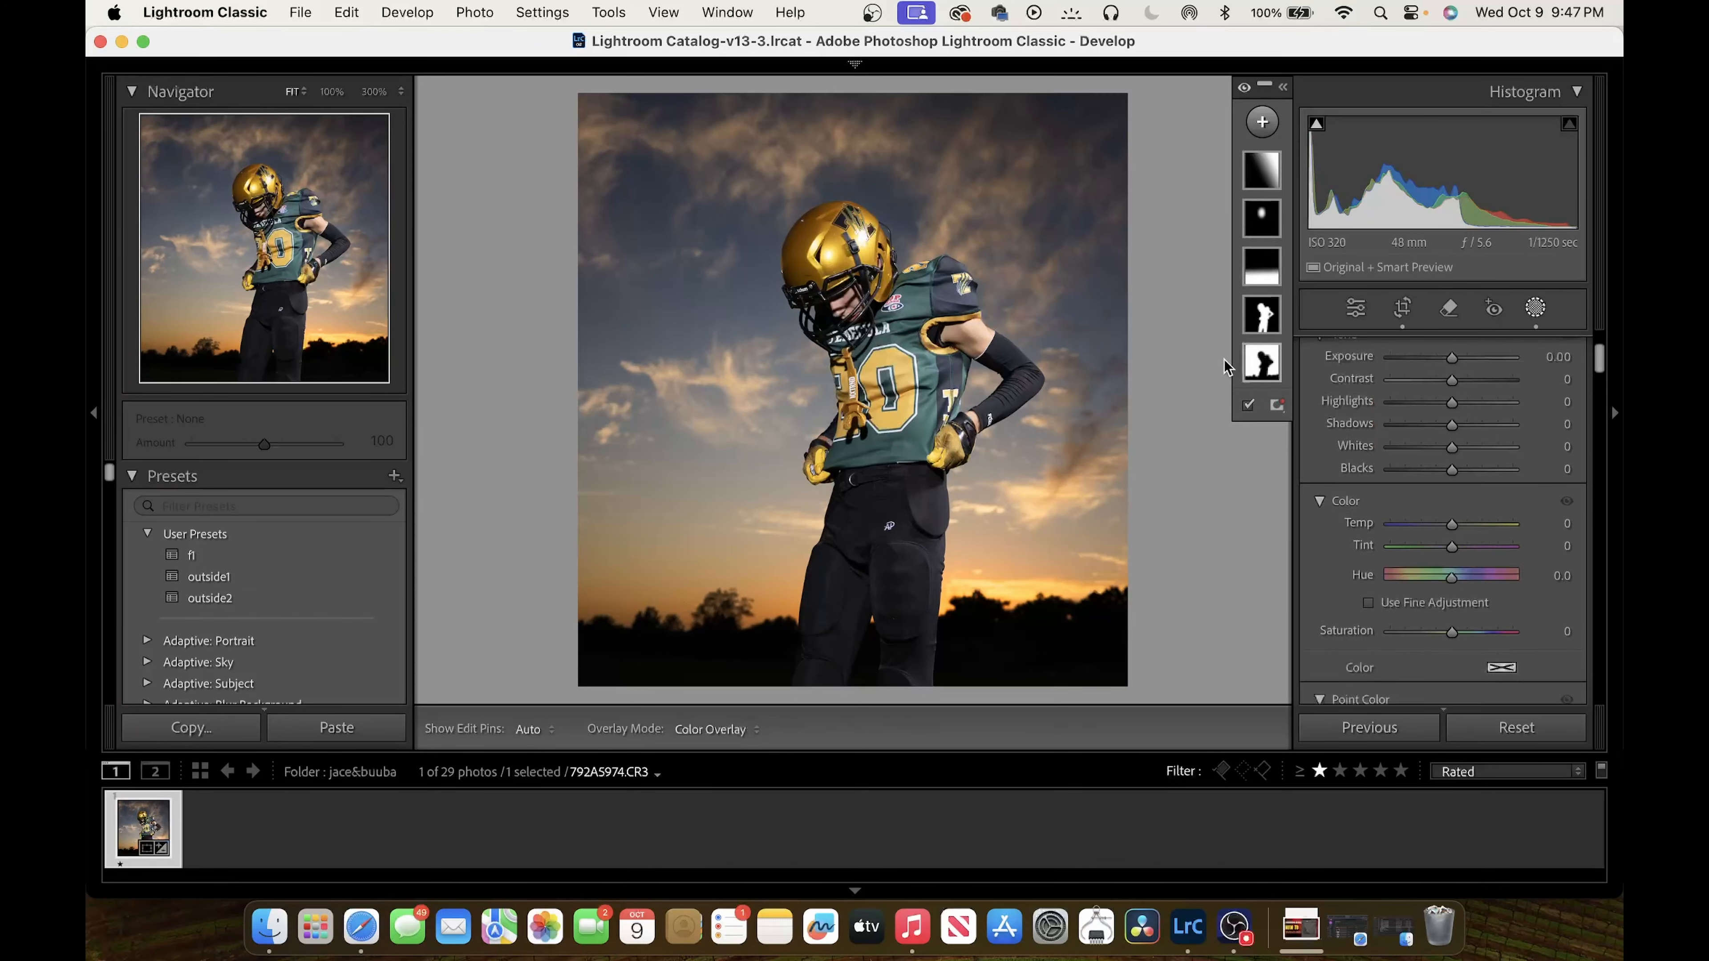
left_click_drag(643, 495, 915, 306)
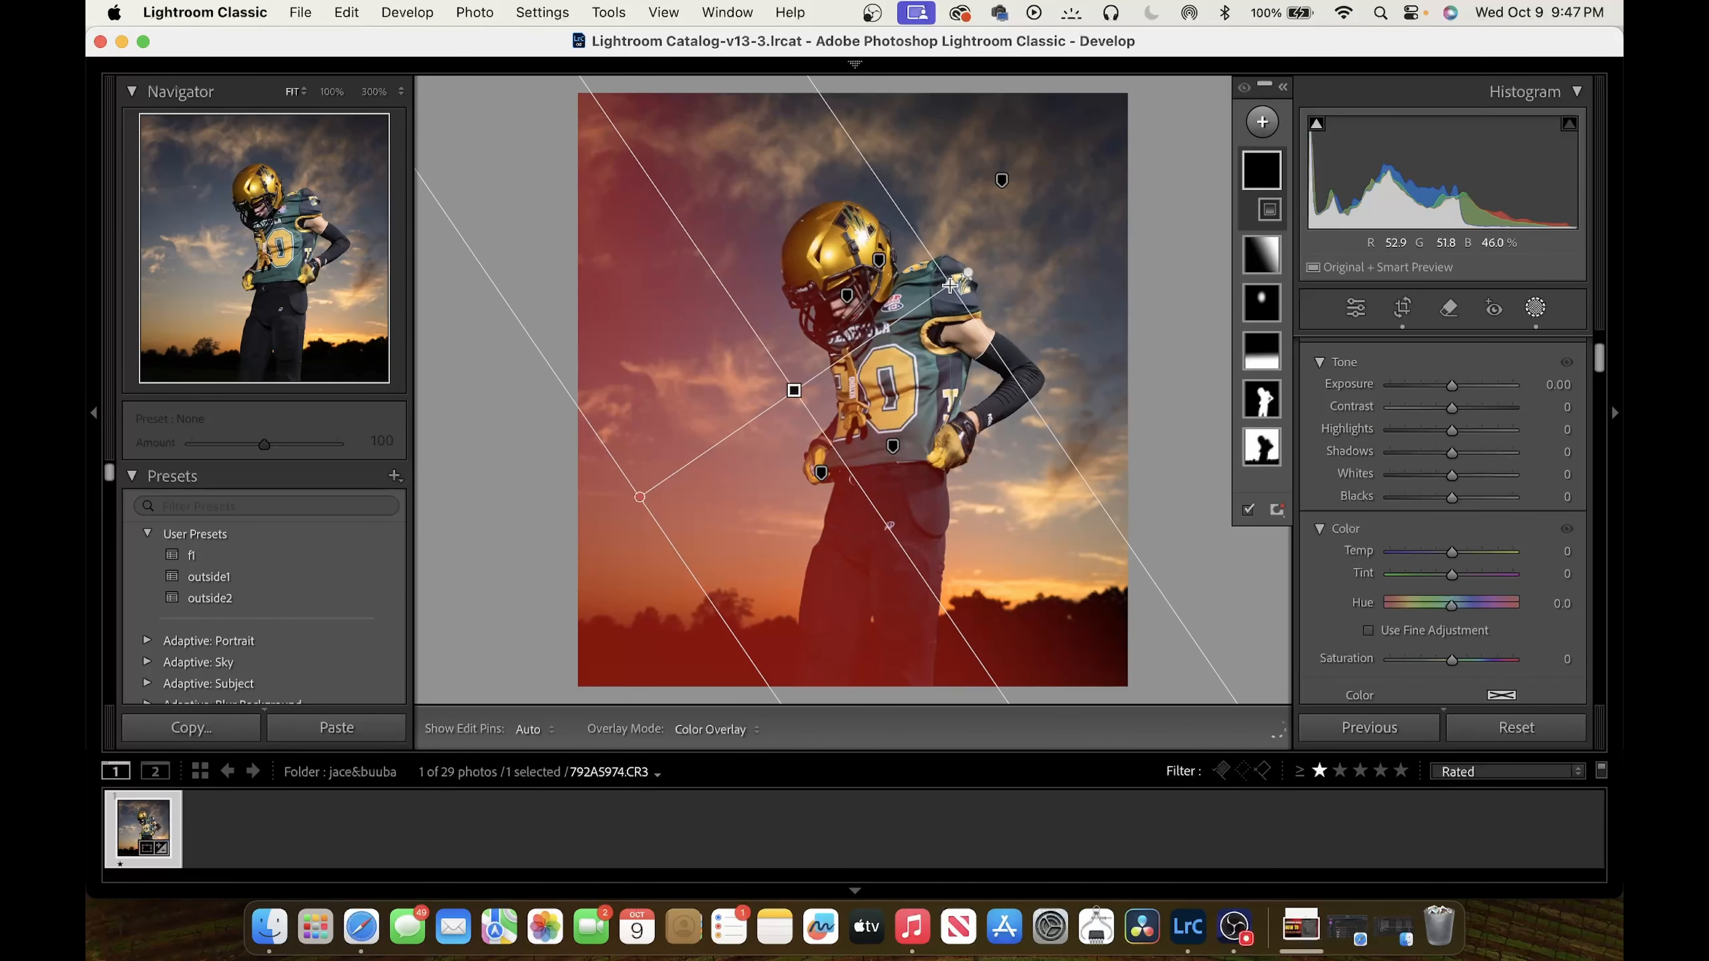
left_click_drag(1451, 387, 1460, 386)
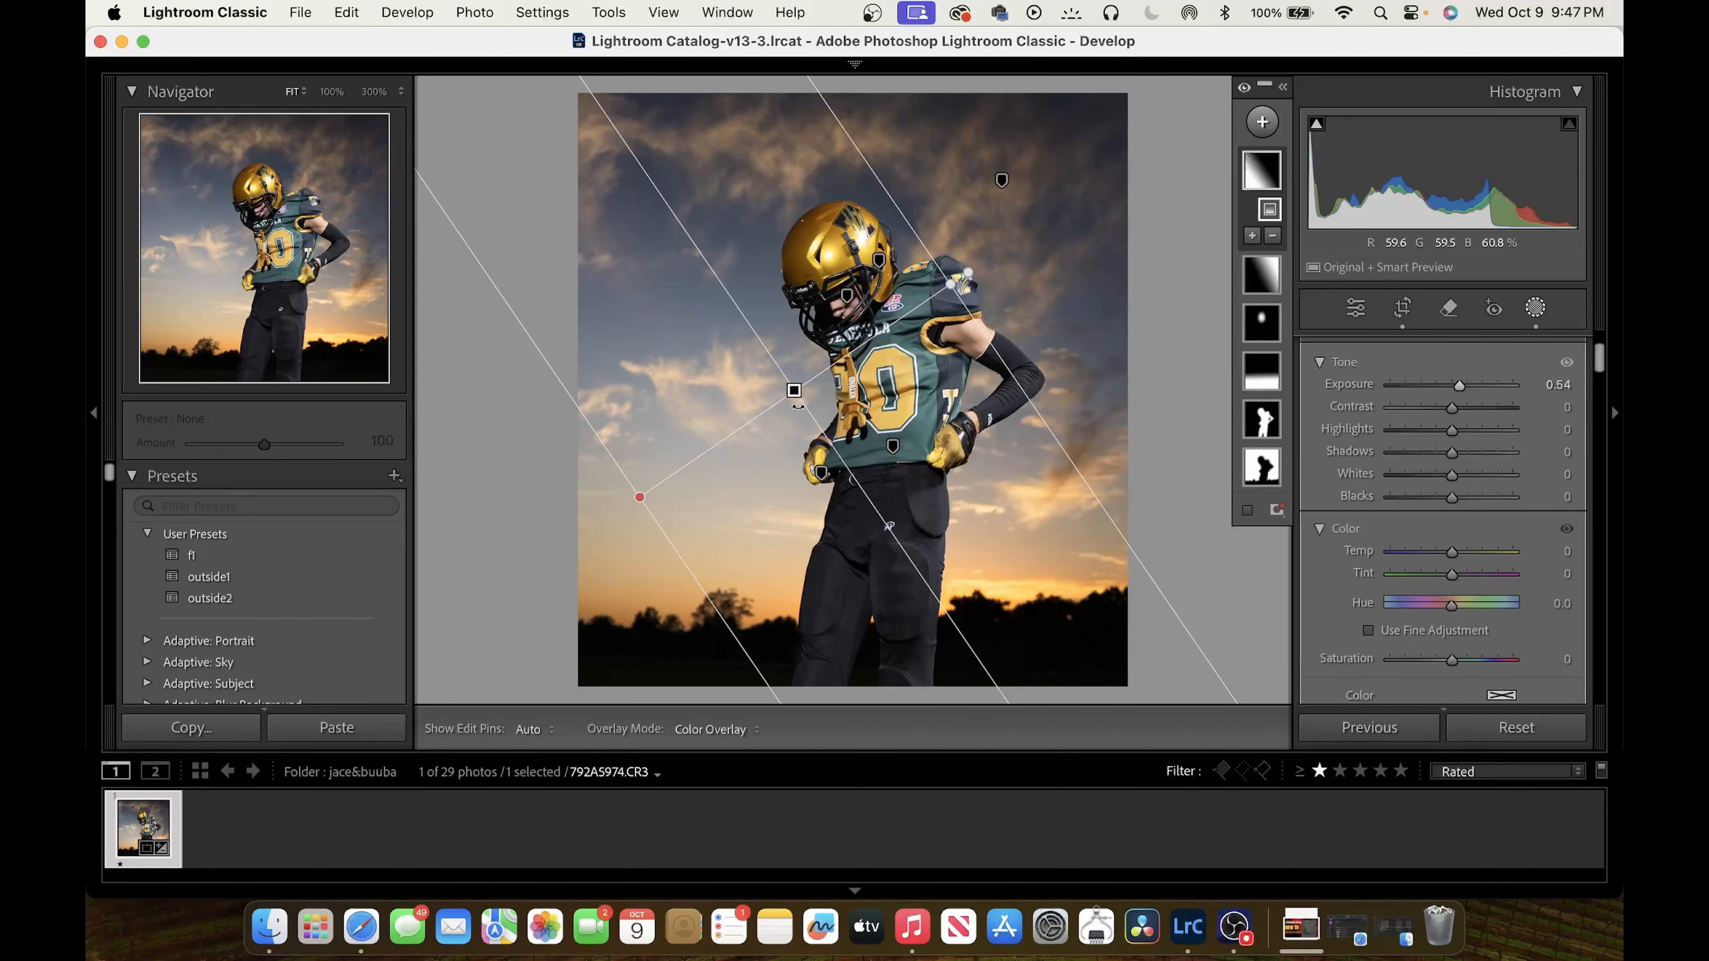
left_click_drag(794, 390, 836, 357)
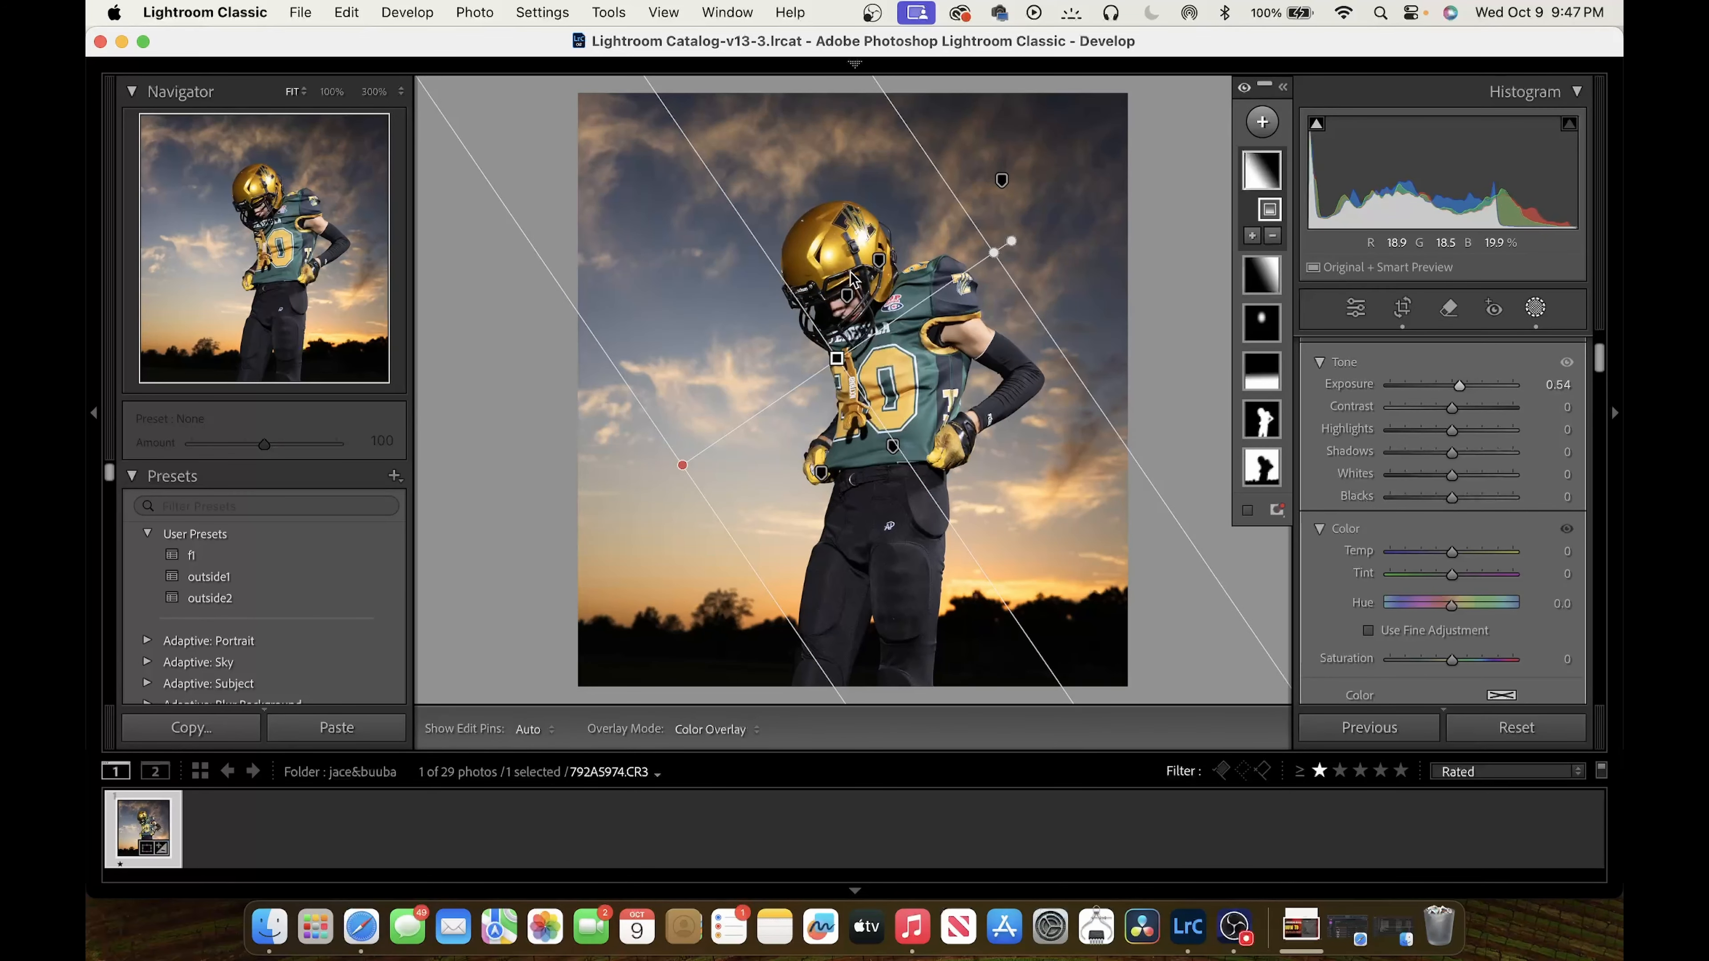
Compare the photo with the effects of all six masks hidden and shown
left_click(1243, 94)
left_click(1244, 94)
left_click(1243, 94)
left_click(1243, 94)
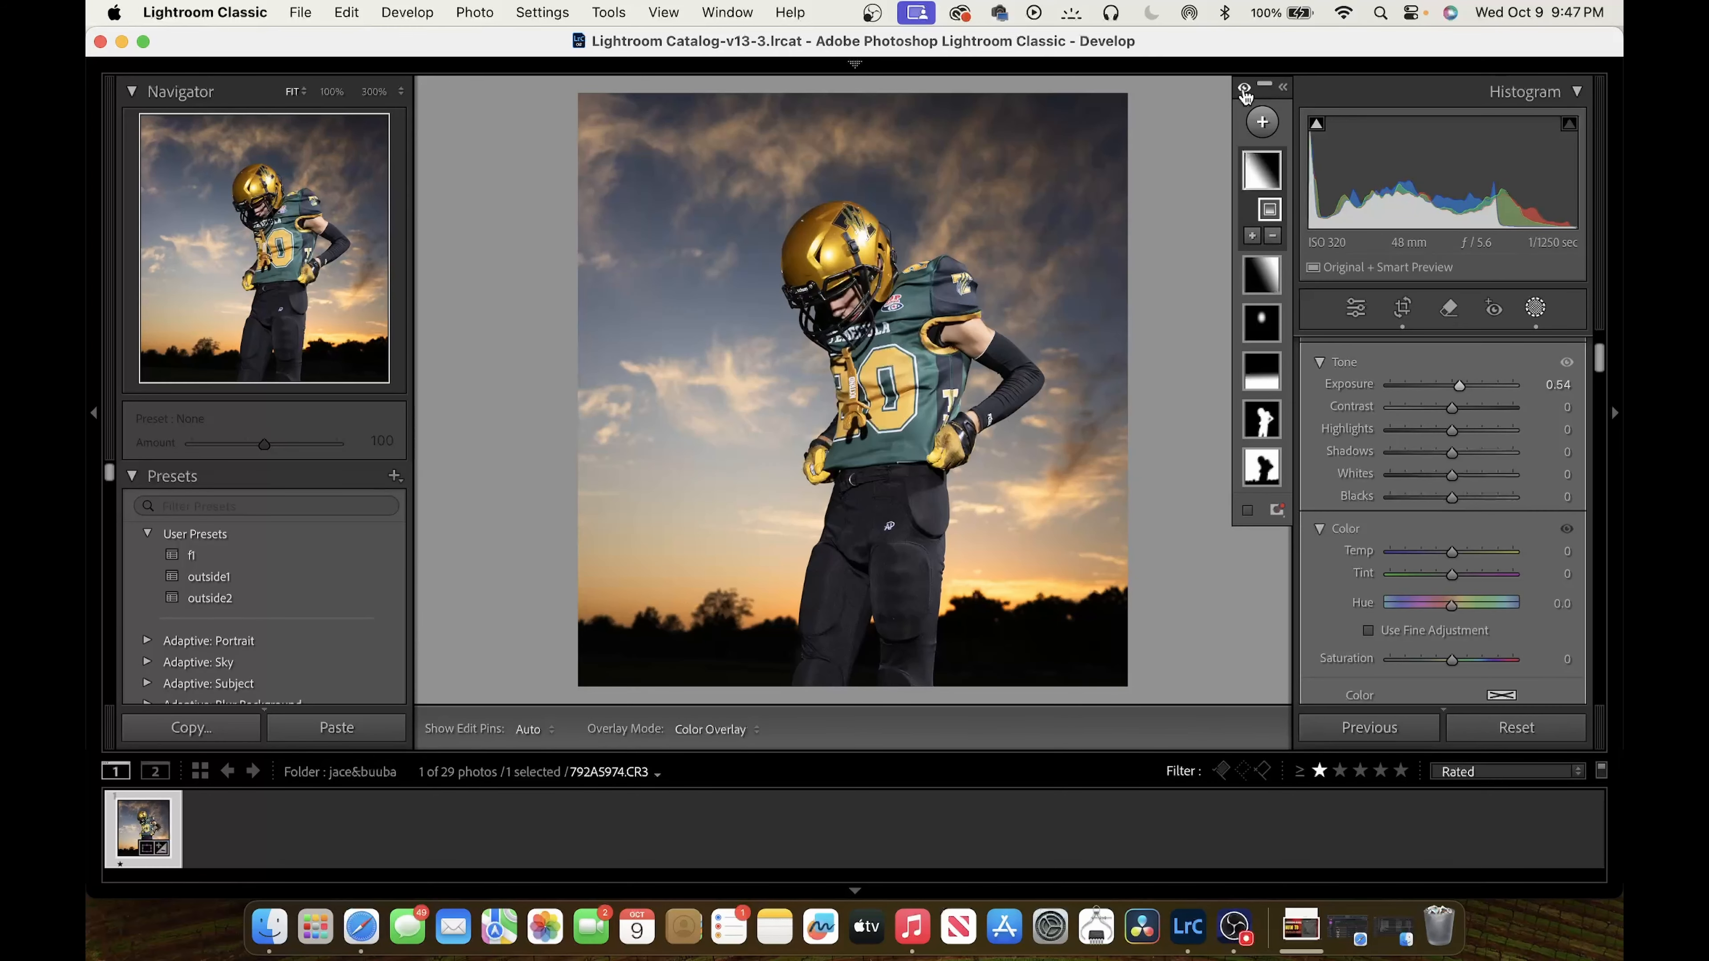
left_click(1243, 94)
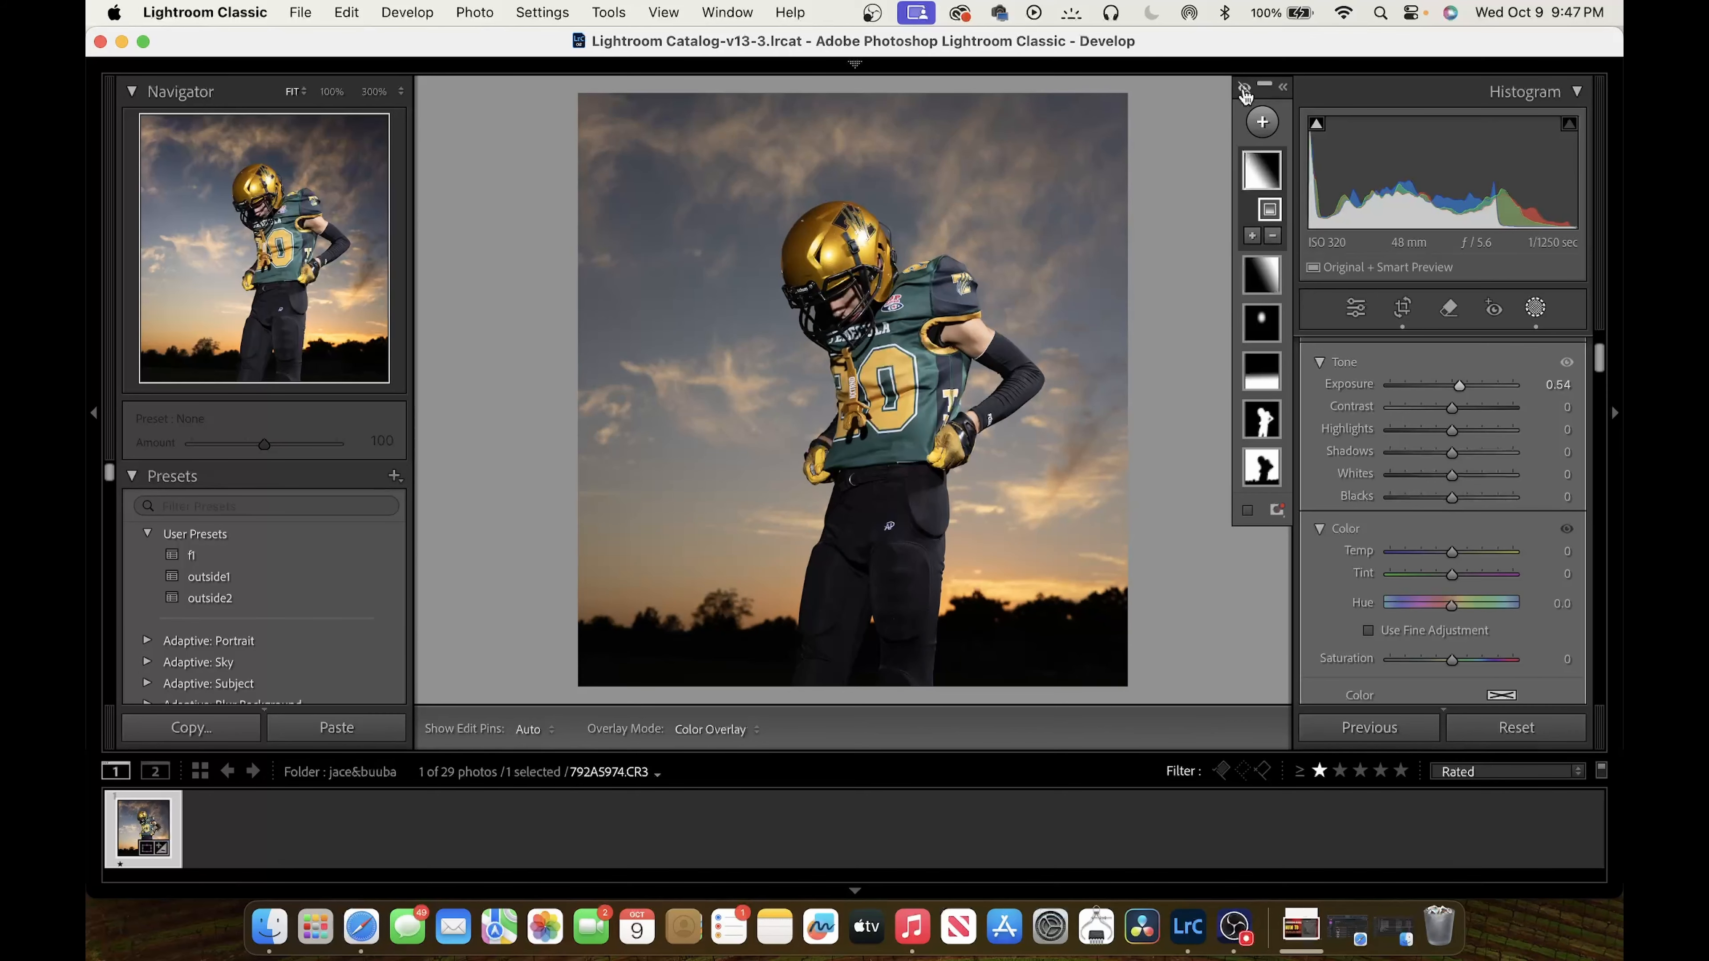
left_click(1243, 95)
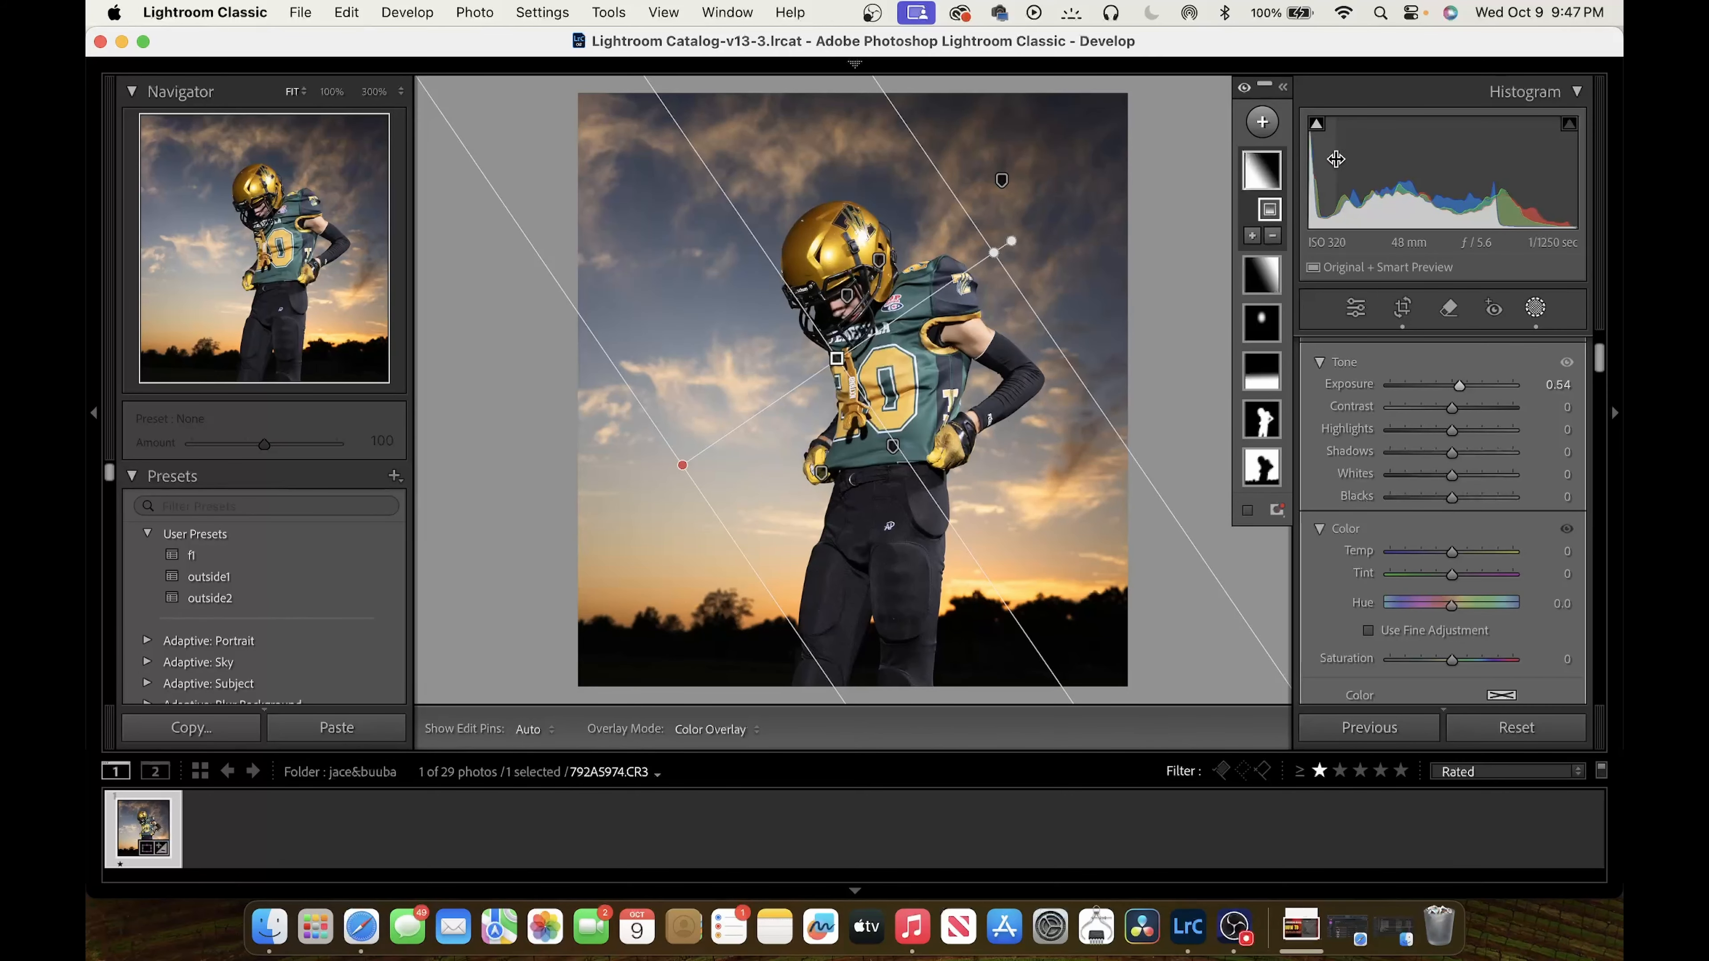
Review the sky, subject, horizontal gradient, radial gradient and darkening diagonal gradient masks one by one
left_click(1262, 467)
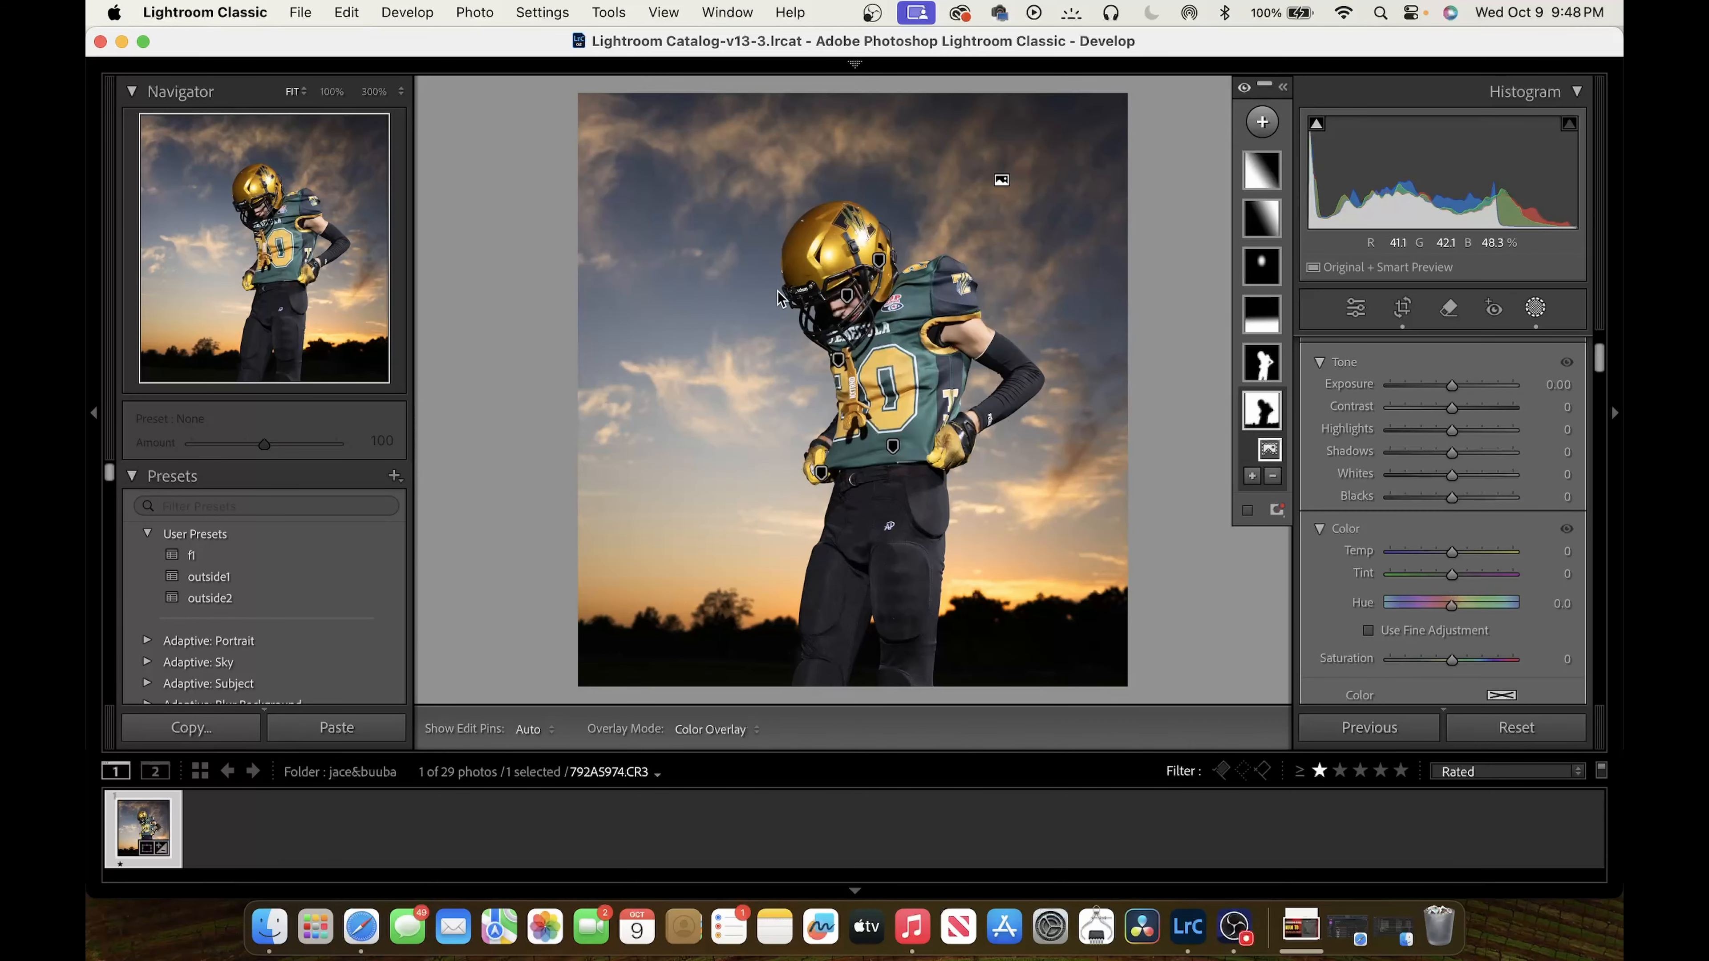
left_click(893, 445)
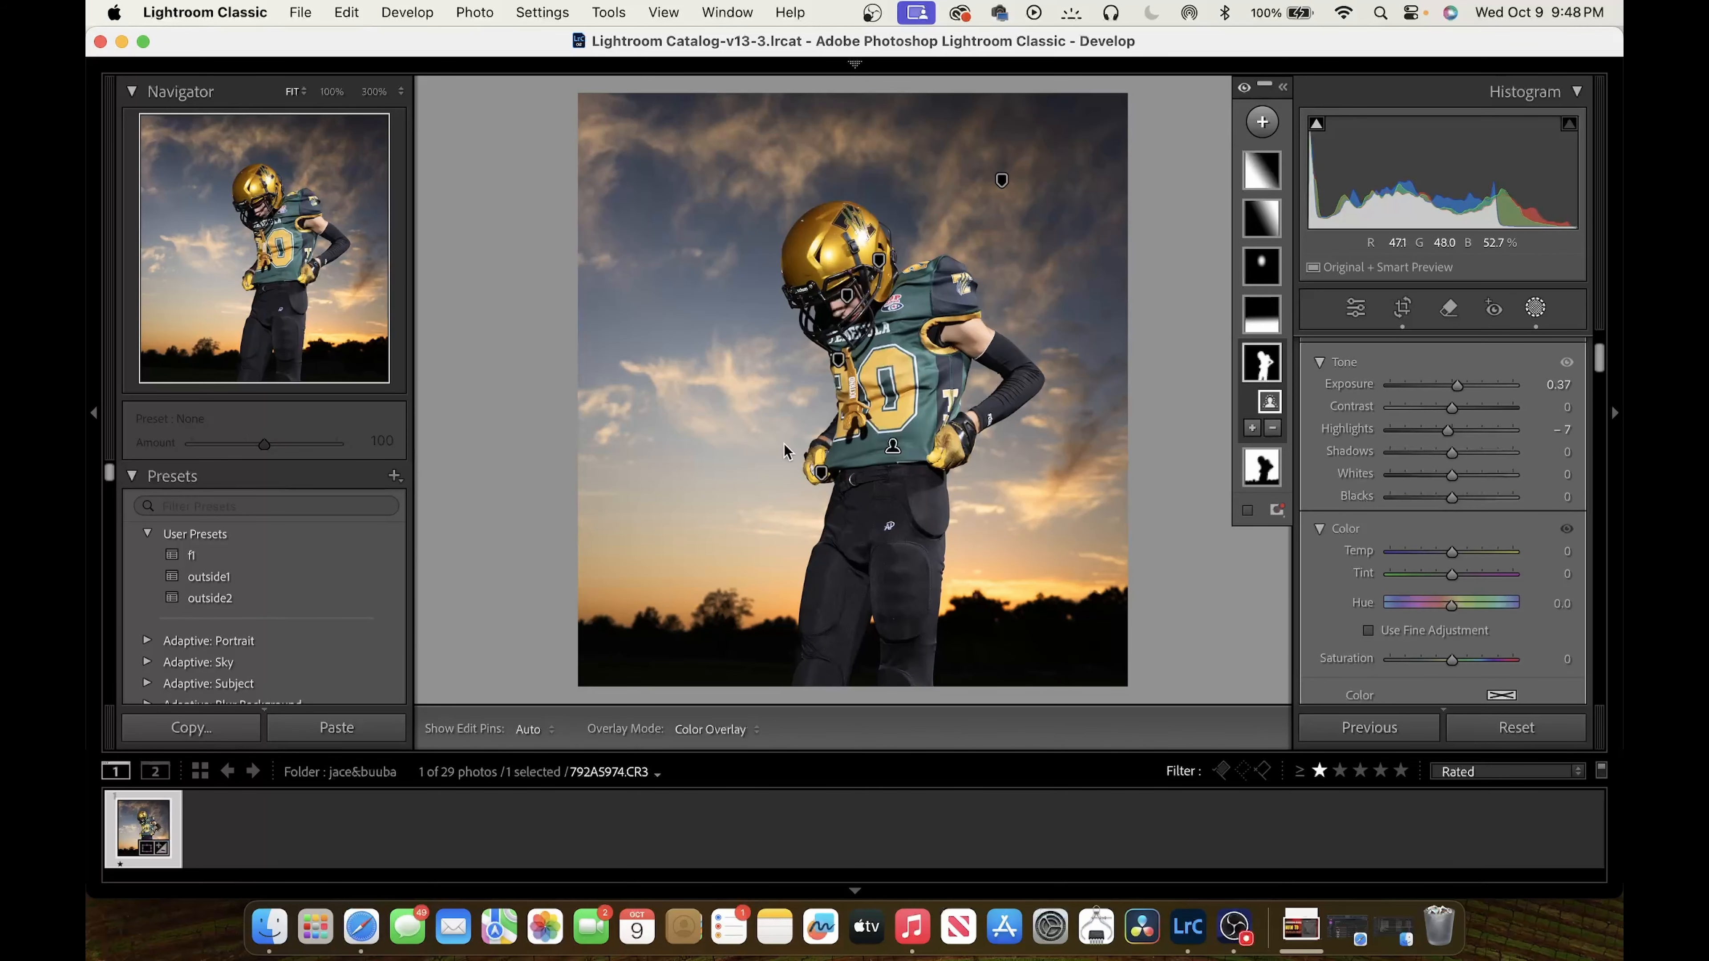
left_click(820, 472)
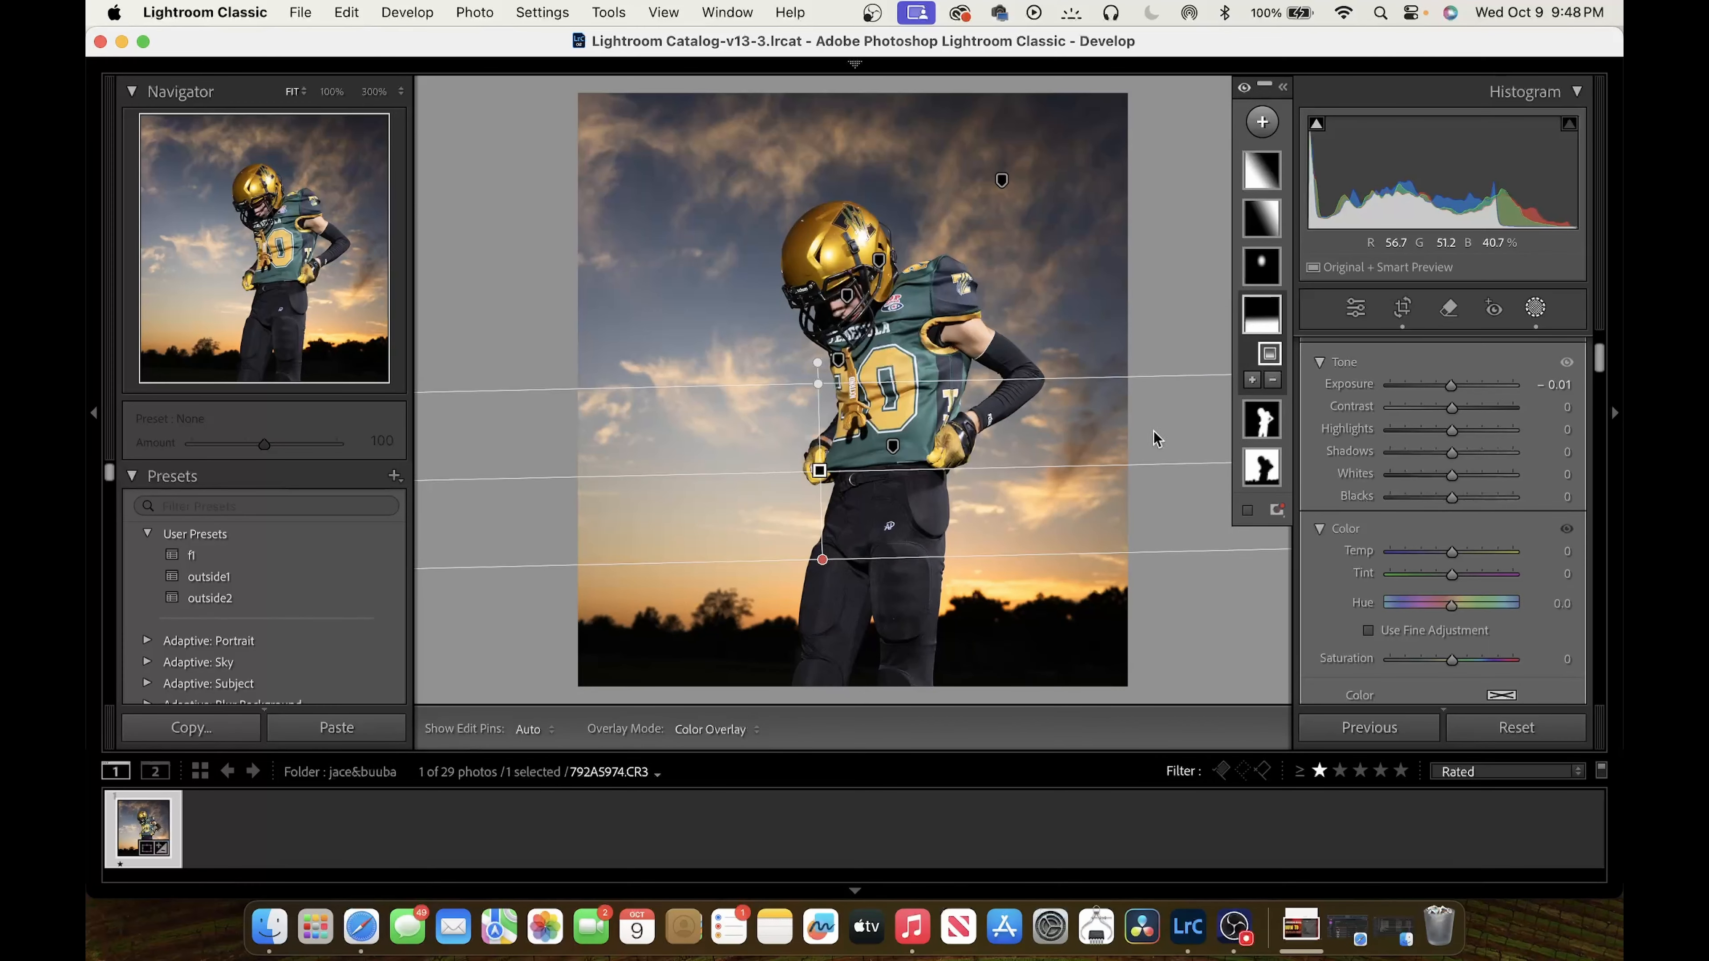
left_click(846, 294)
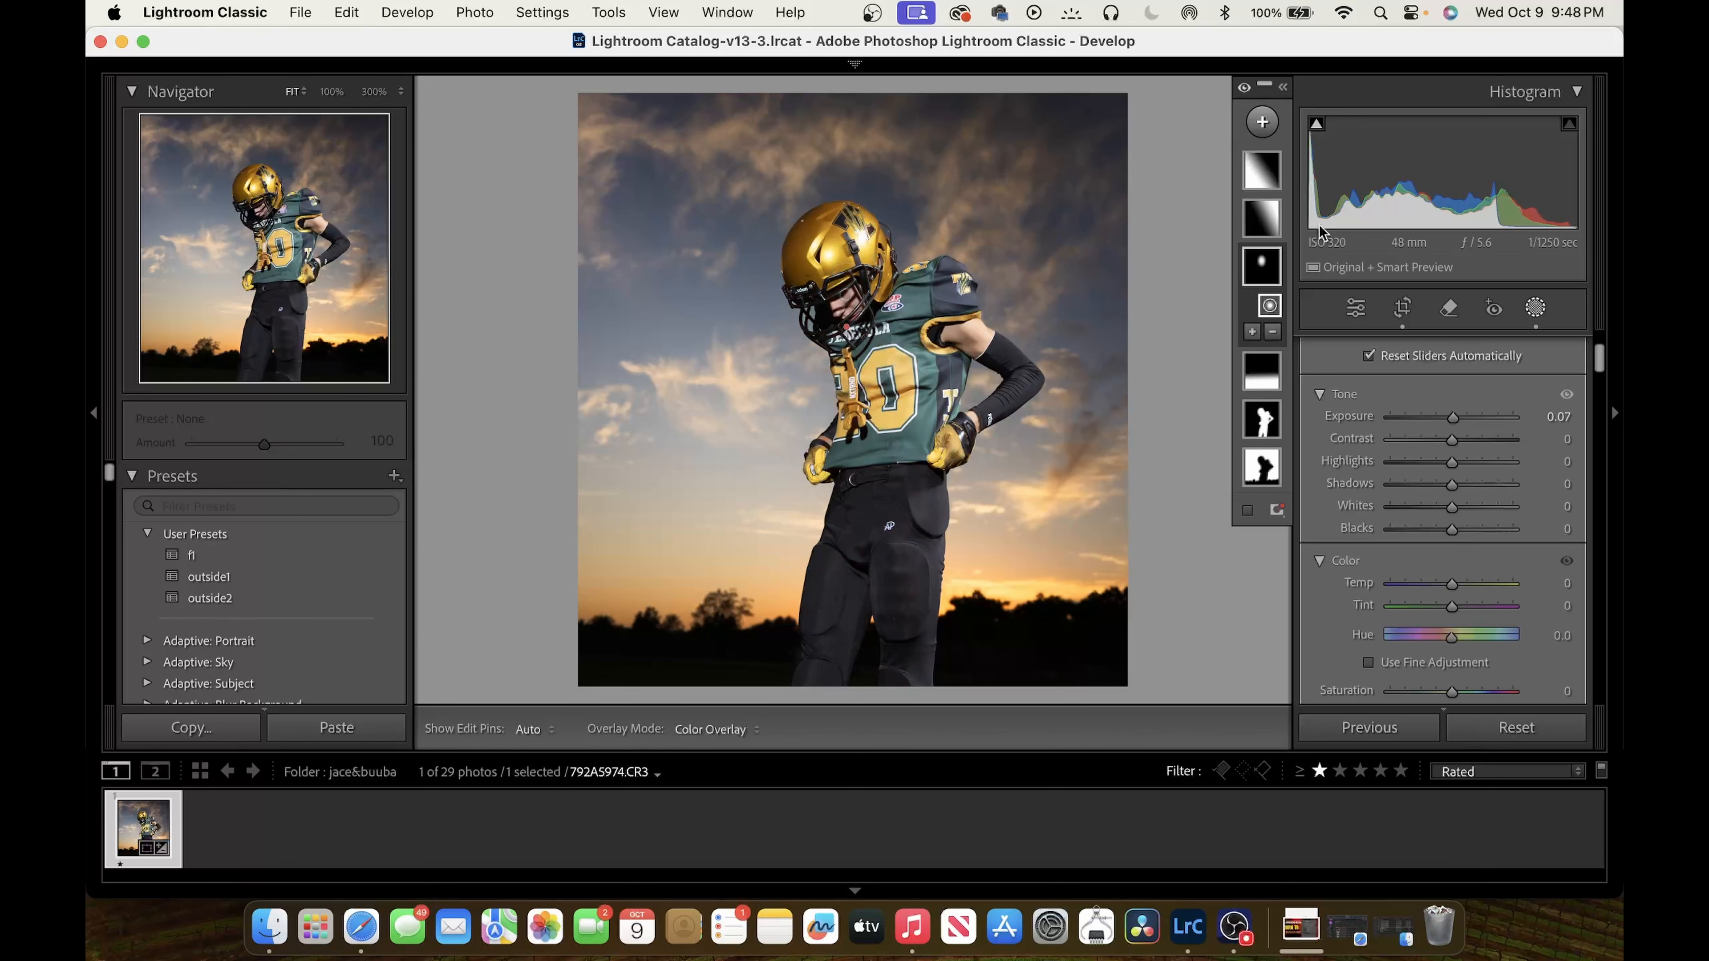
left_click(1263, 218)
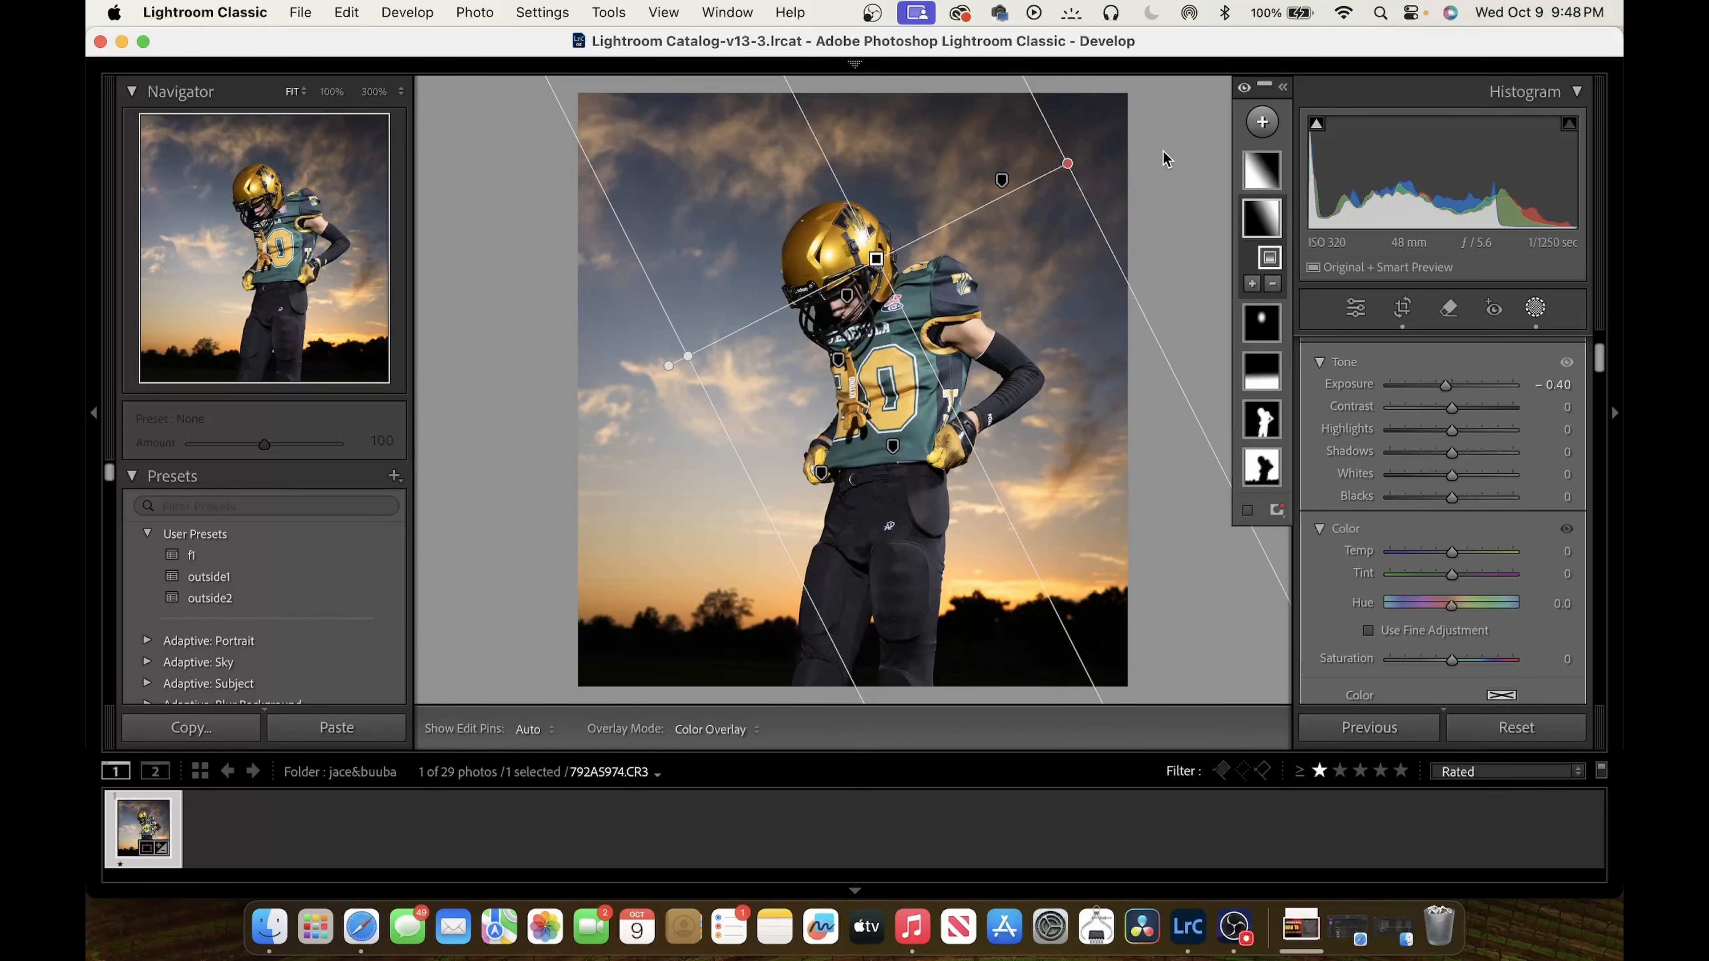
Nudge the brightening diagonal gradient slightly up and right, and subtract the subject from both diagonal linear gradient masks
left_click(1253, 176)
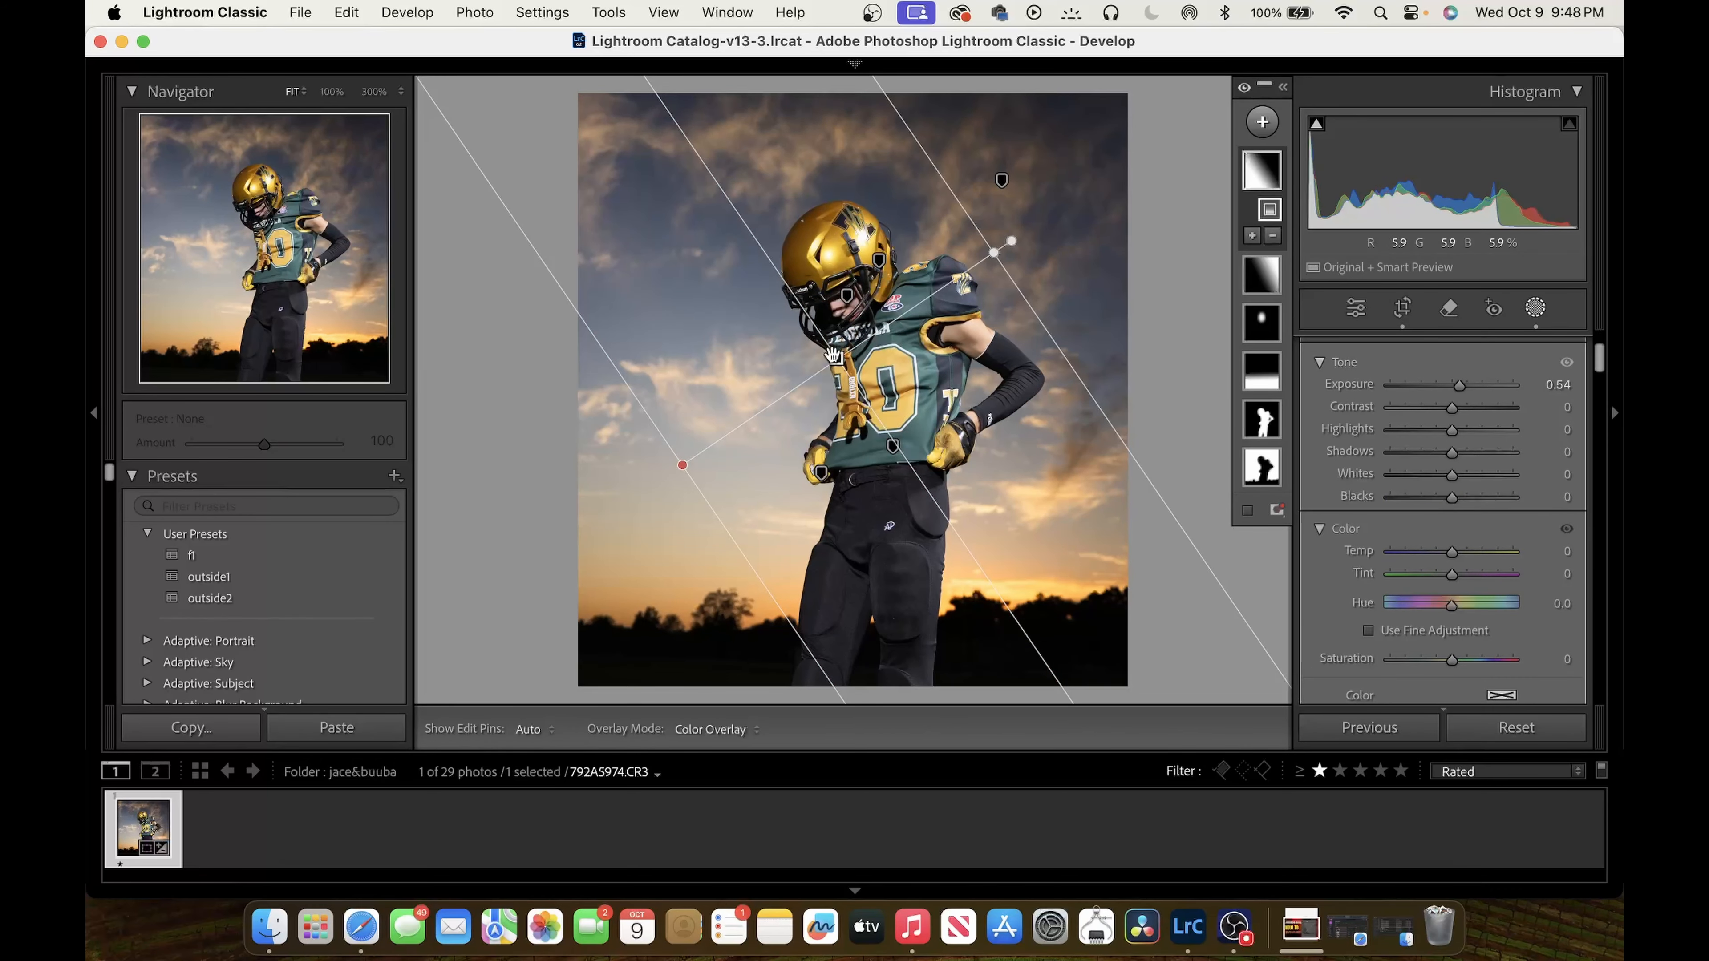
left_click_drag(833, 356, 843, 339)
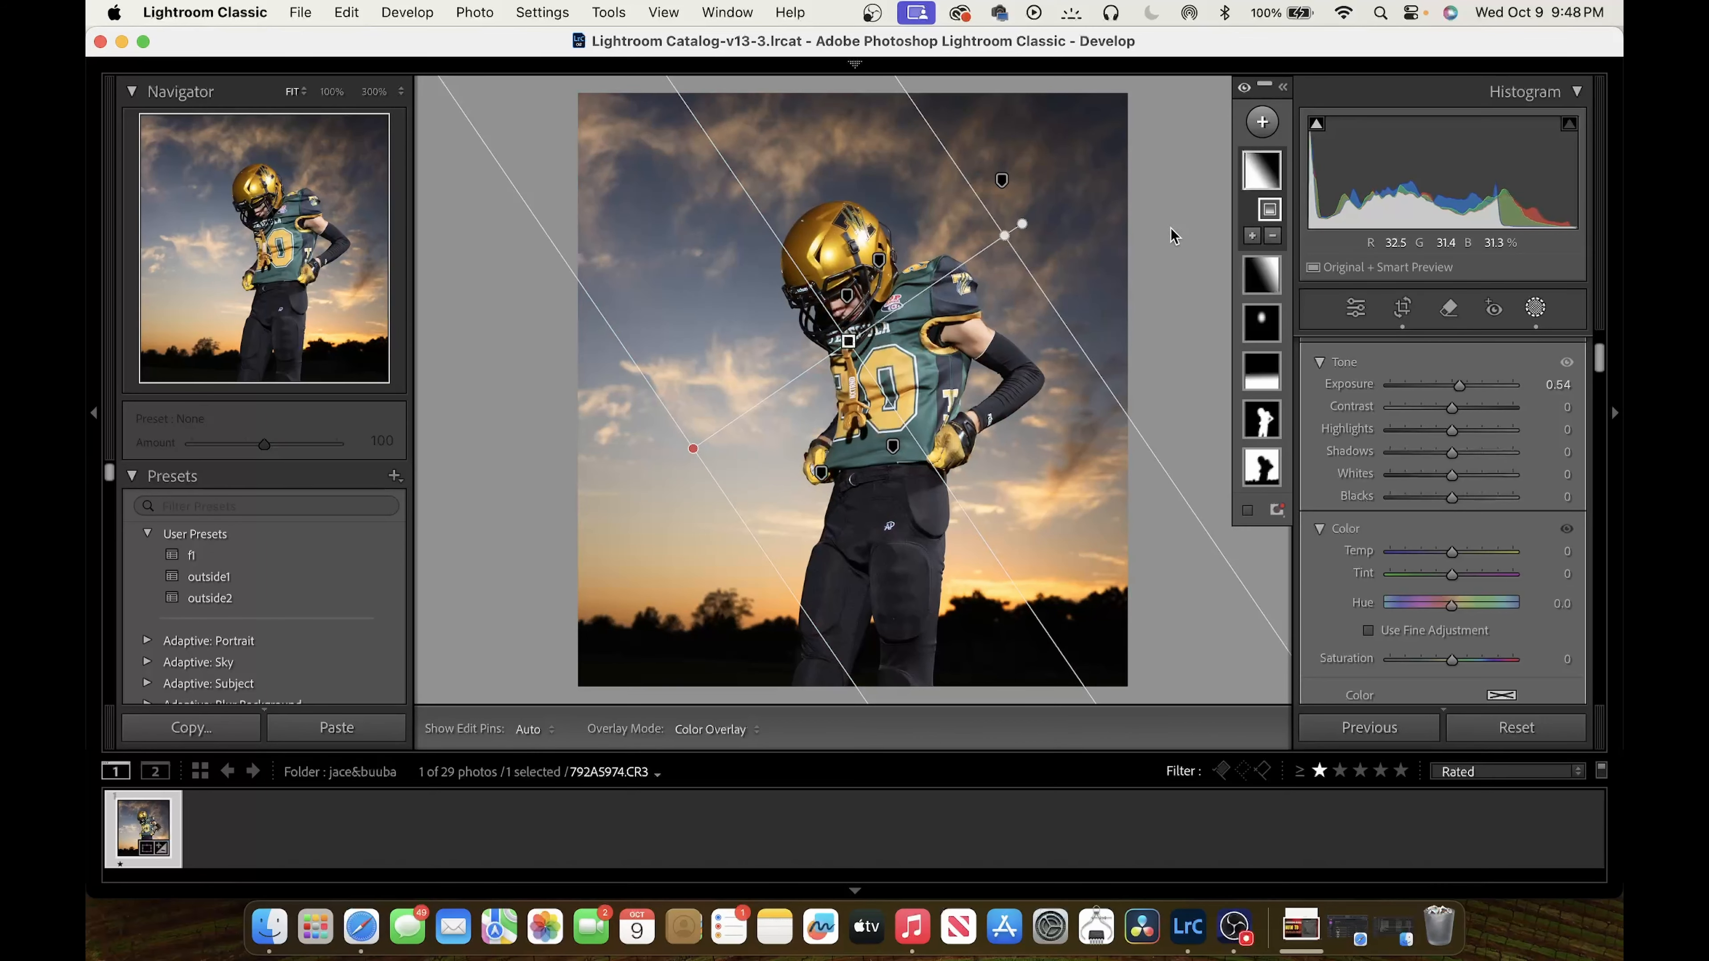
left_click(1275, 241)
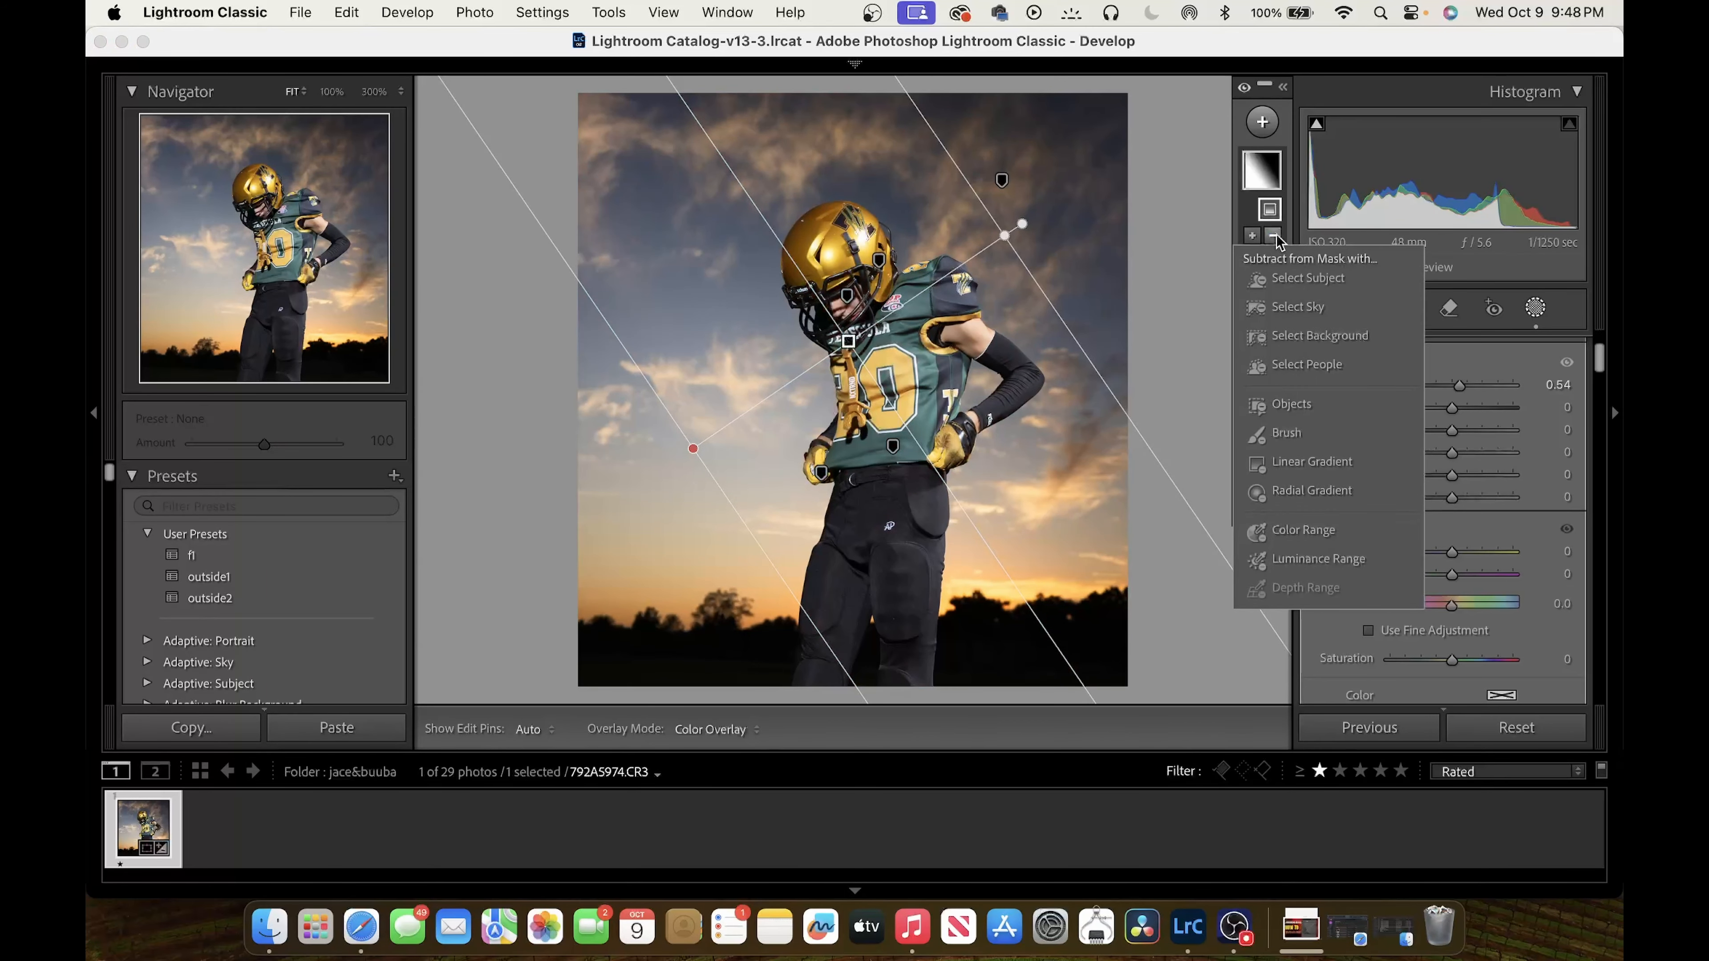
left_click(1275, 280)
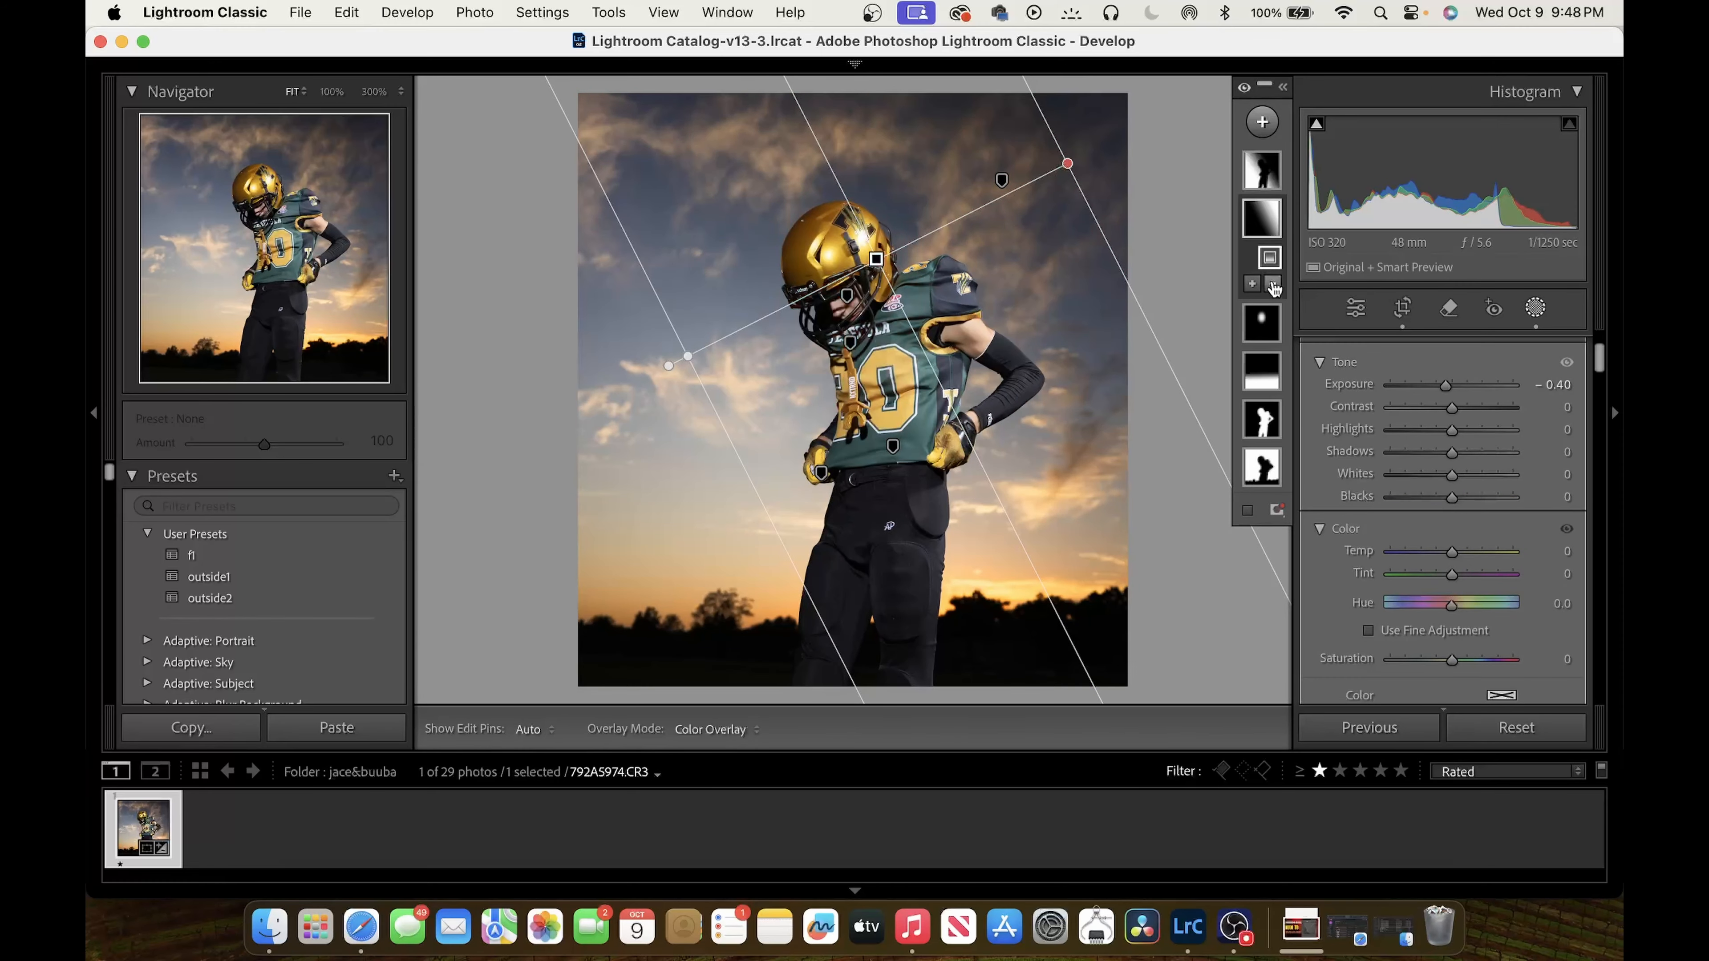
left_click(1272, 283)
left_click(1286, 325)
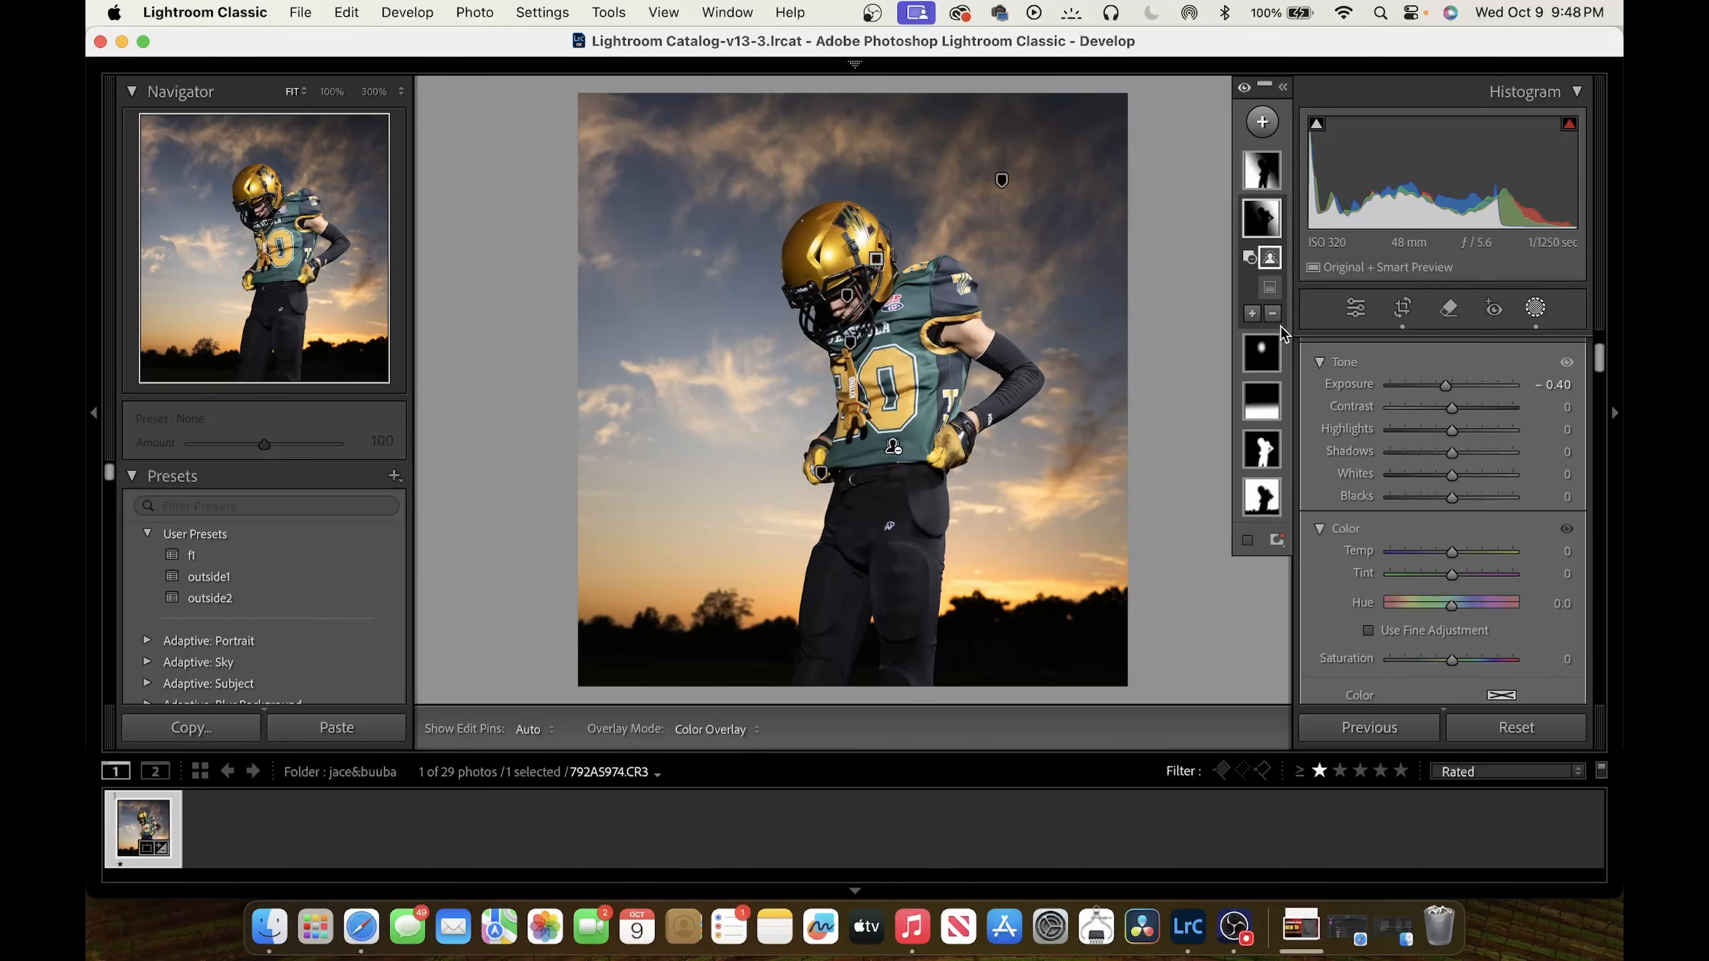